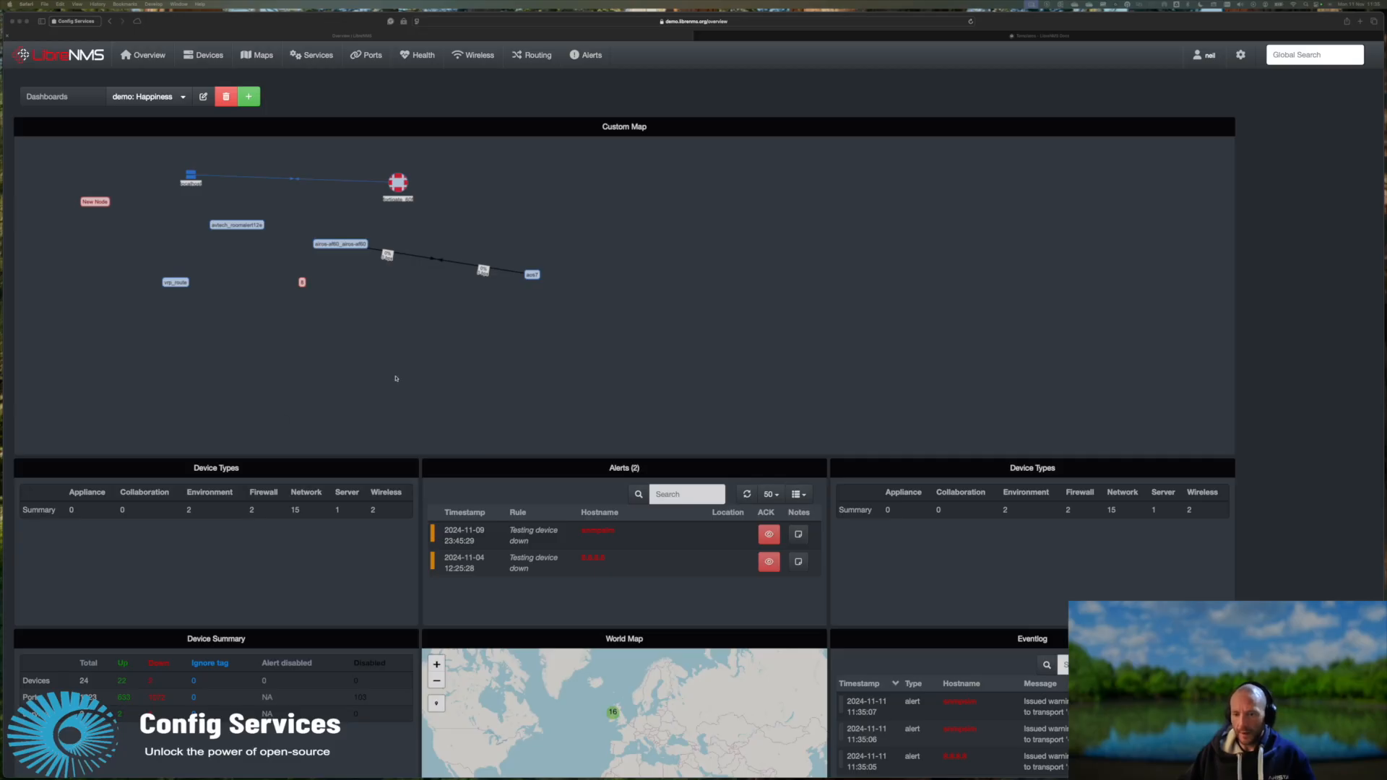
Step: Open the list of alert templates
click(609, 82)
mouse_move(582, 54)
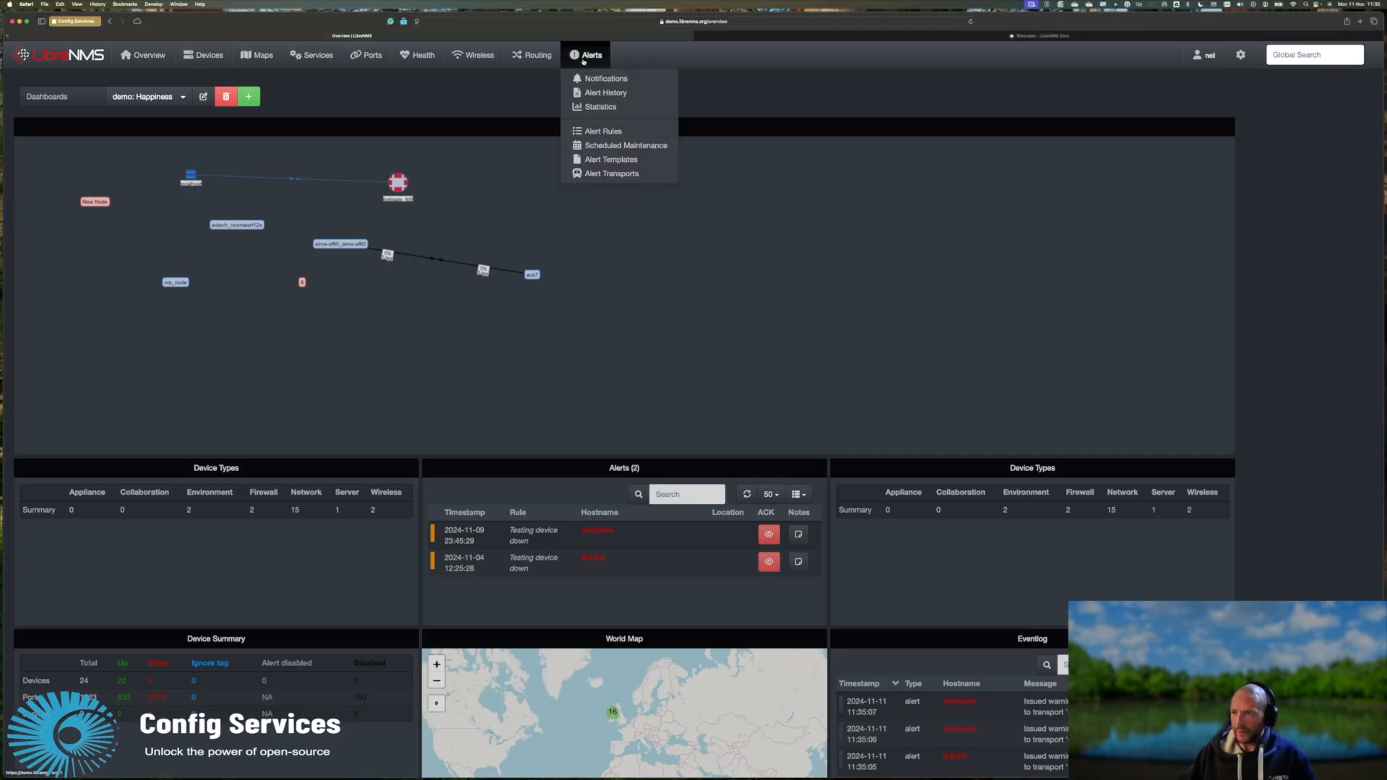
click(609, 162)
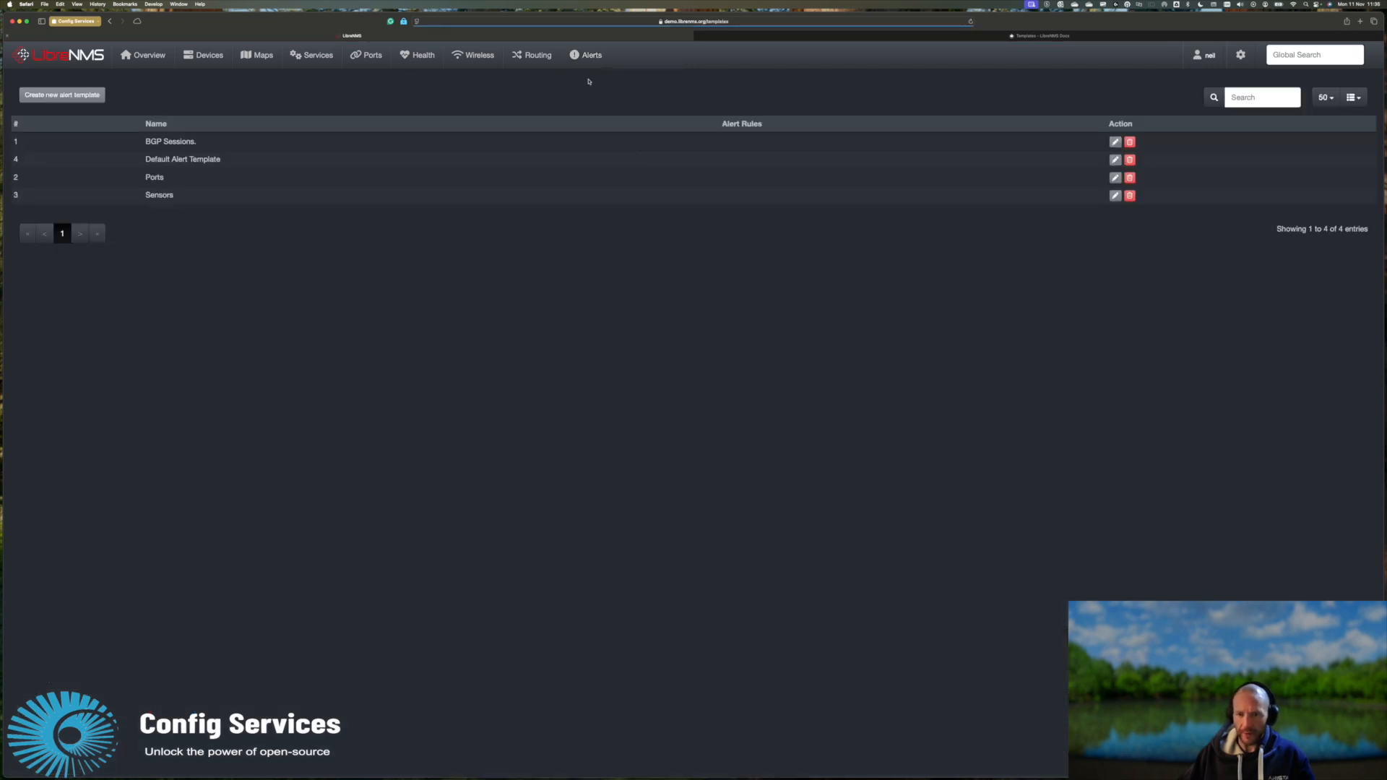
Step: Open the alerting Templates page in the LibreNMS documentation and review its syntax controls and placeholders
click(731, 37)
key(super+bracketleft)
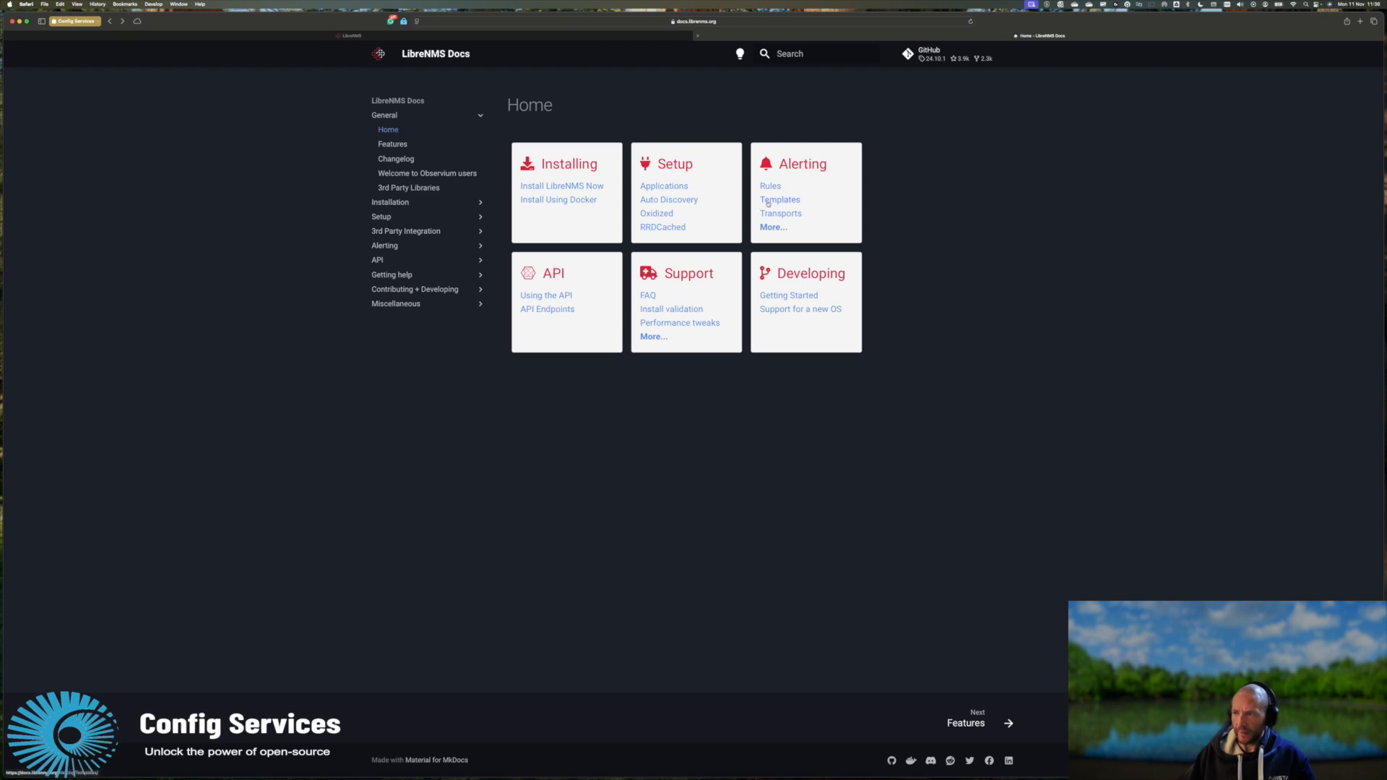
click(768, 203)
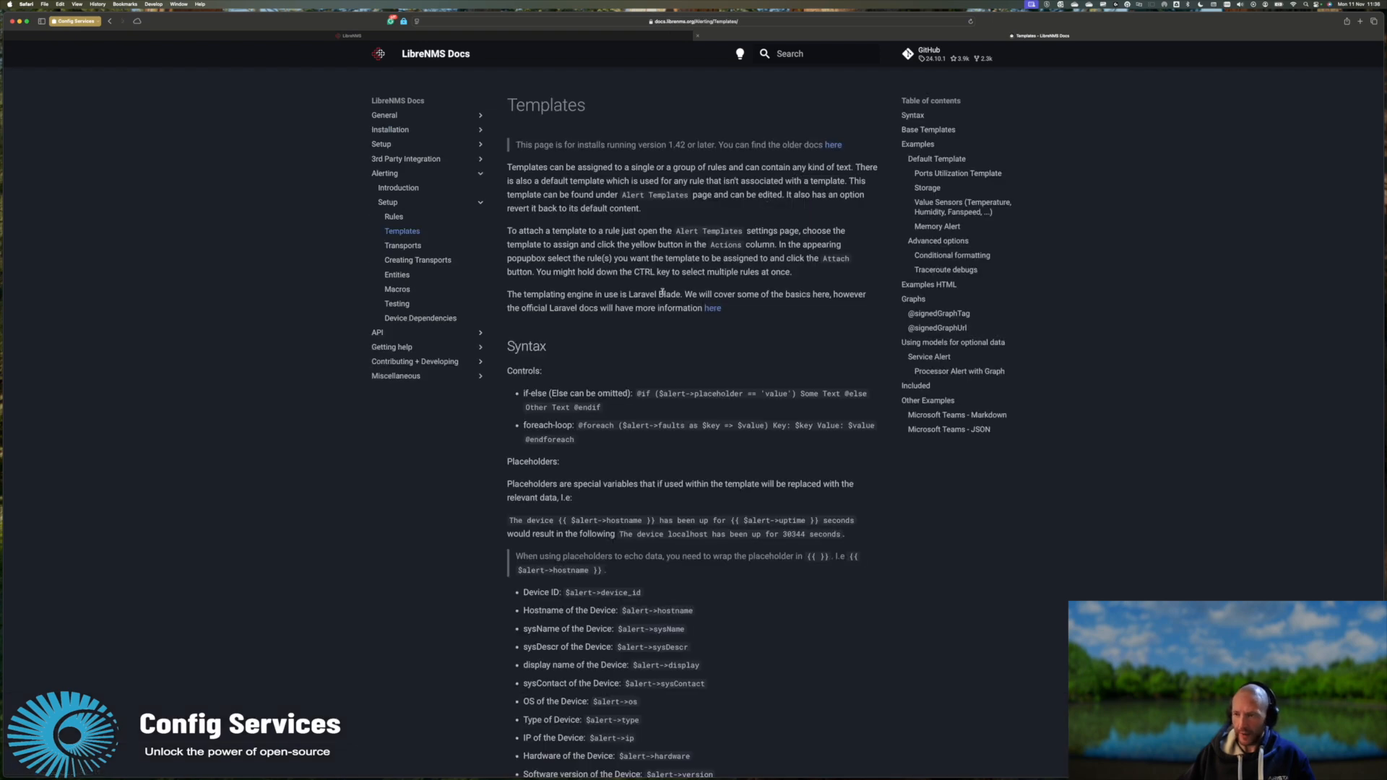
scroll(662, 293, down, 1)
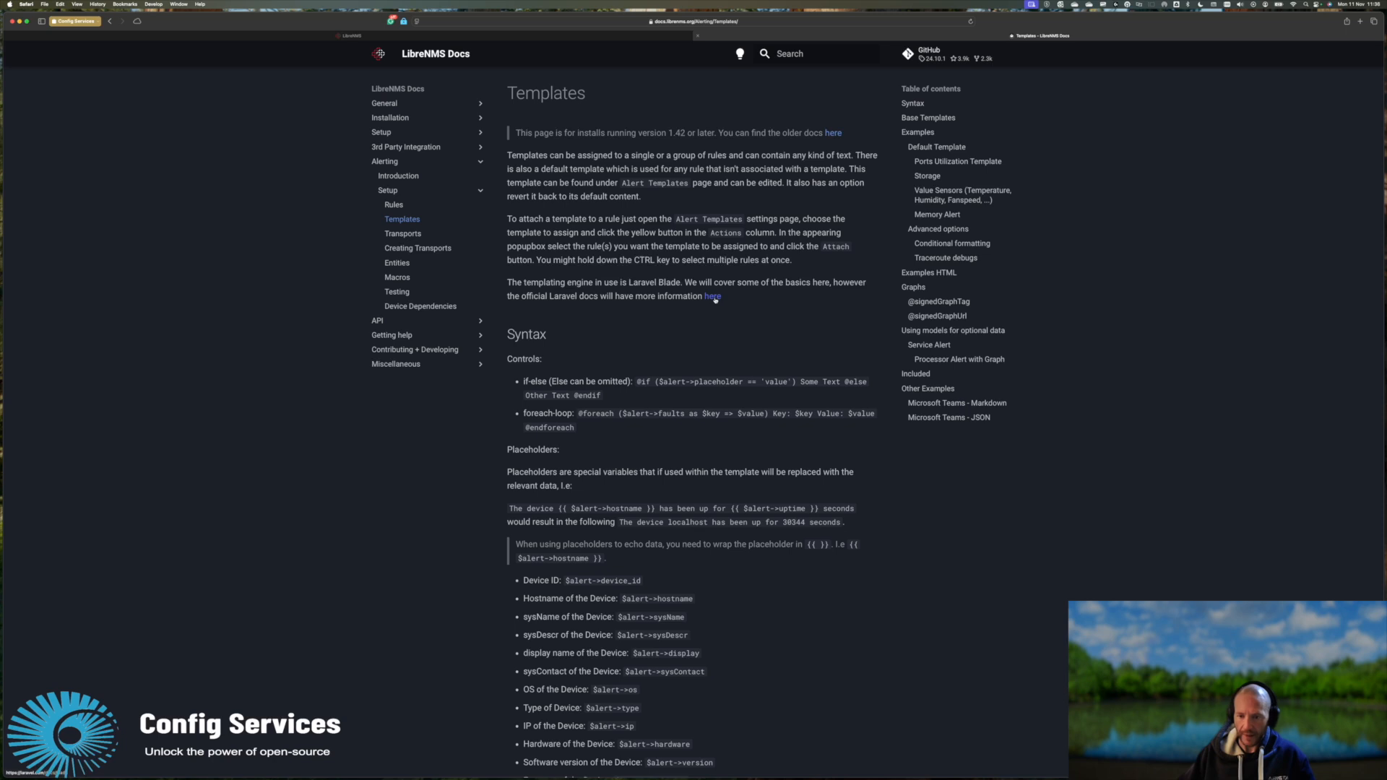
scroll(634, 376, down, 3)
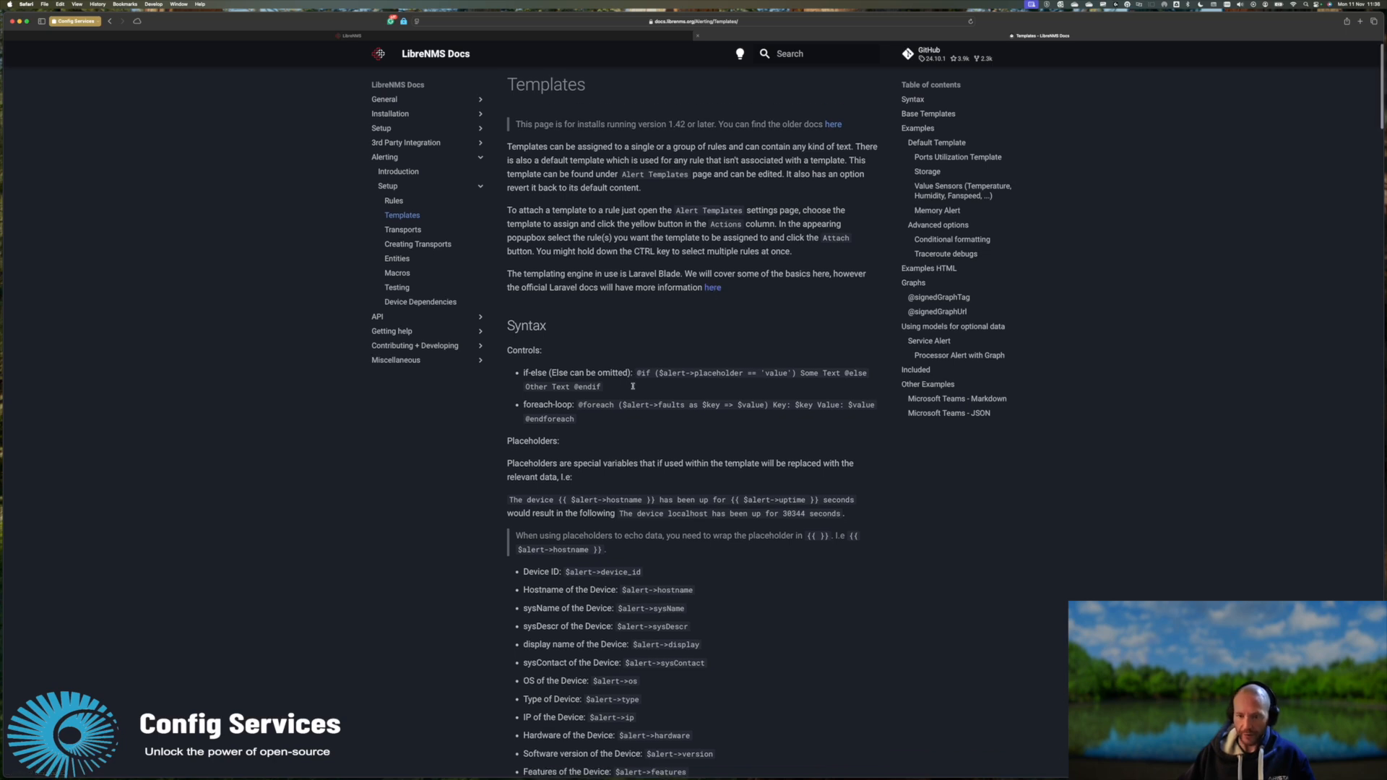
scroll(633, 385, down, 5)
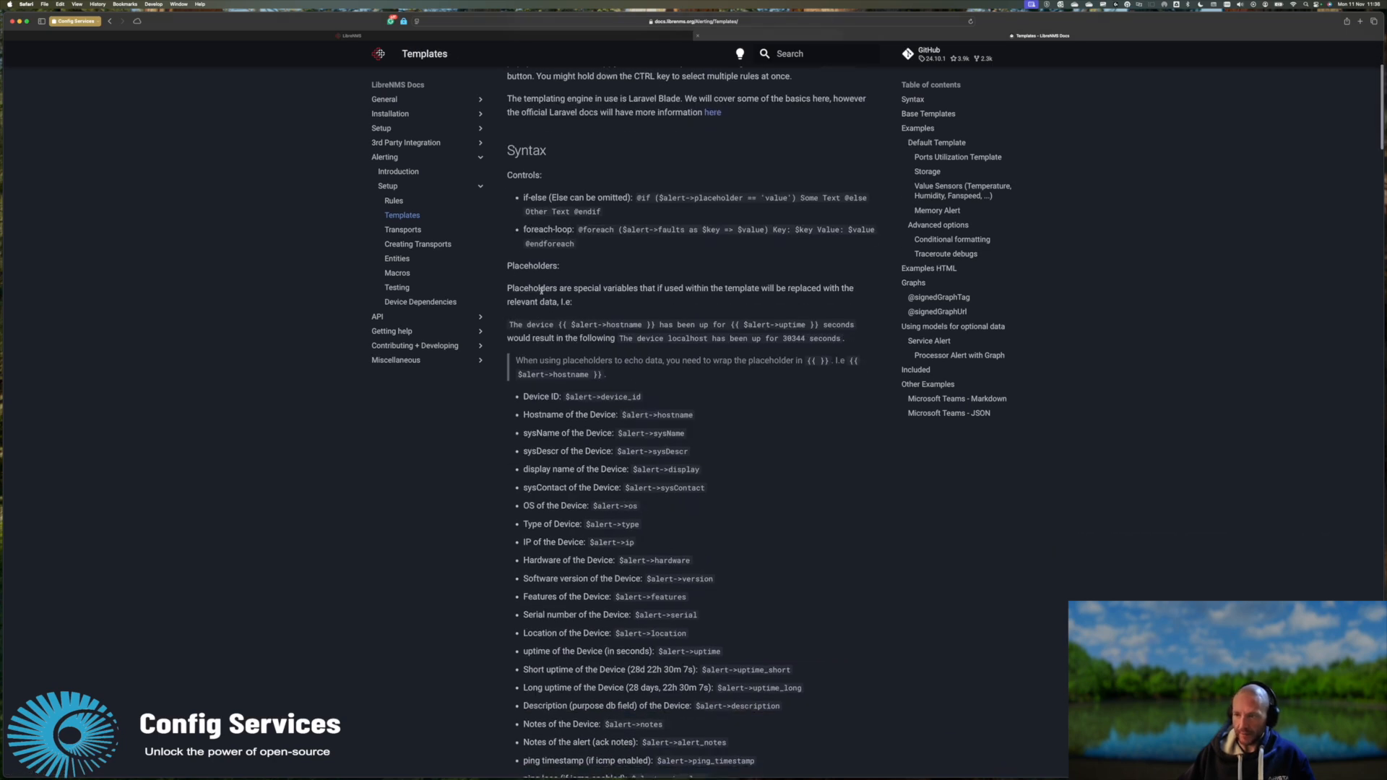
scroll(585, 246, down, 2)
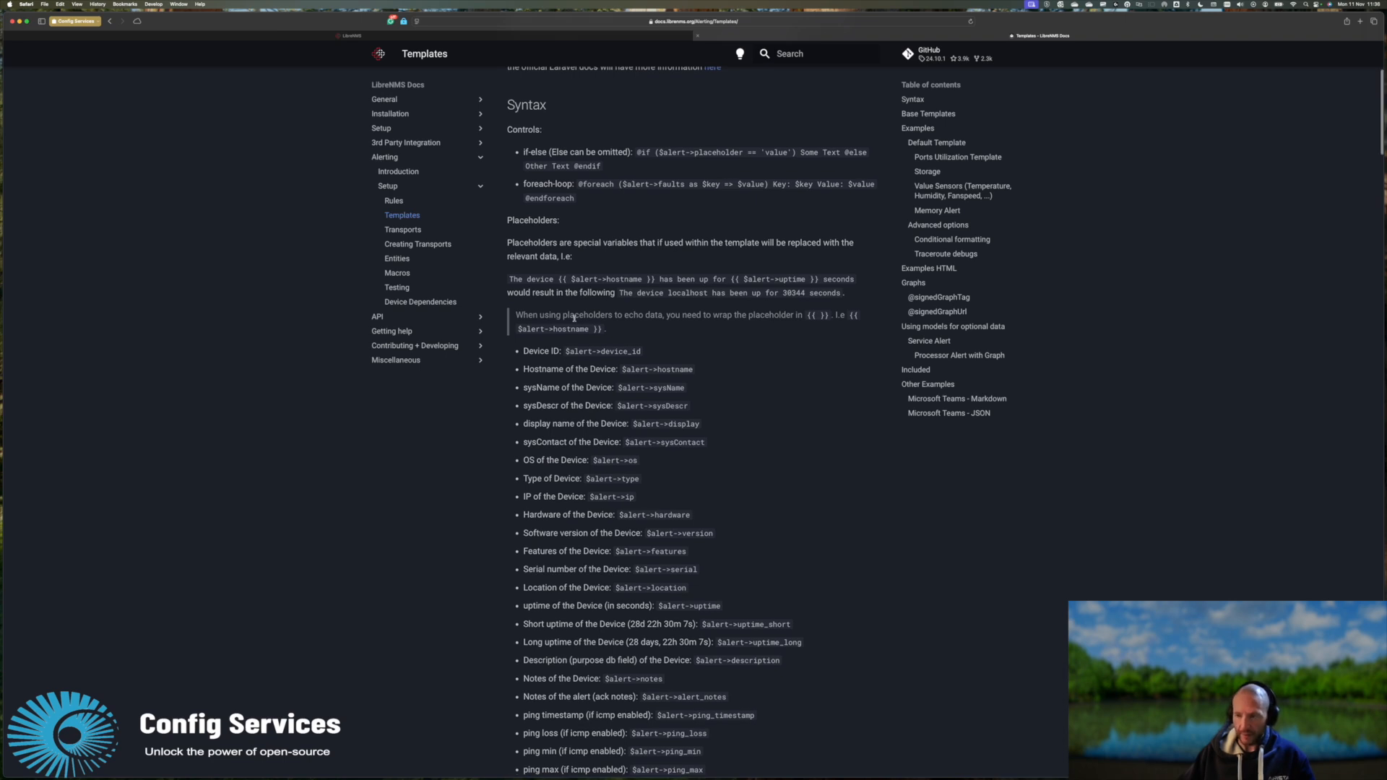
scroll(575, 318, down, 5)
scroll(602, 447, down, 20)
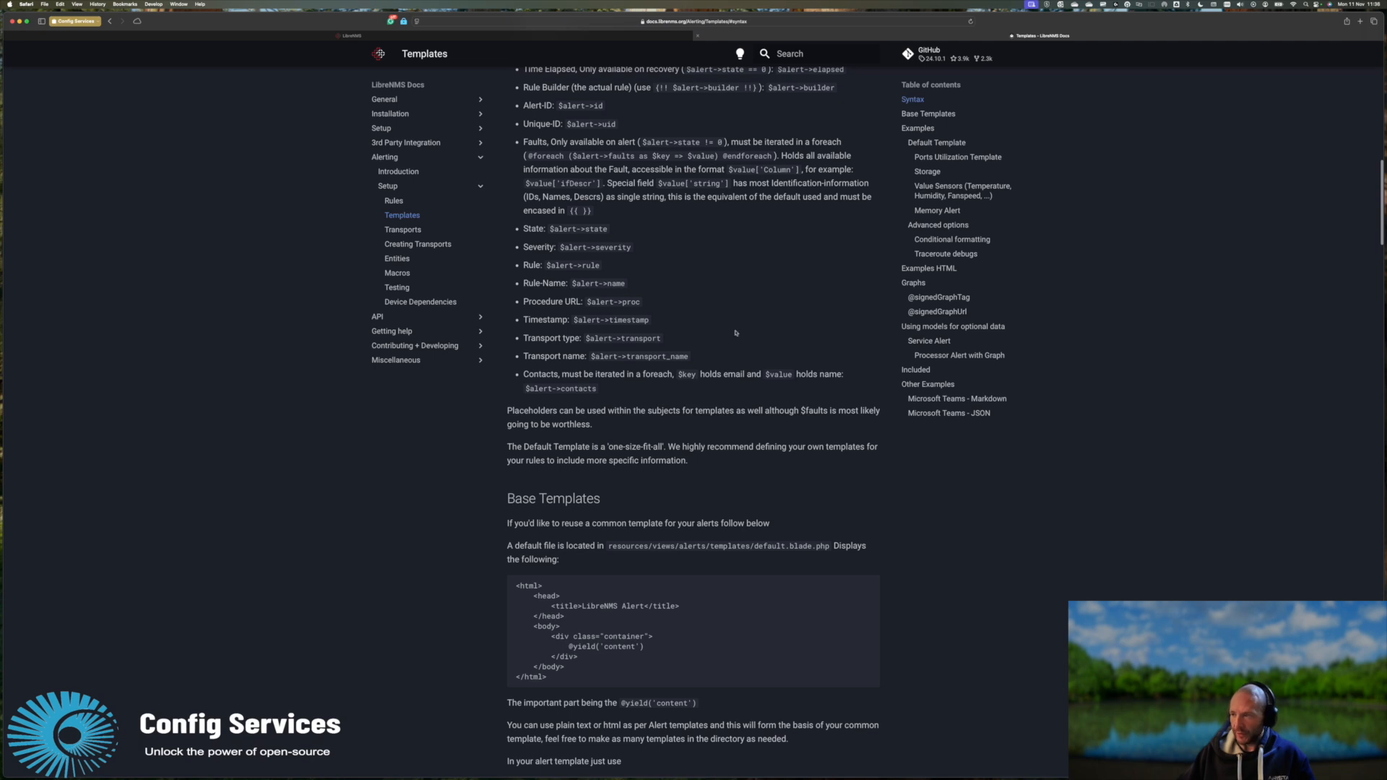
Step: Examine the documentation on advanced options, signed graph tags and models for optional data, highlighting the \App\Models\Port reference
scroll(609, 274, down, 20)
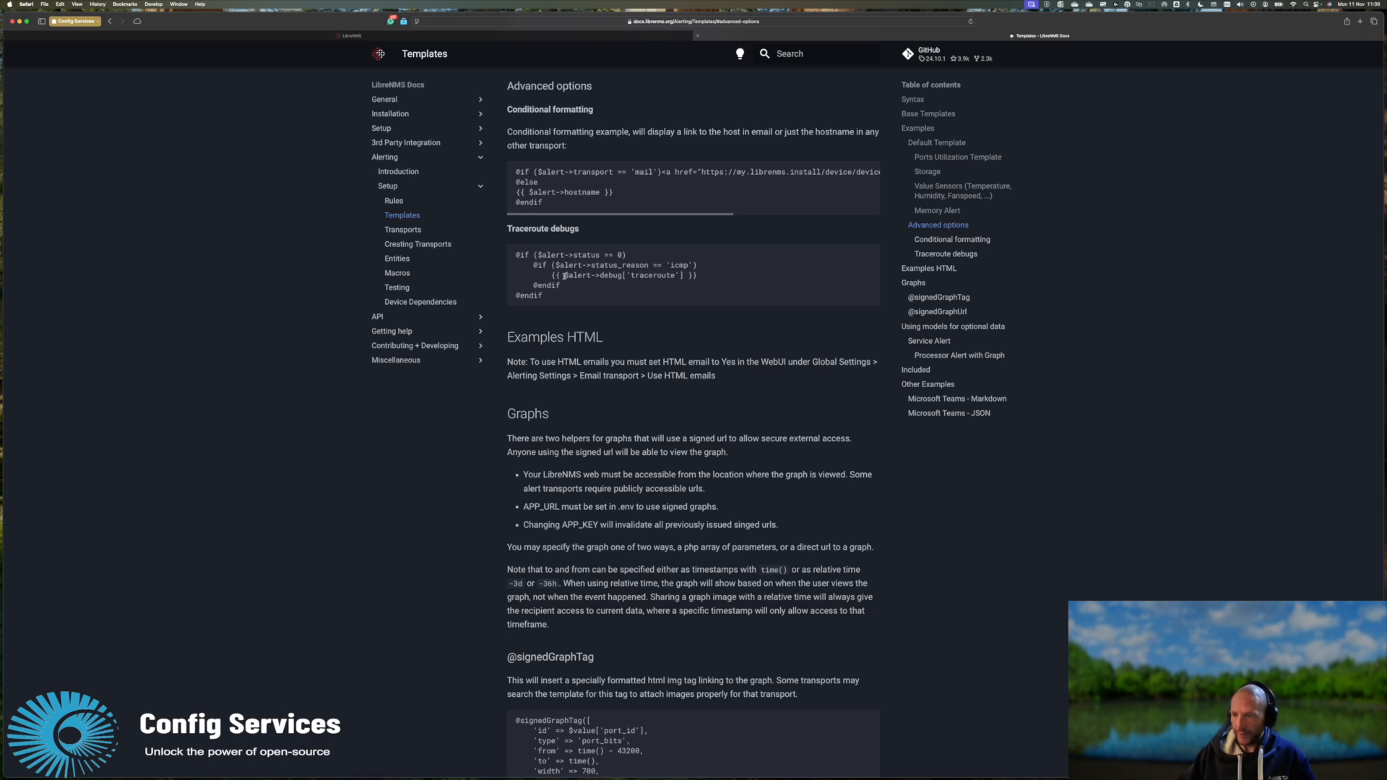
scroll(563, 275, down, 6)
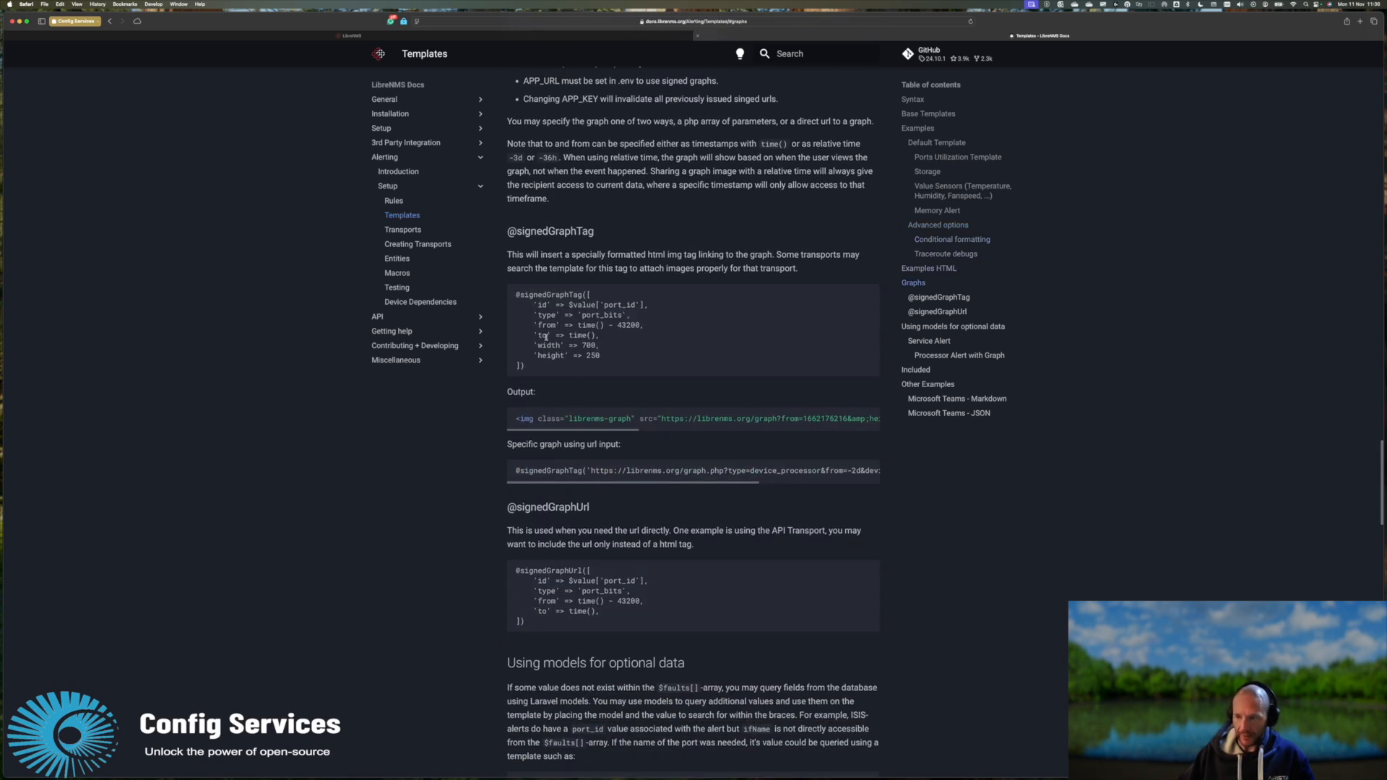
scroll(578, 405, down, 2)
scroll(604, 475, down, 5)
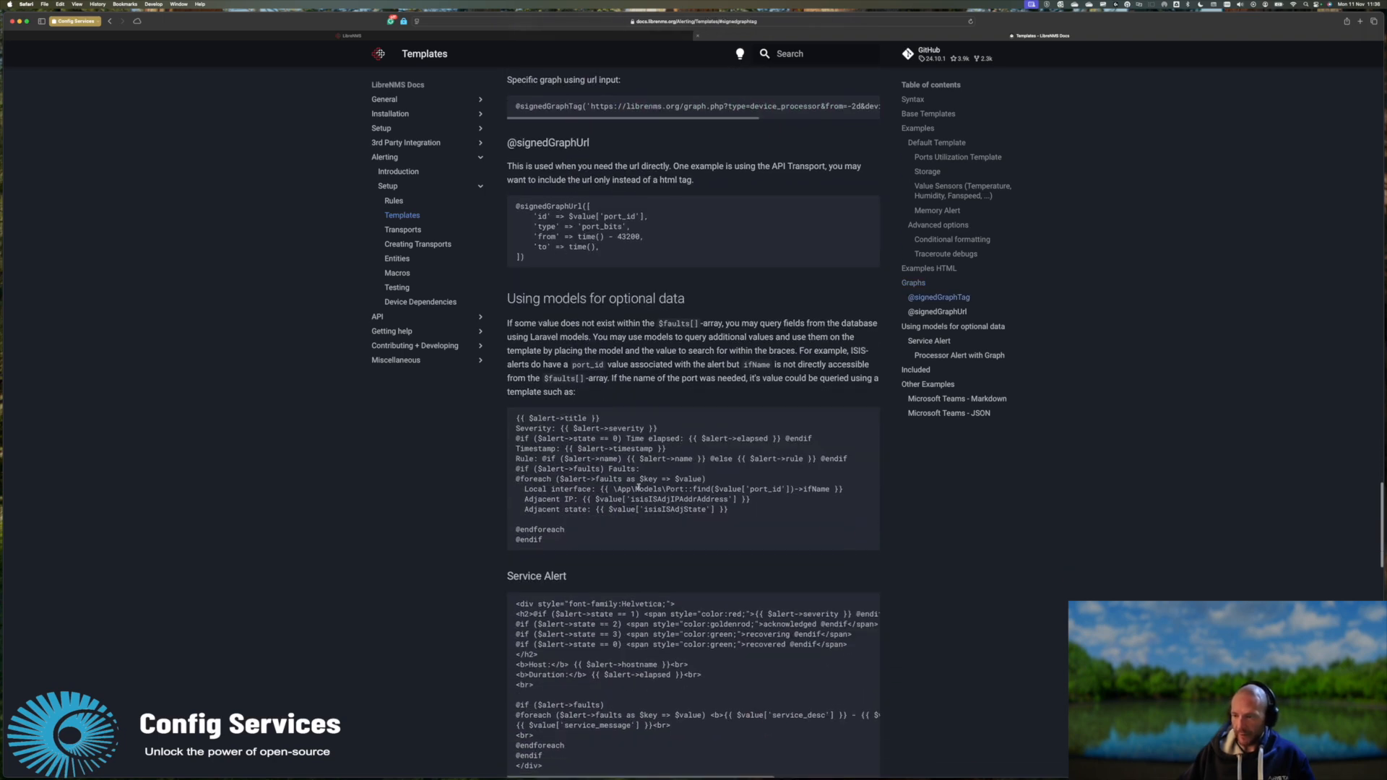
drag(614, 490, 682, 490)
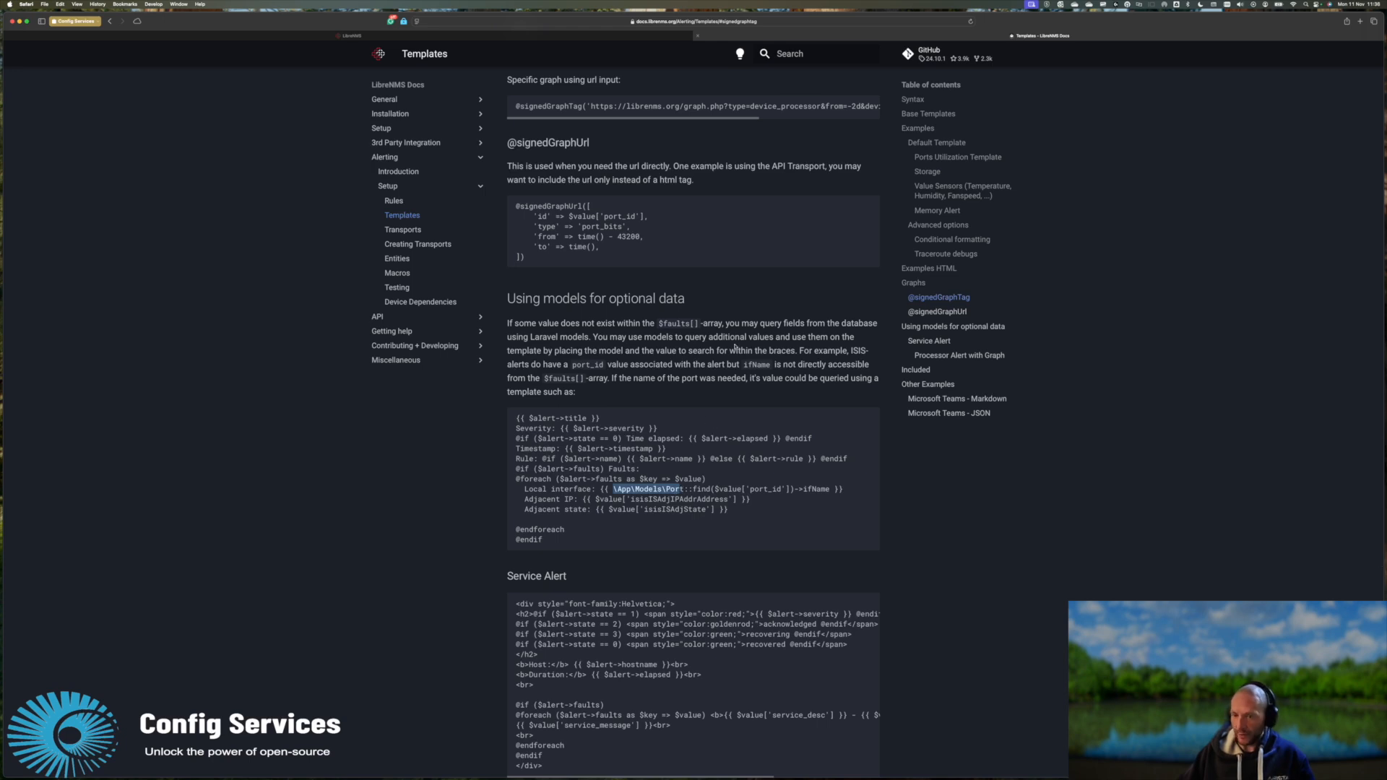
scroll(735, 347, up, 15)
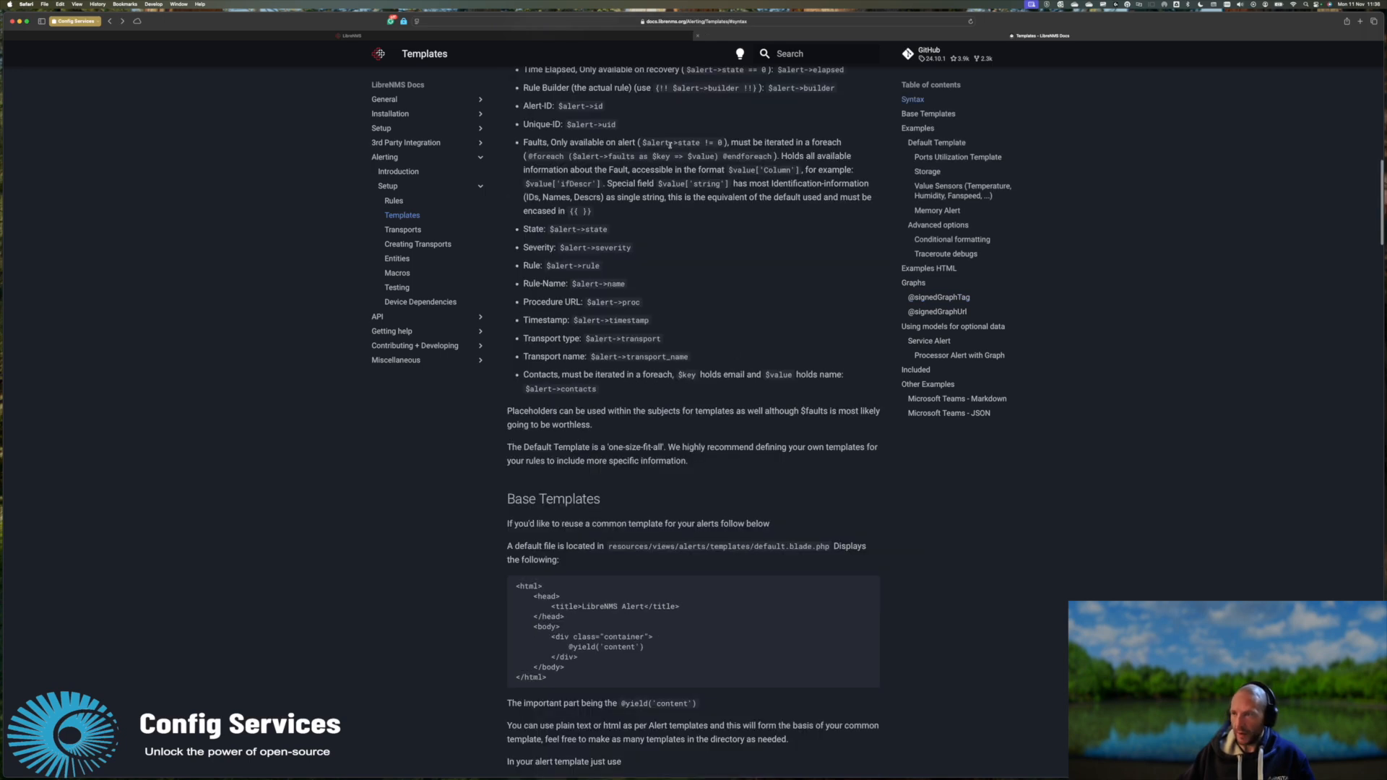
Step: Return to the LibreNMS alert templates list and review the body of the Default Alert Template
click(609, 36)
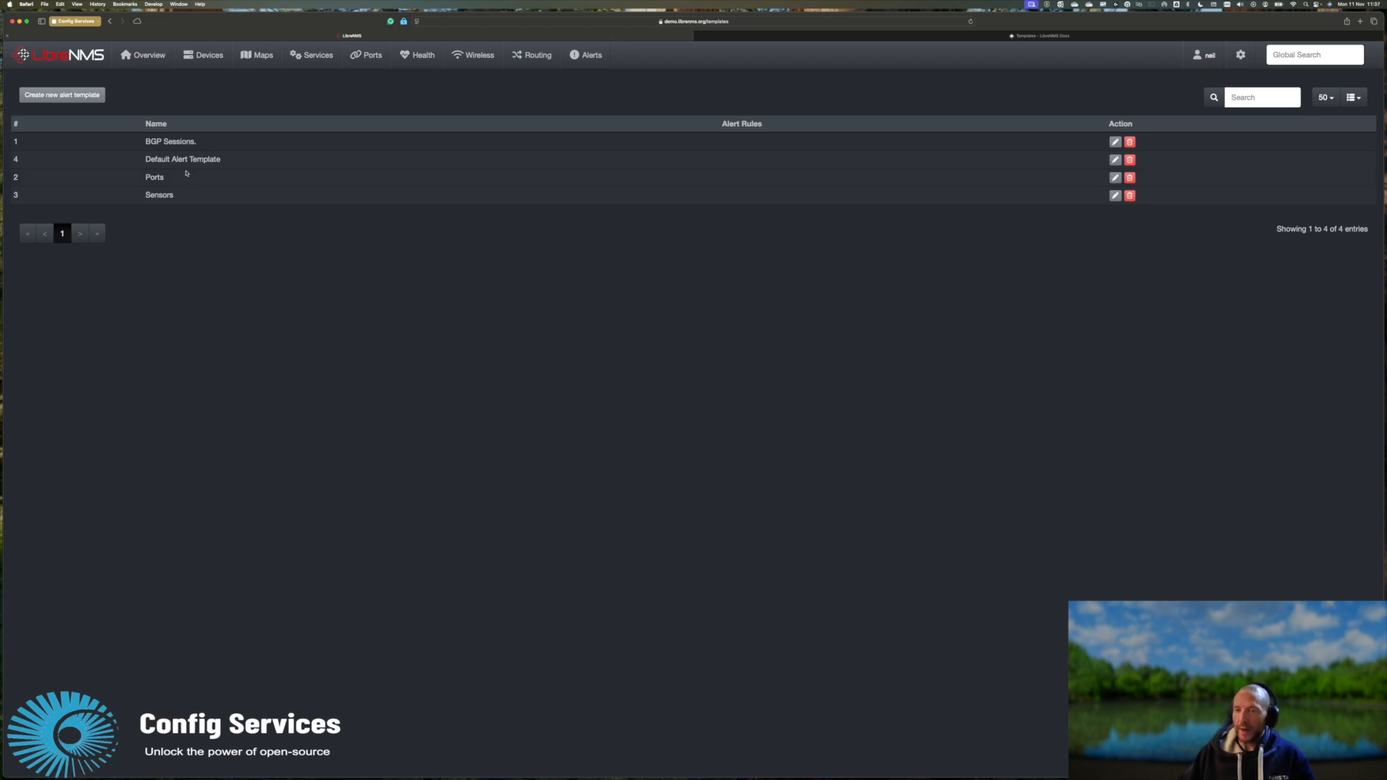
click(1114, 159)
scroll(549, 249, down, 2)
scroll(520, 242, up, 2)
scroll(483, 237, down, 4)
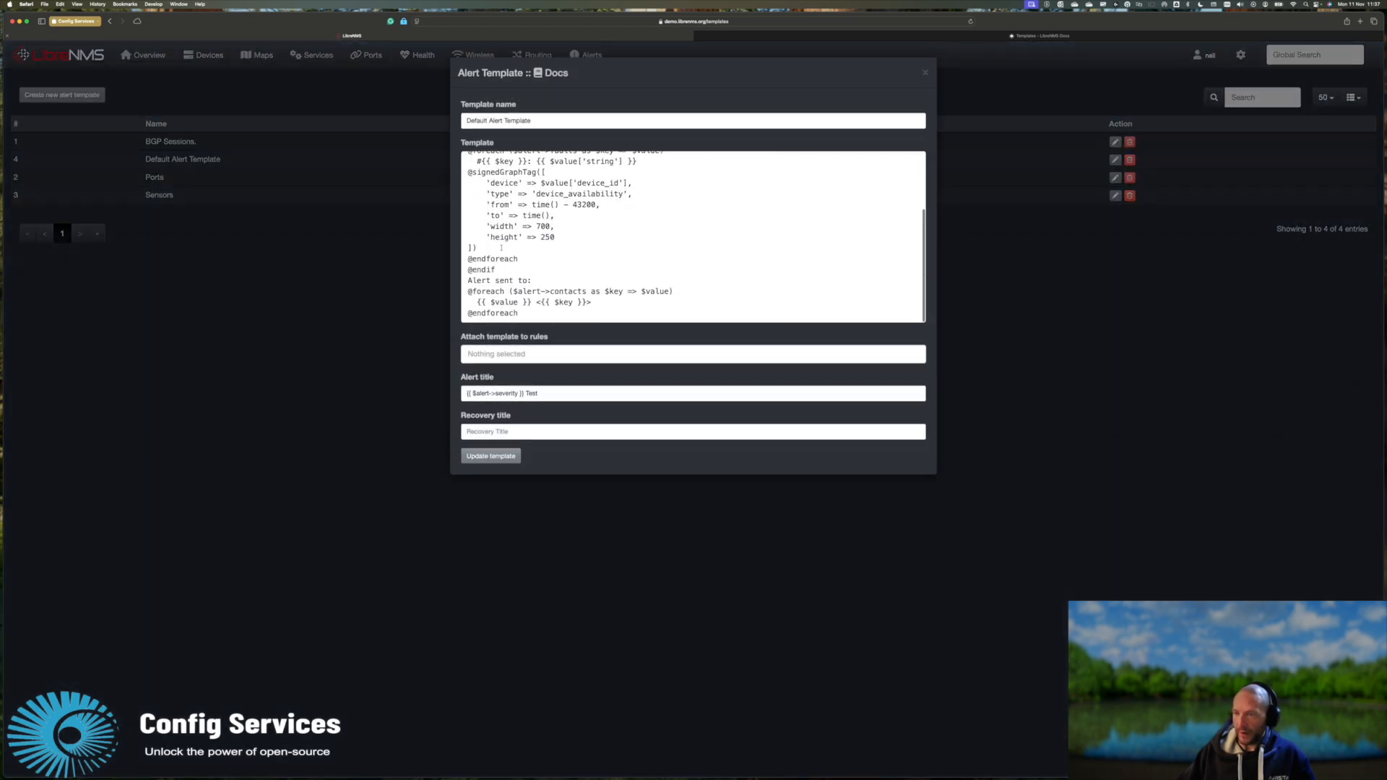
drag(521, 250, 467, 172)
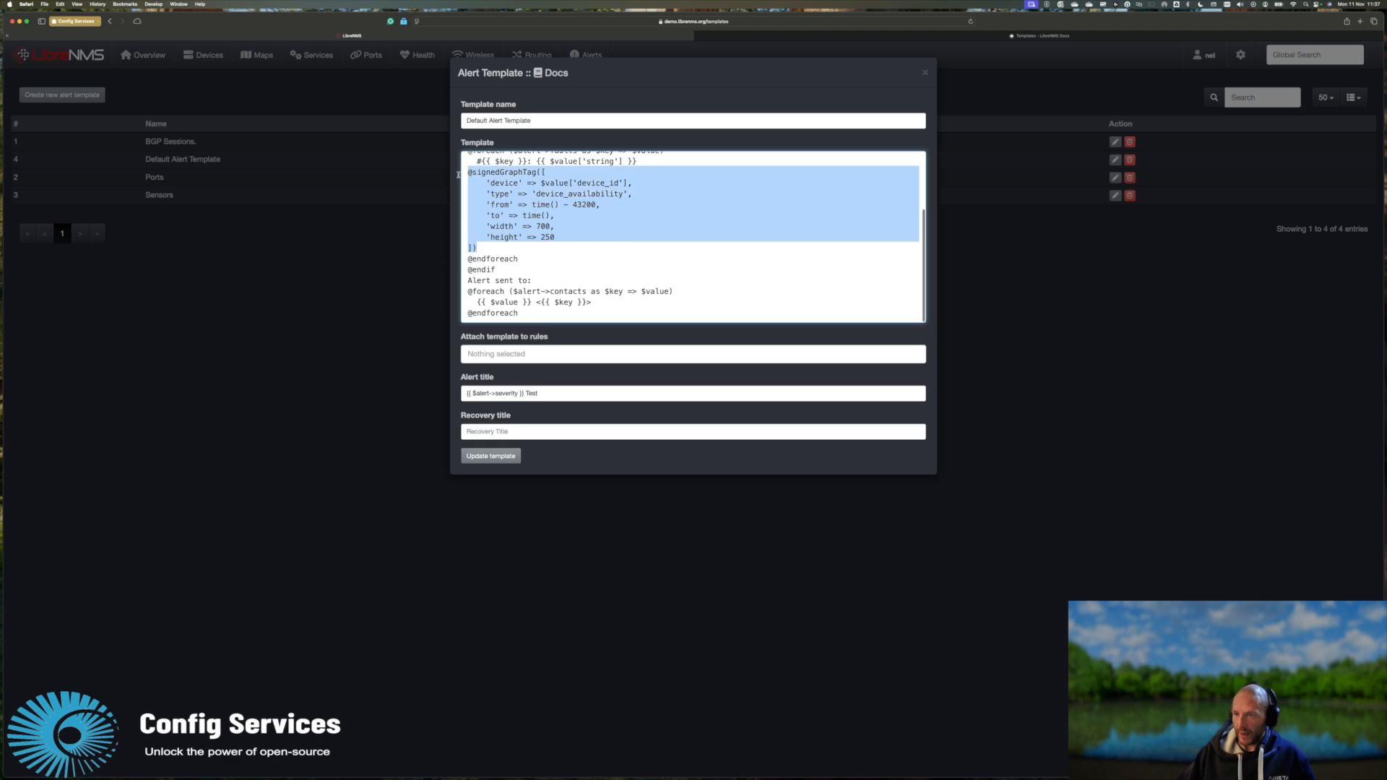
key(BackSpace)
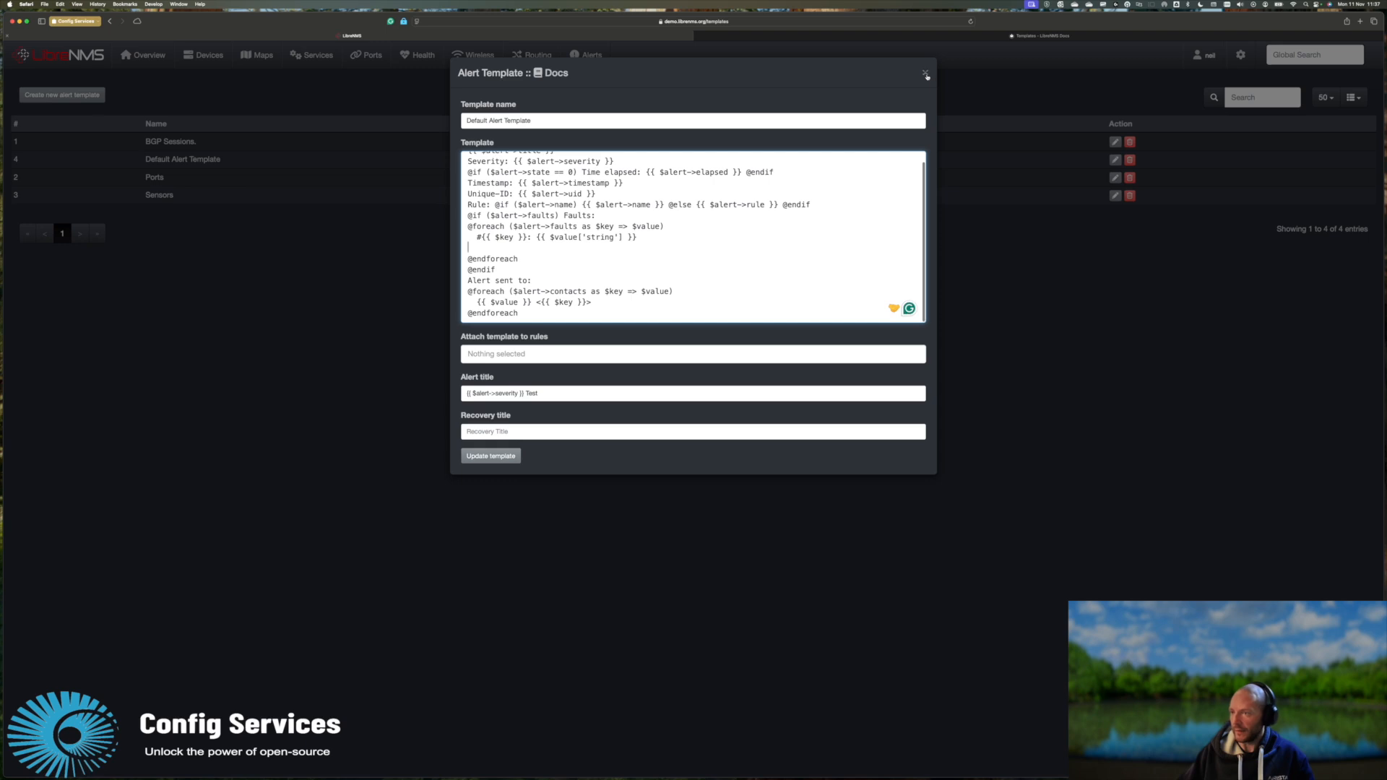
click(925, 74)
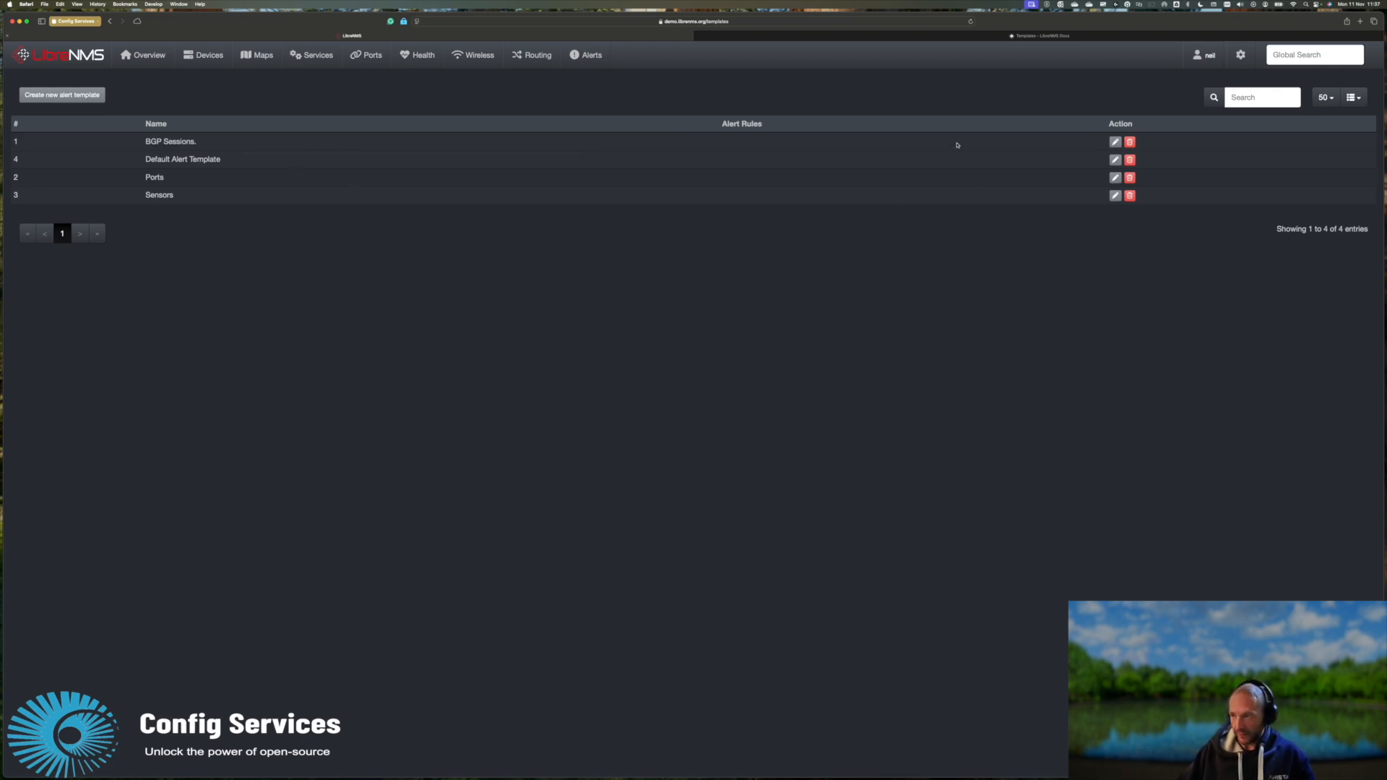
Step: Examine the BGP Sessions template, highlighting its Peer, Peer IP and Peer AS lines, and close it without saving
click(1115, 141)
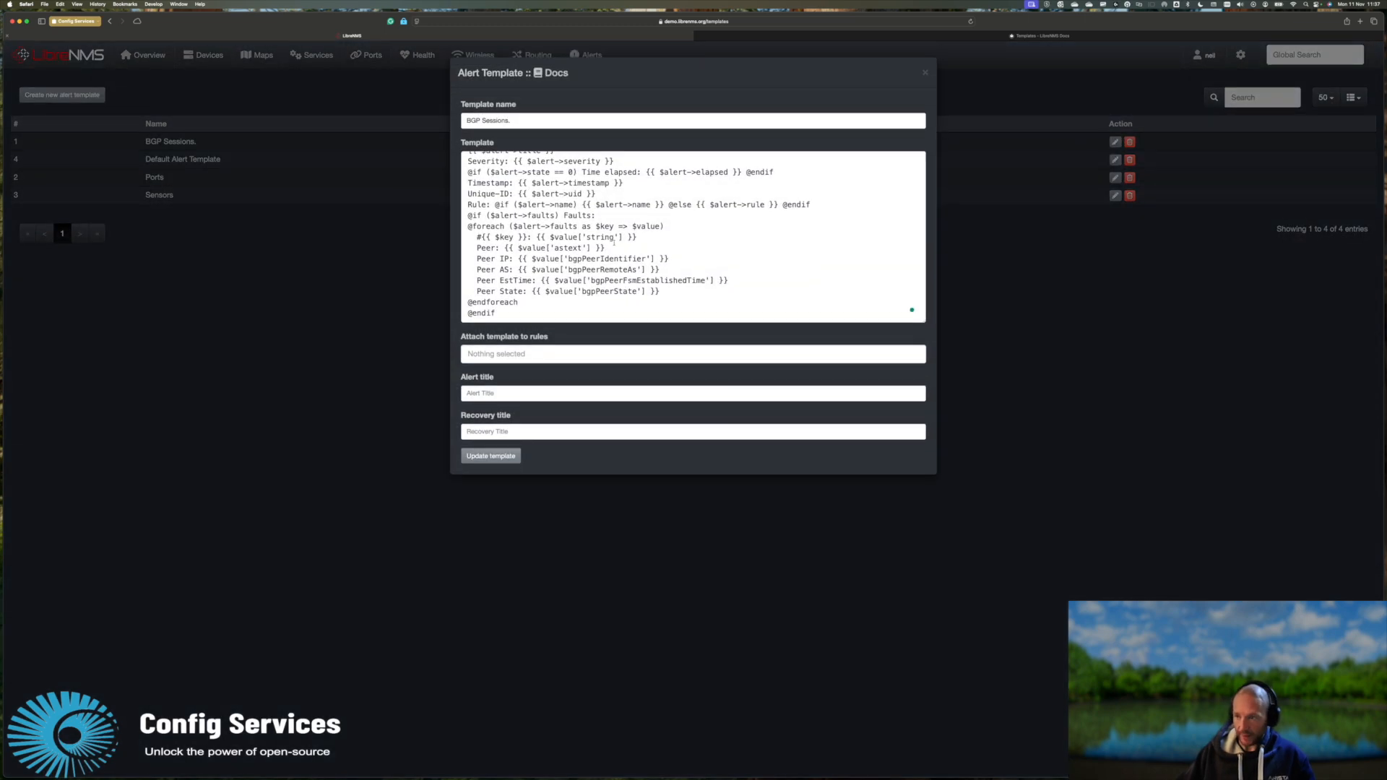
drag(477, 248, 665, 266)
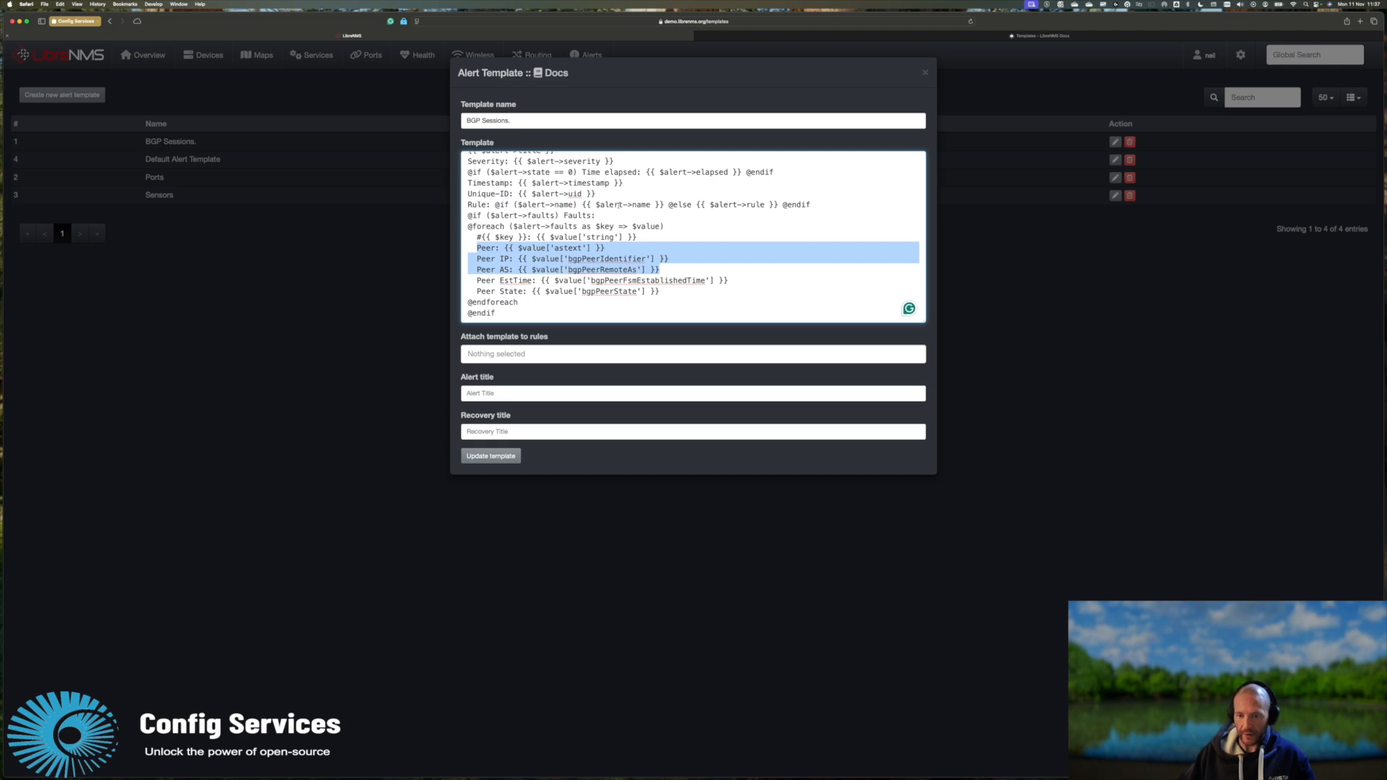
key(Escape)
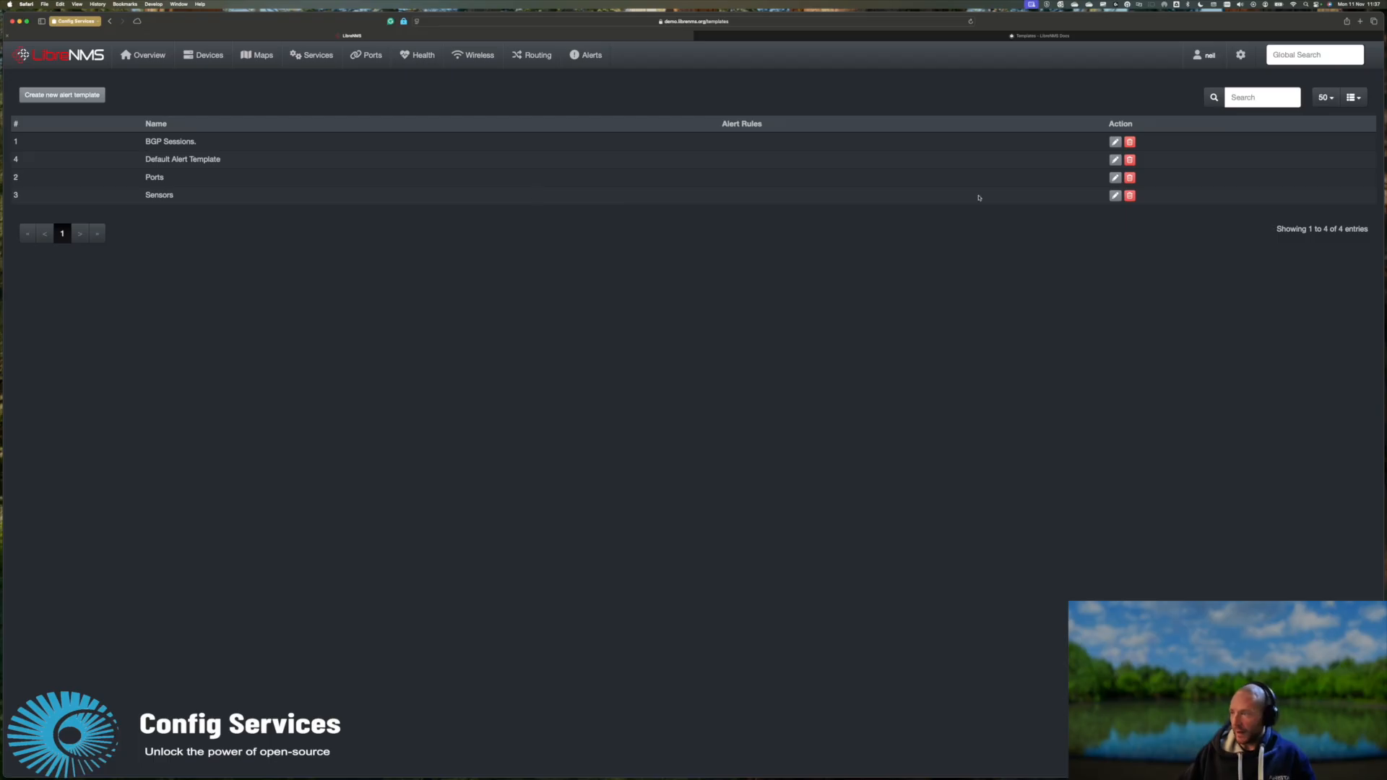
Step: Start a new alert template named Testing with the body "Device is down {{ $alert->hostname }}"
click(62, 94)
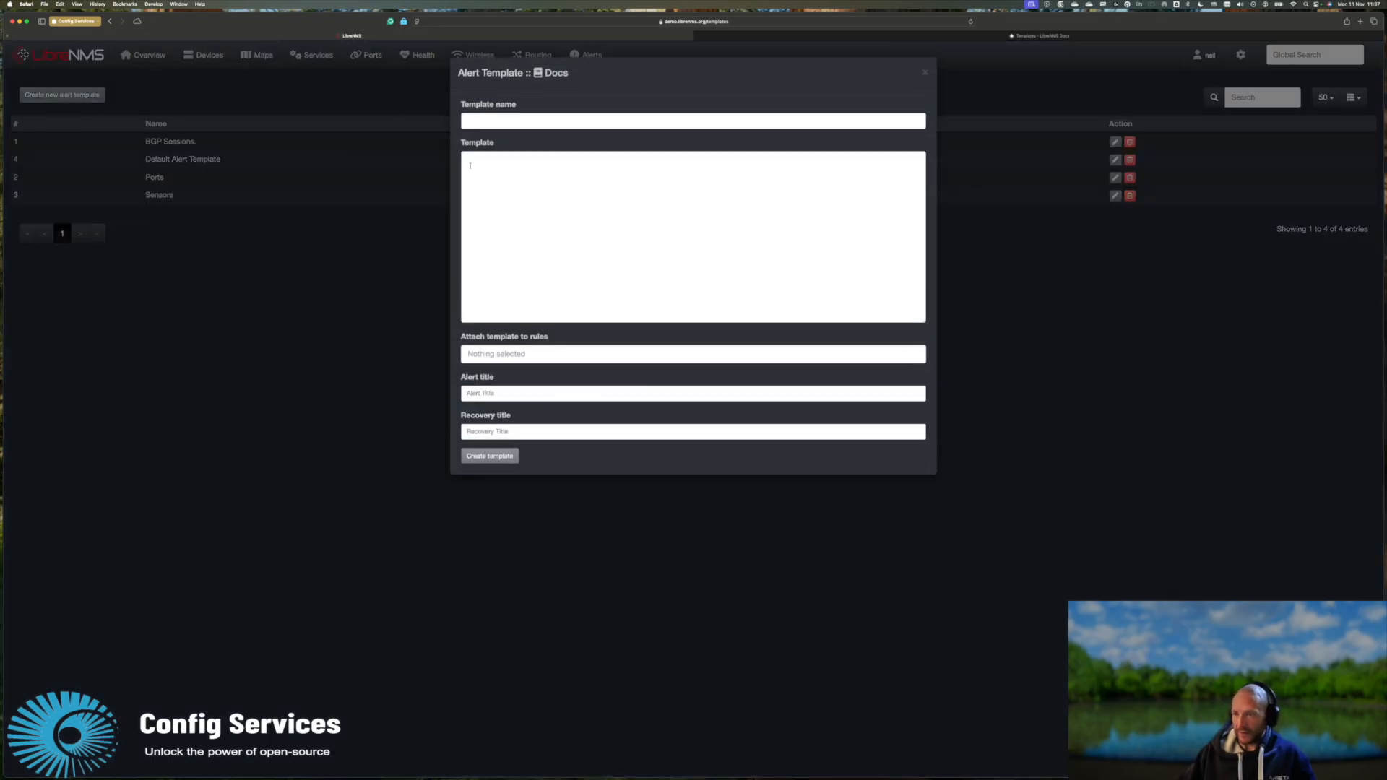
click(533, 124)
text(Testing)
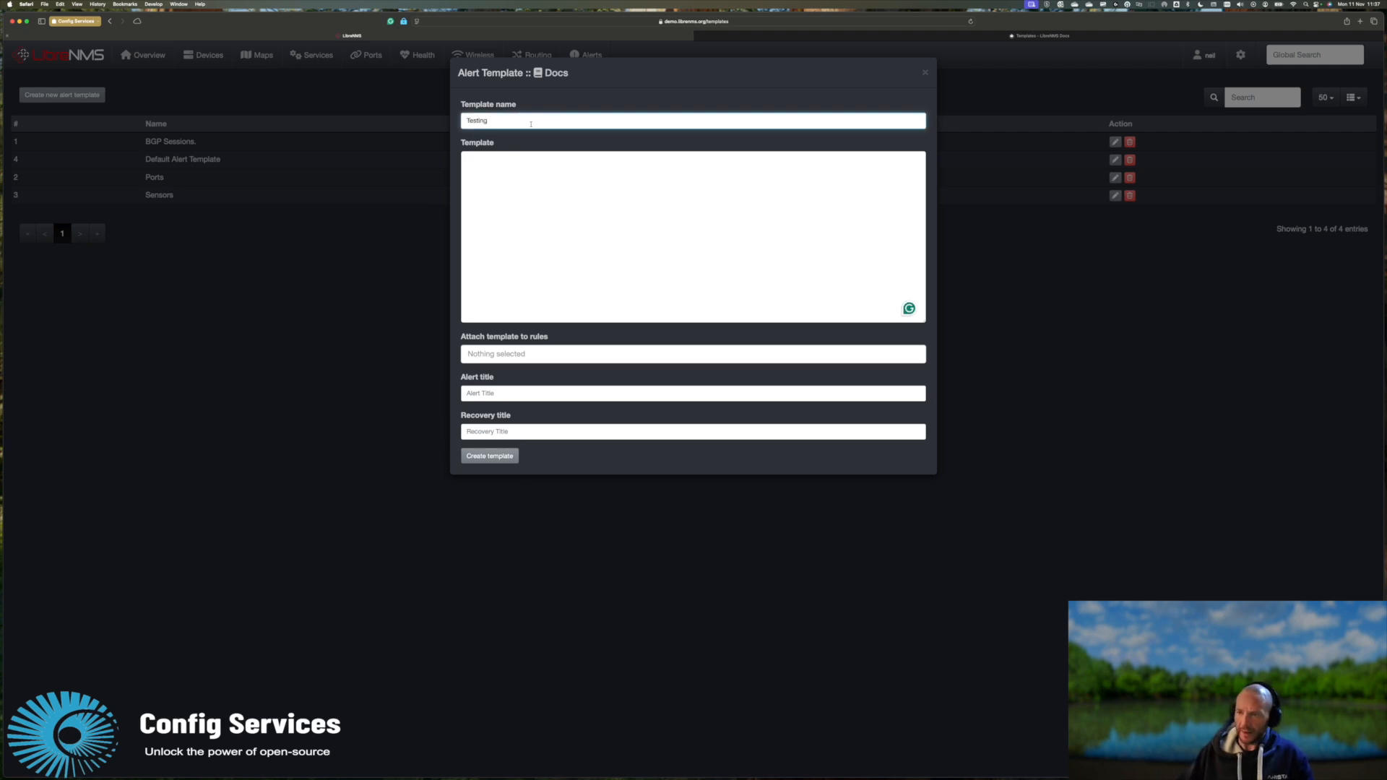
key(Tab)
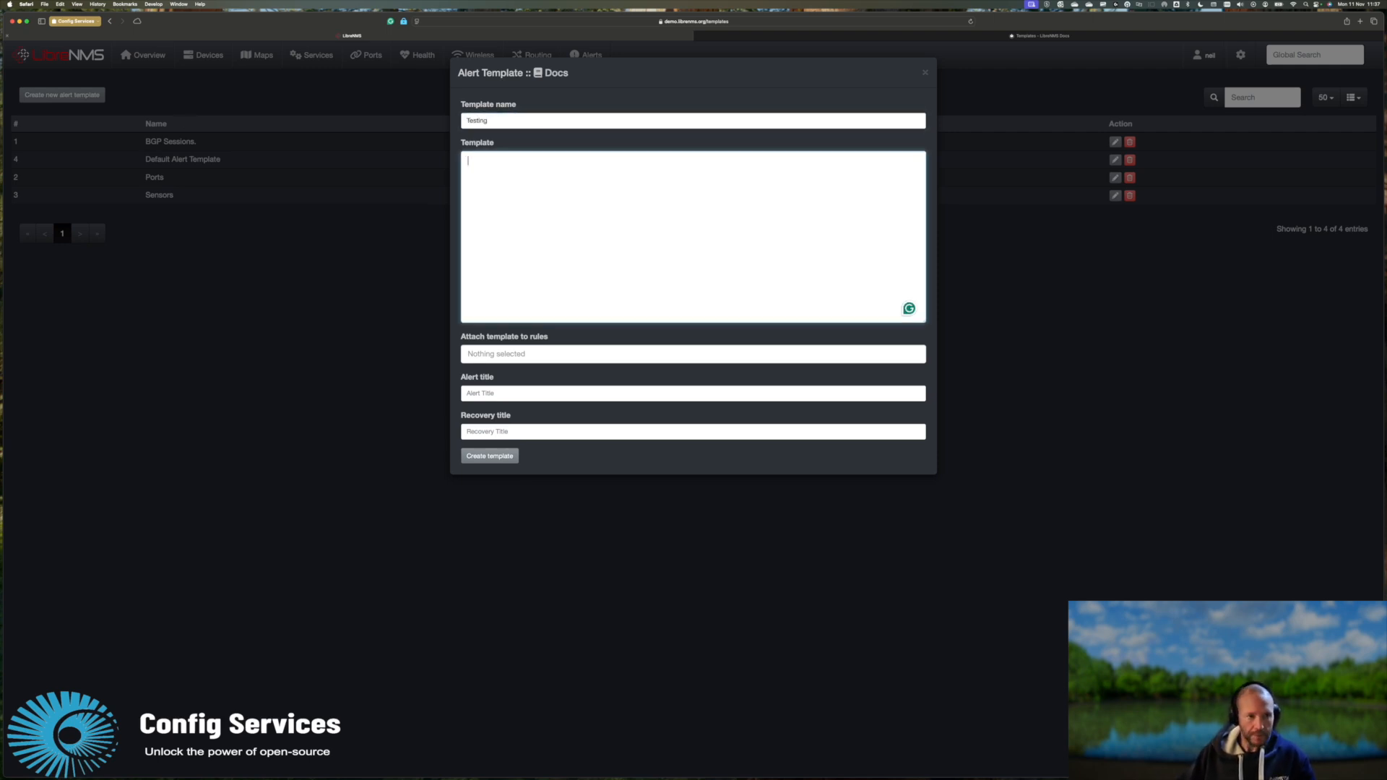
key(super+Tab)
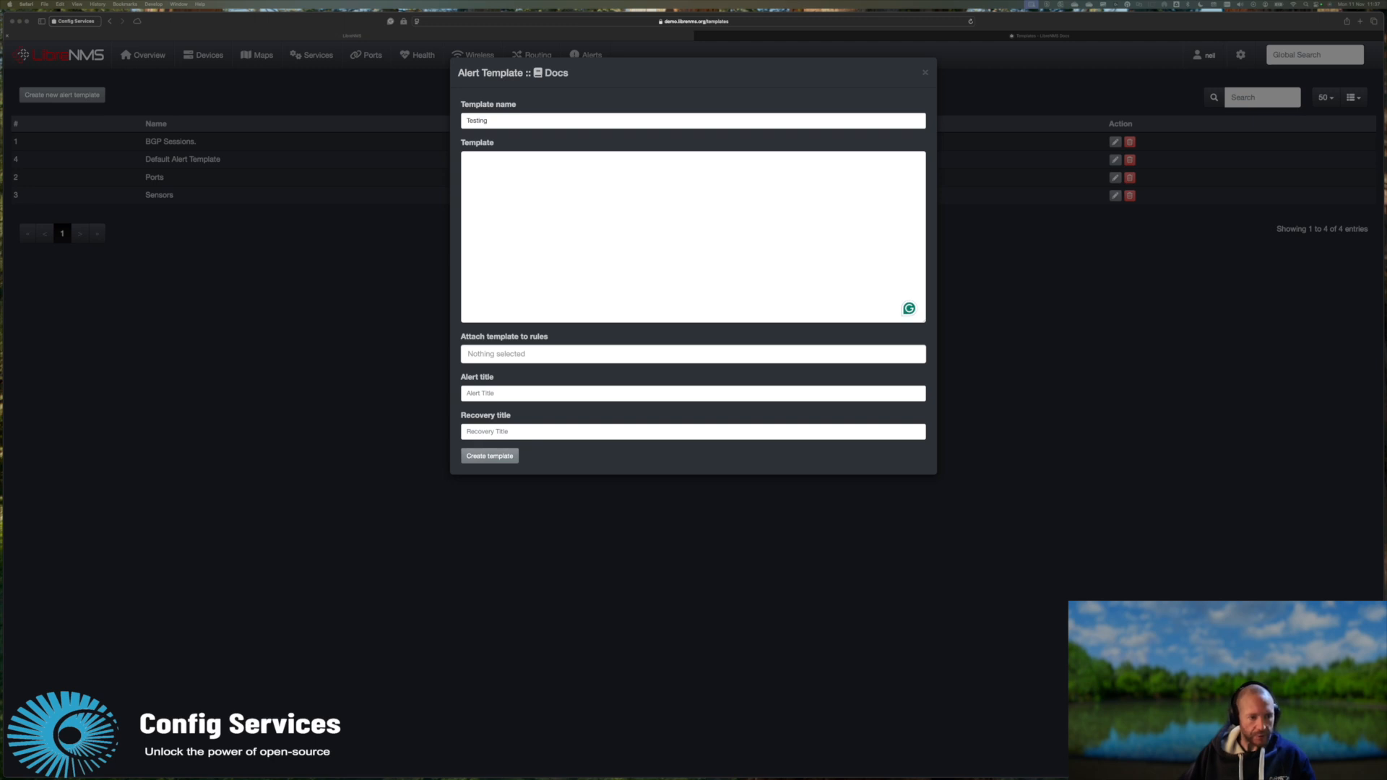
click(552, 206)
text(Device is down {{ $alert->hostname }})
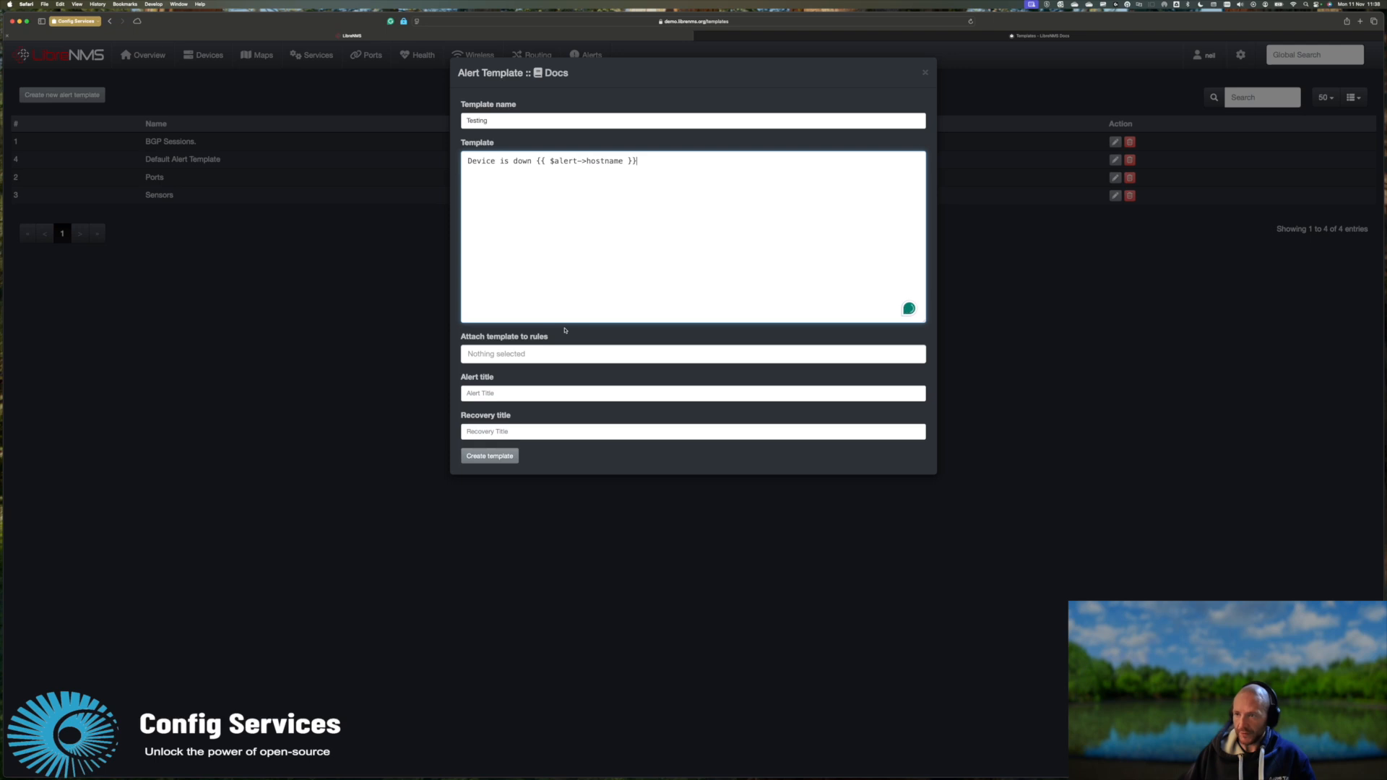
Step: Attach the new template to the "Testing device down" rule and create it
click(530, 353)
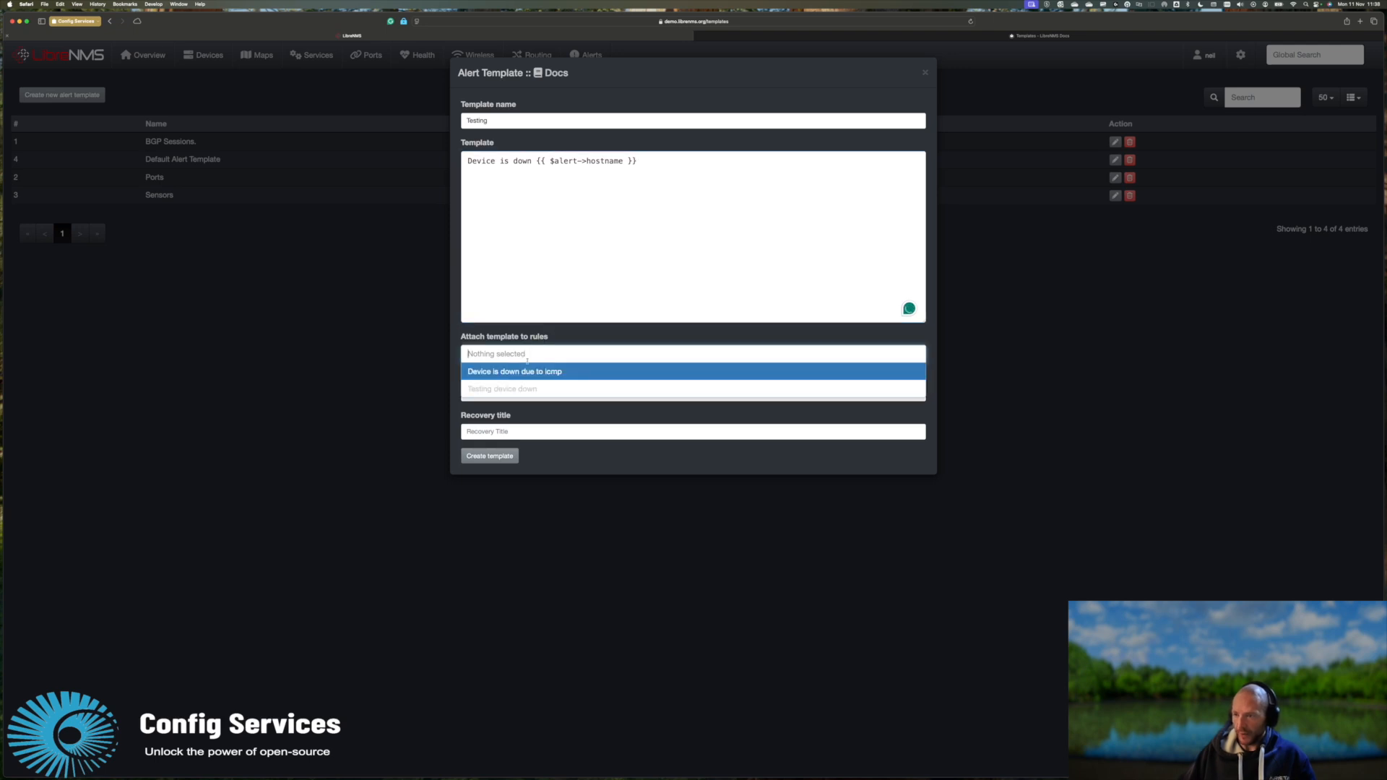
click(528, 388)
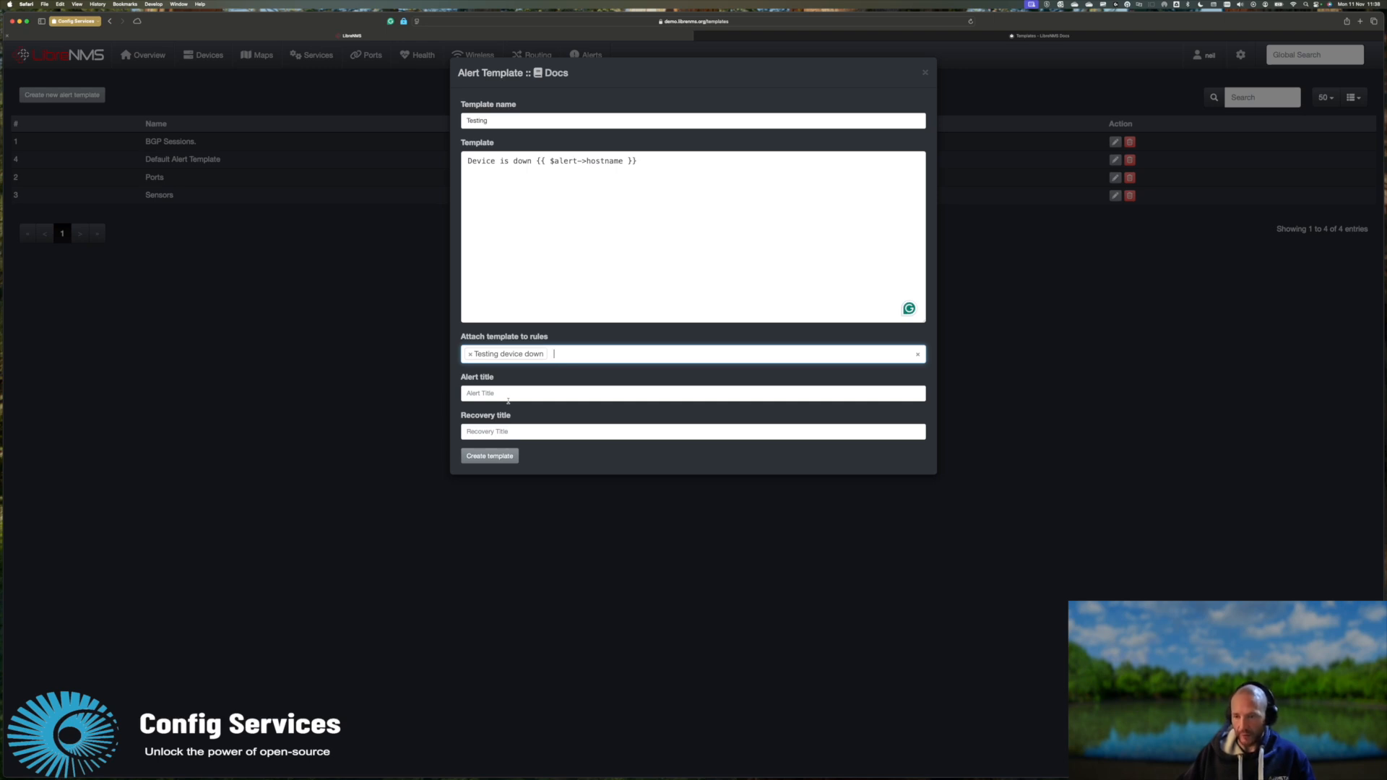
click(490, 457)
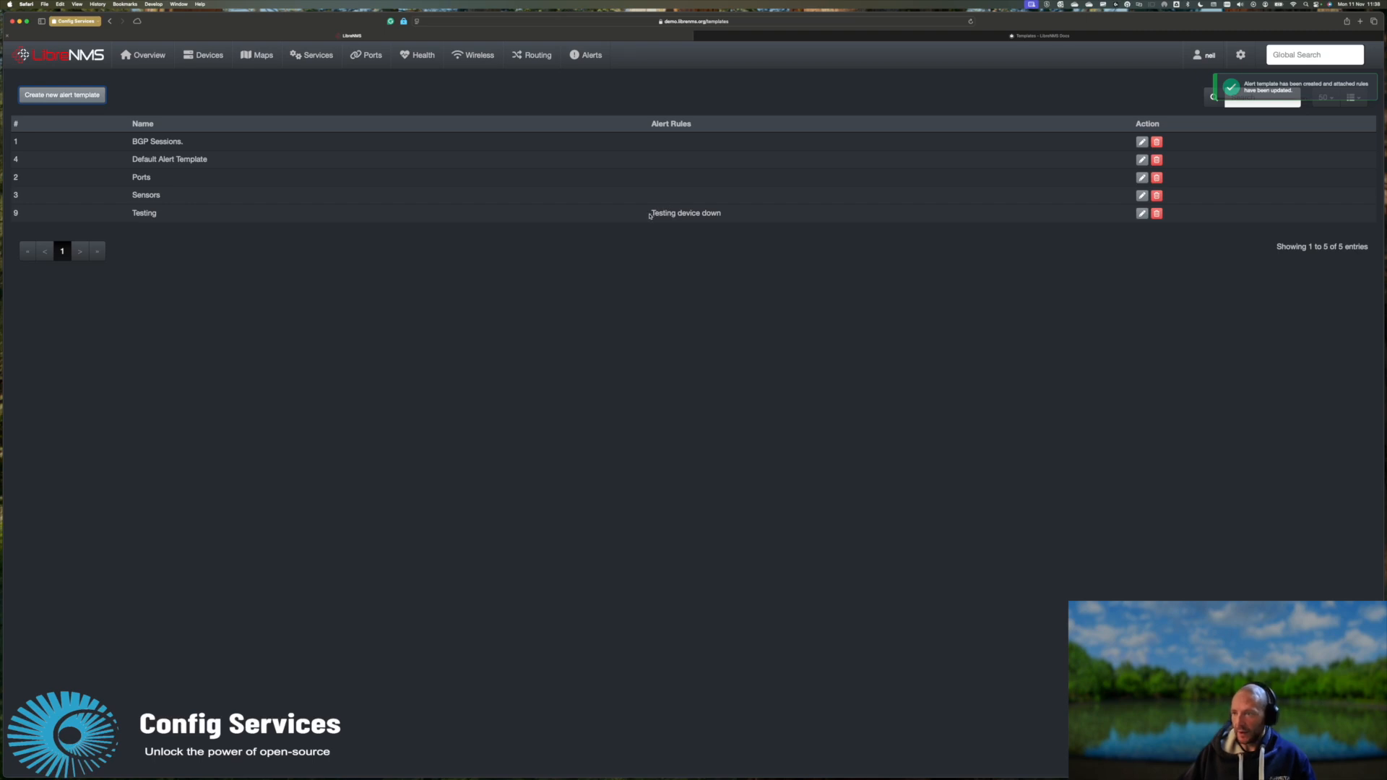
Step: Check the rule attached to the Testing template, inspect the template's settings and close it without saving
drag(648, 214, 765, 215)
click(765, 215)
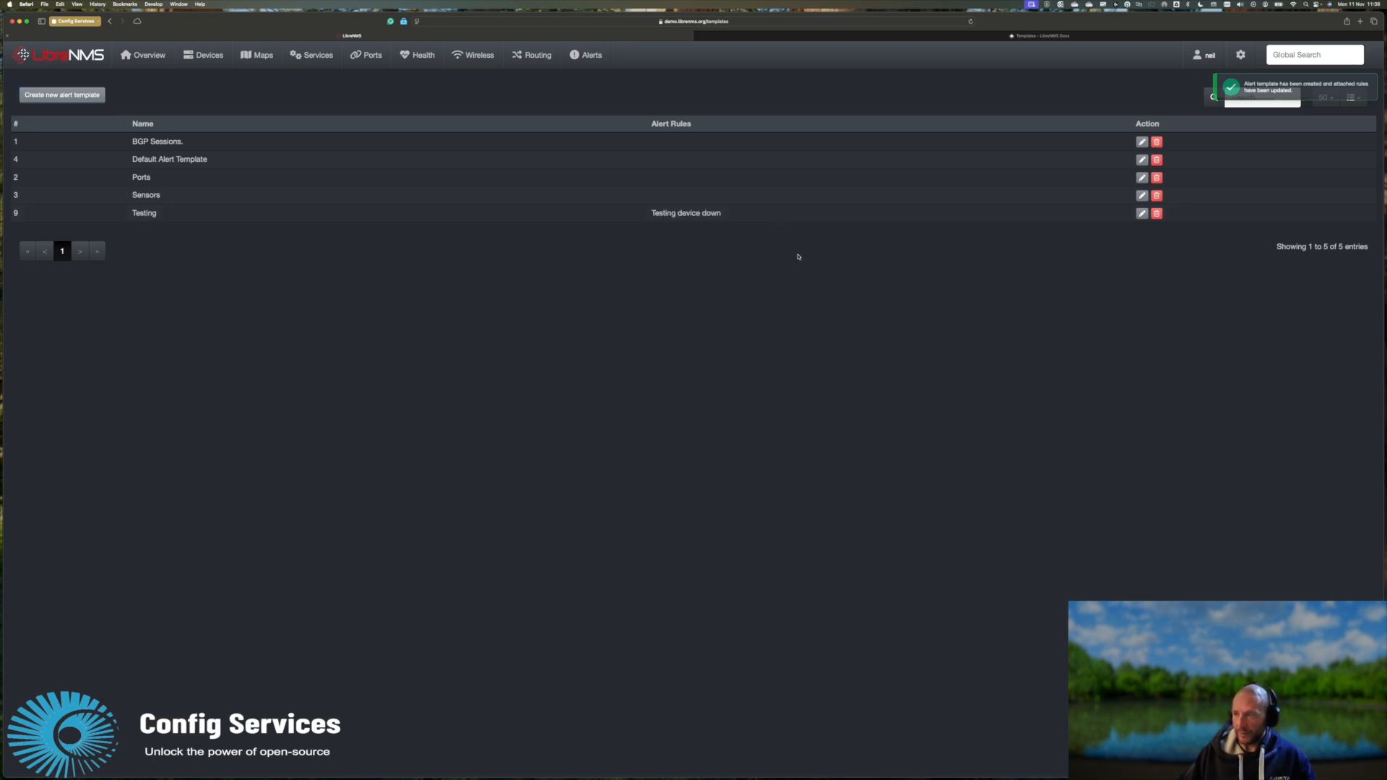
click(1143, 214)
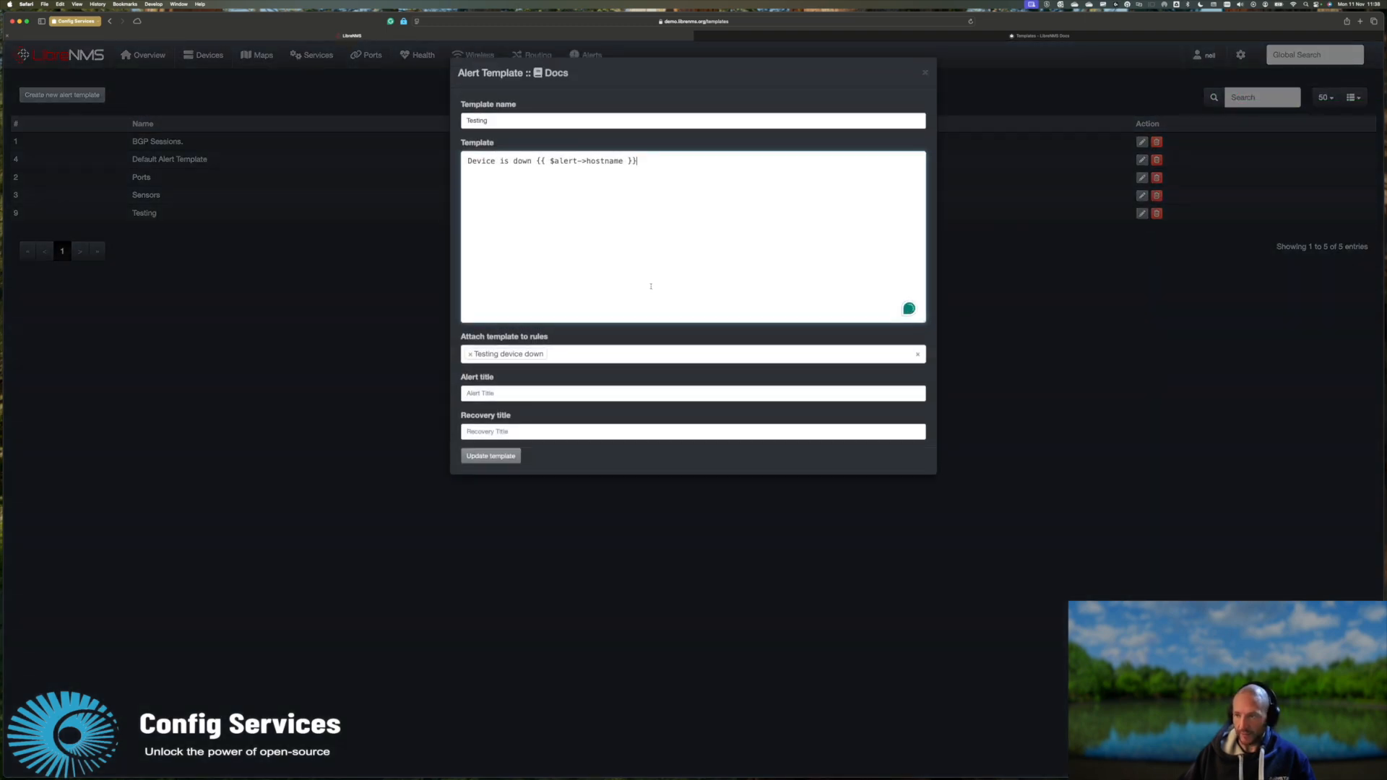
key(Escape)
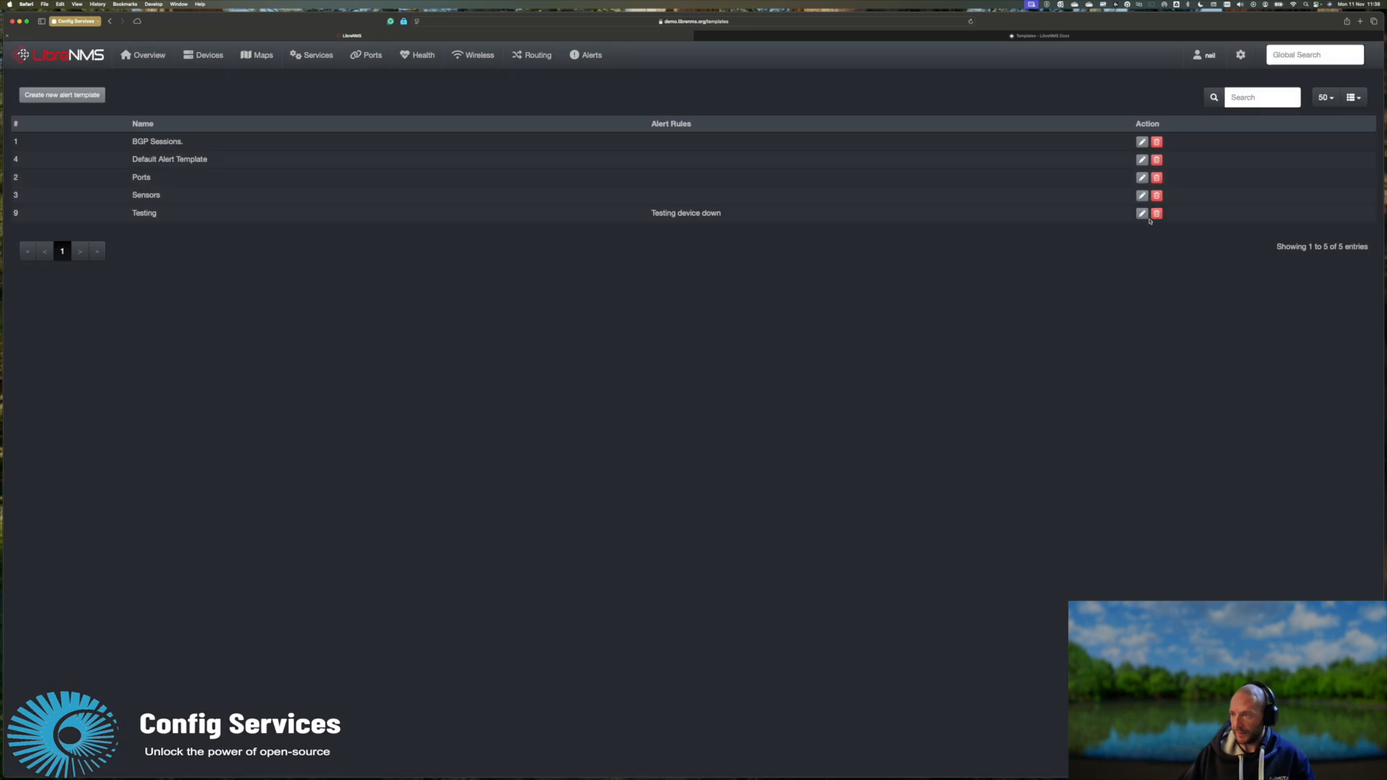
Step: Try to delete the Sensors alert template
click(1158, 196)
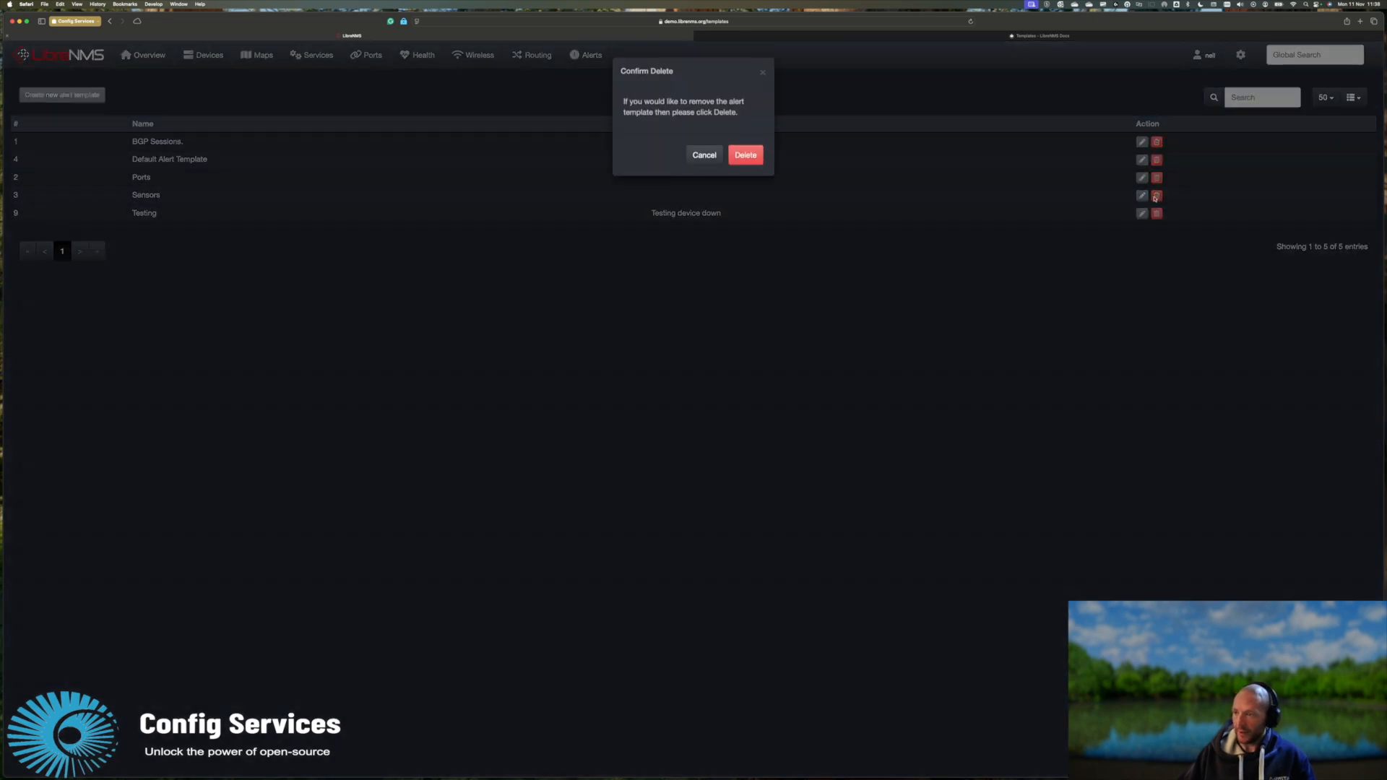
click(739, 157)
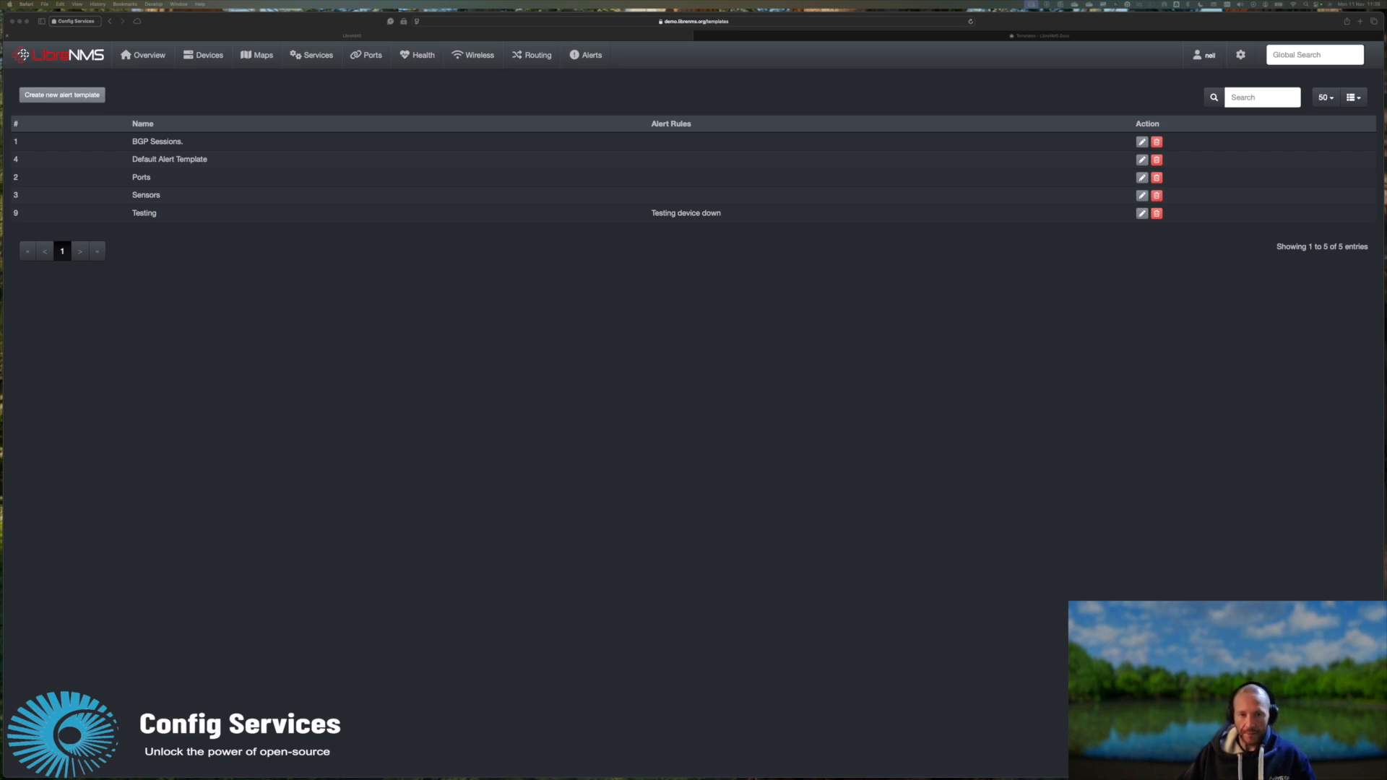
Step: Switch to Discord and examine the message text of the newest "Testing device down" alerts in the general channel
drag(0, 217, 417, 204)
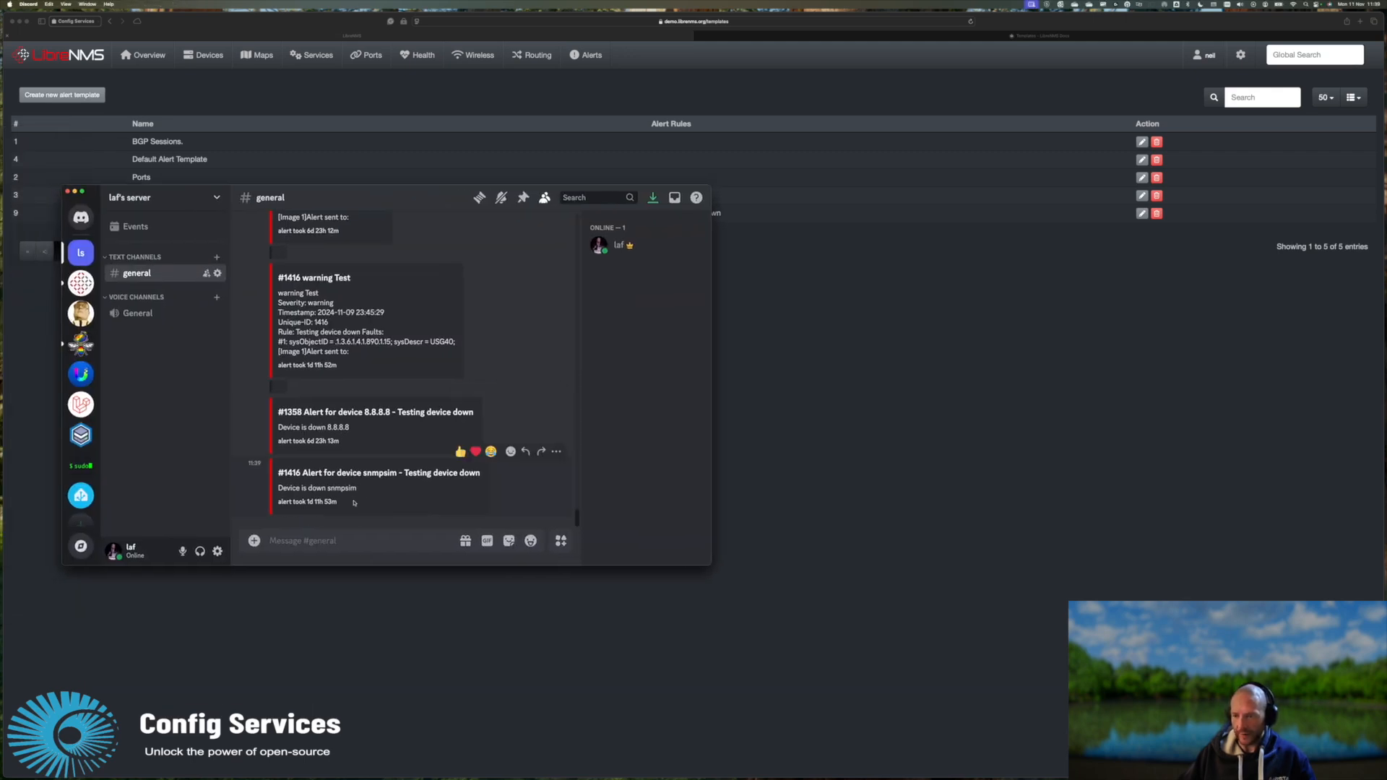
drag(354, 505, 279, 468)
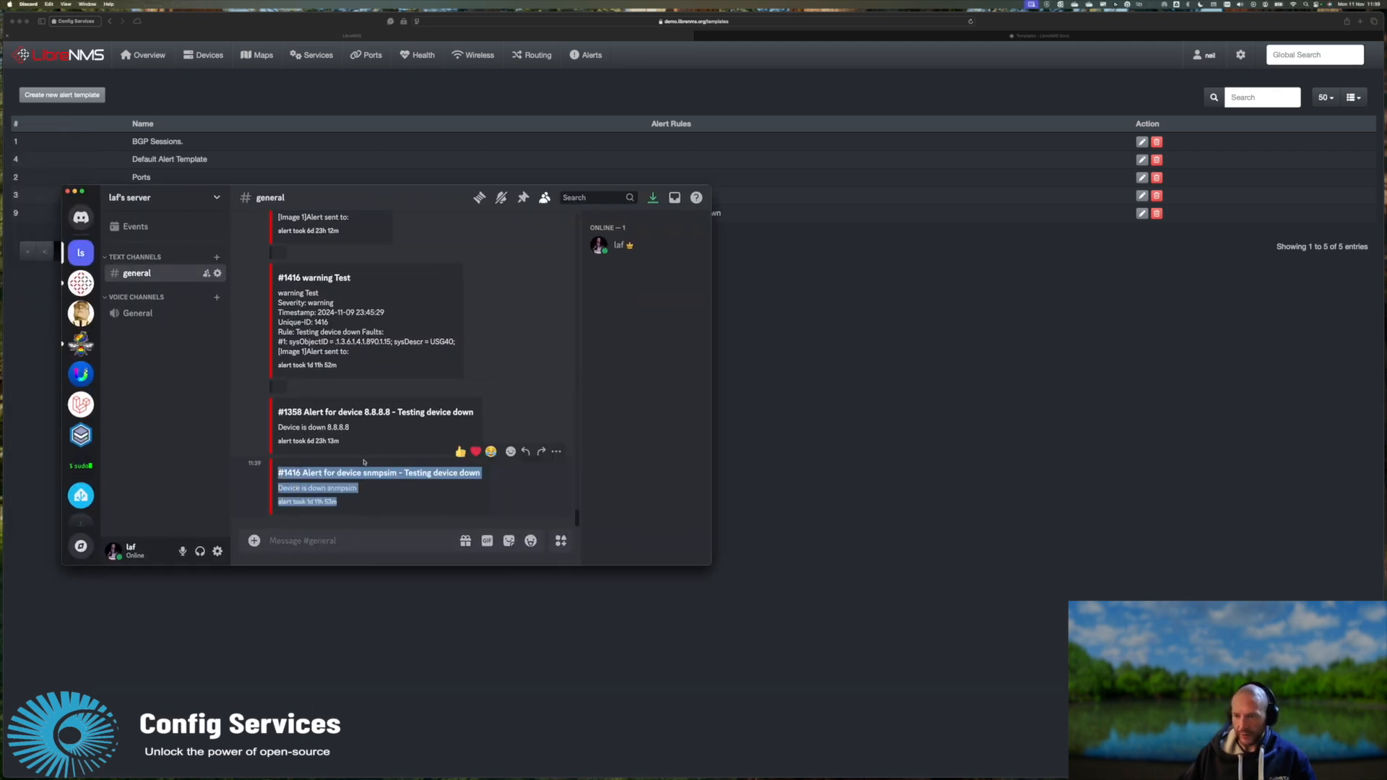
click(365, 444)
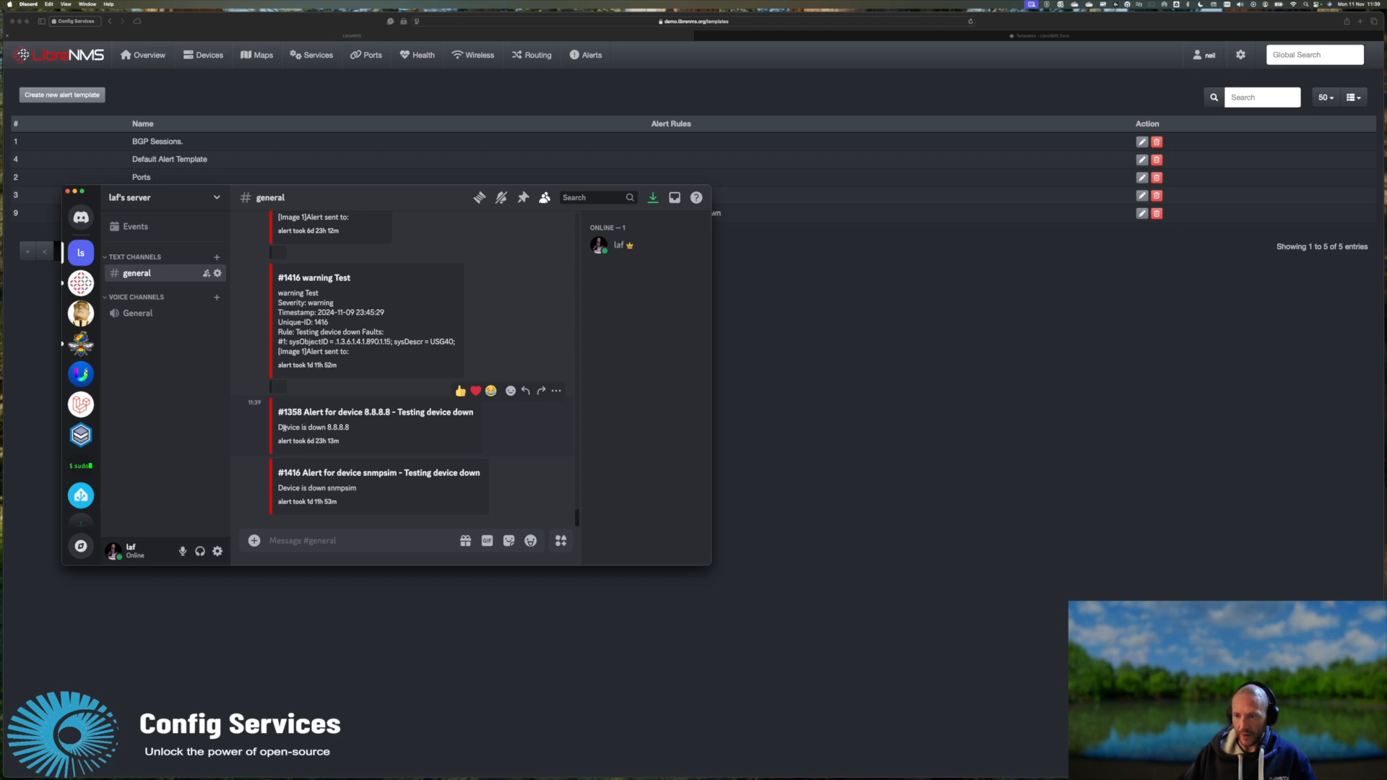
drag(278, 428, 349, 432)
click(363, 432)
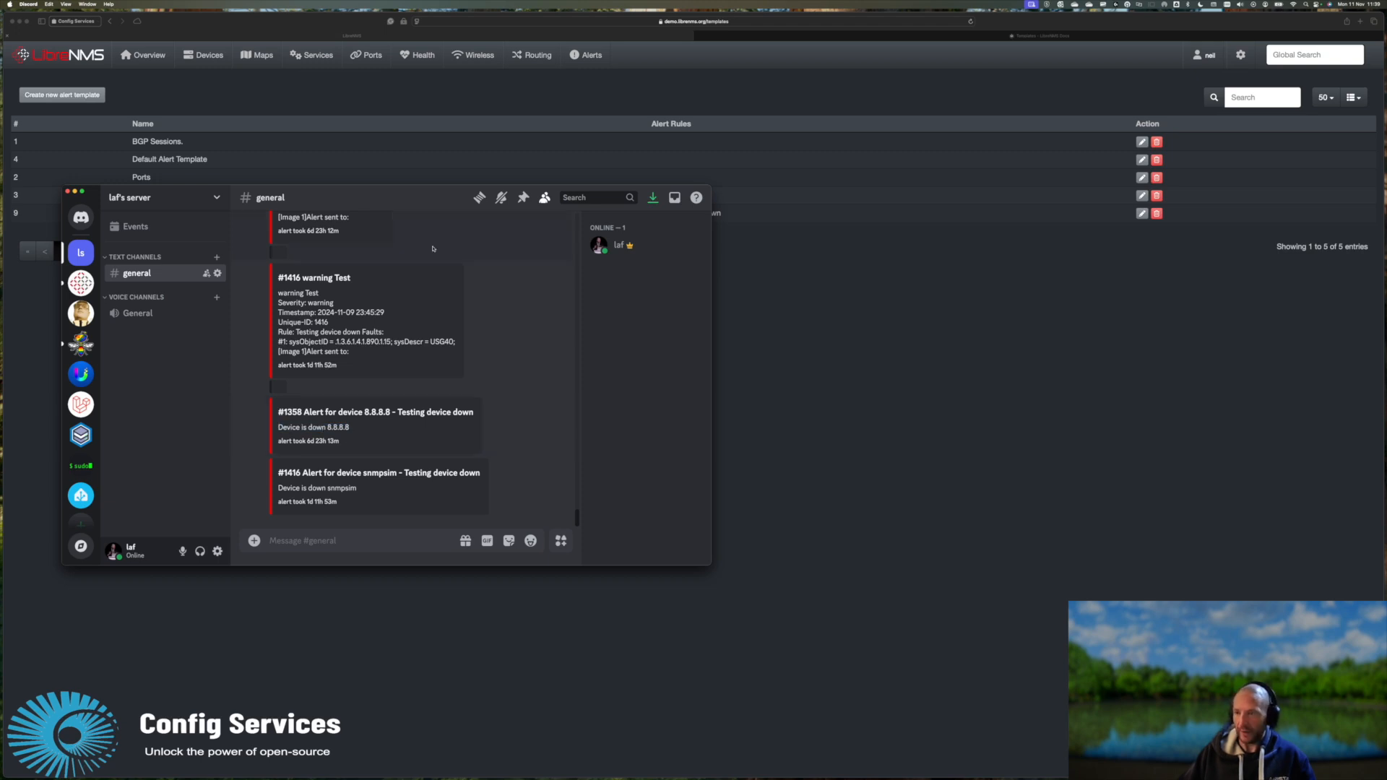
key(super+m)
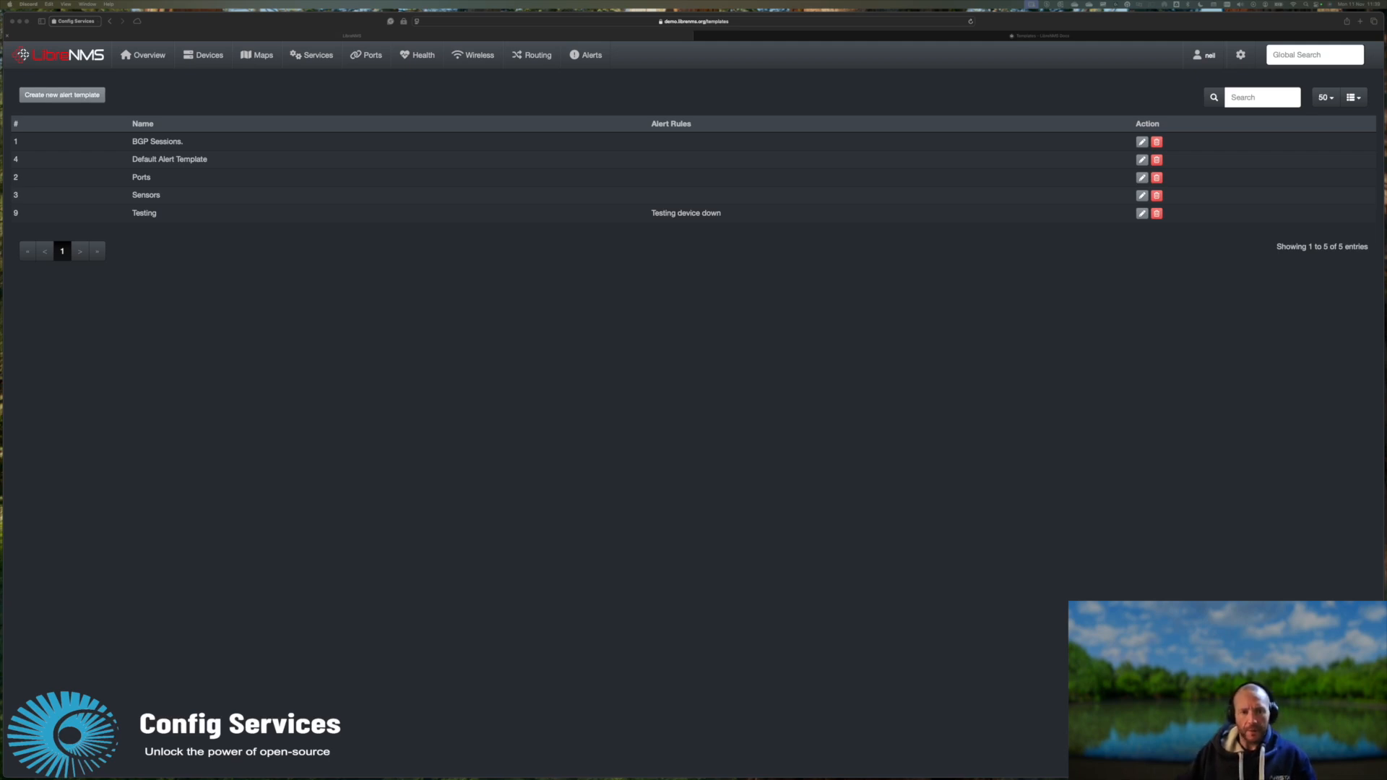
Step: Examine the LibreNMS alert email for device 8.8.8.8, close it and return to the alert templates page
drag(0, 267, 411, 260)
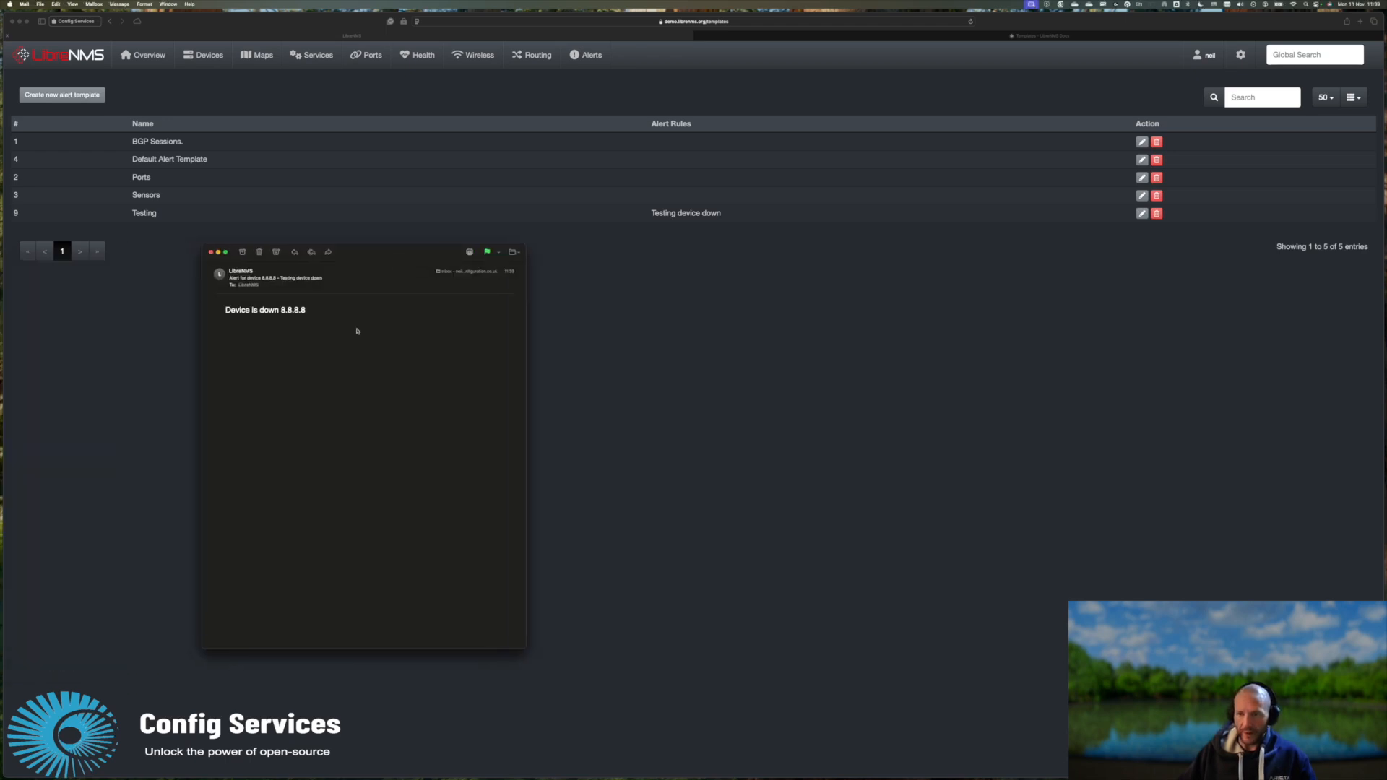
click(211, 253)
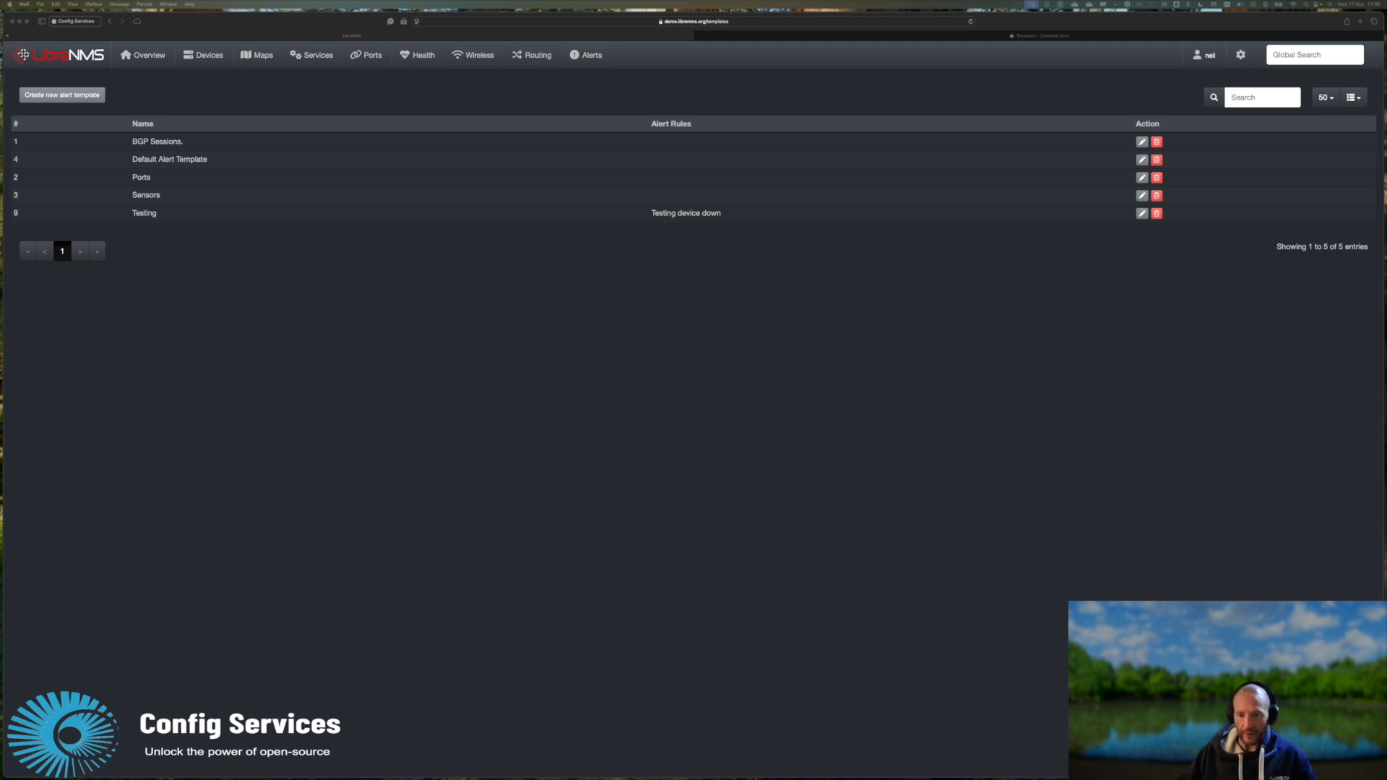
click(255, 458)
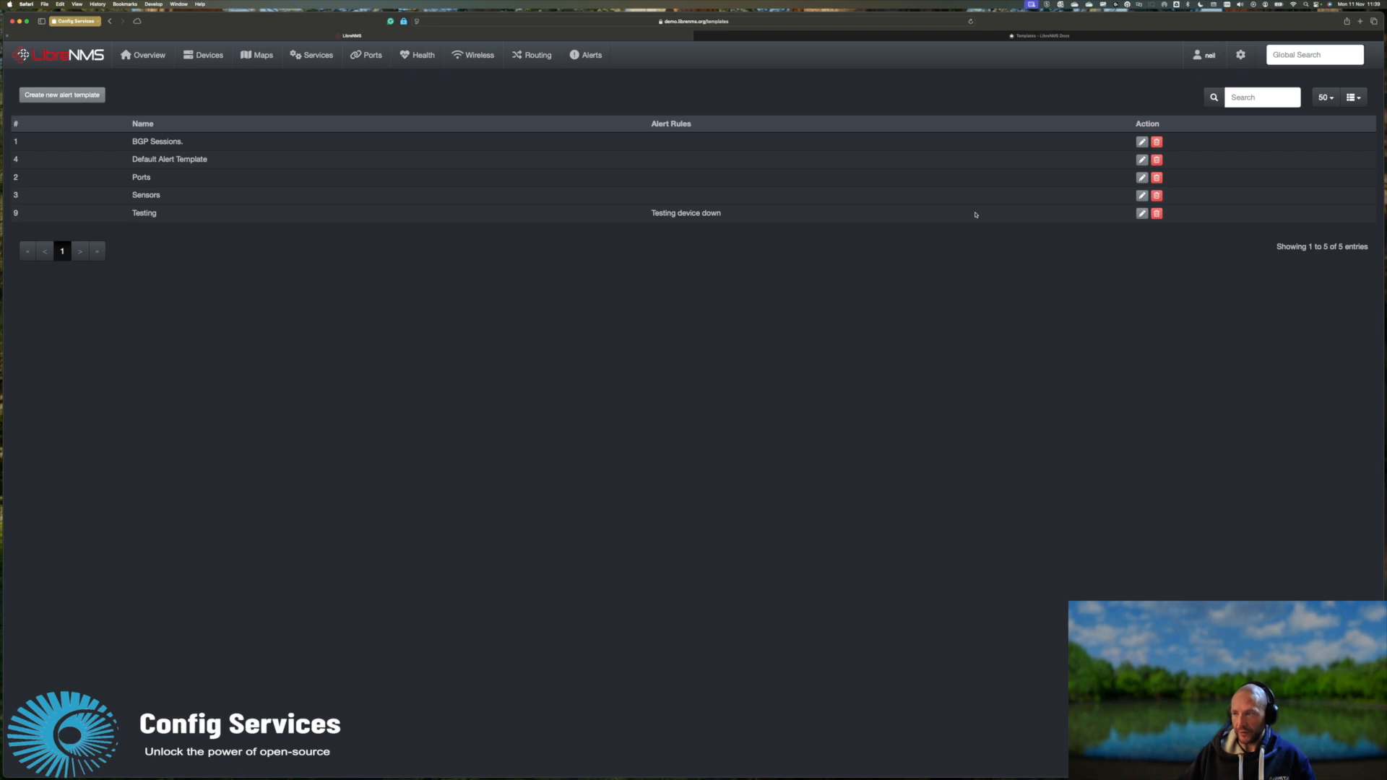
click(1142, 213)
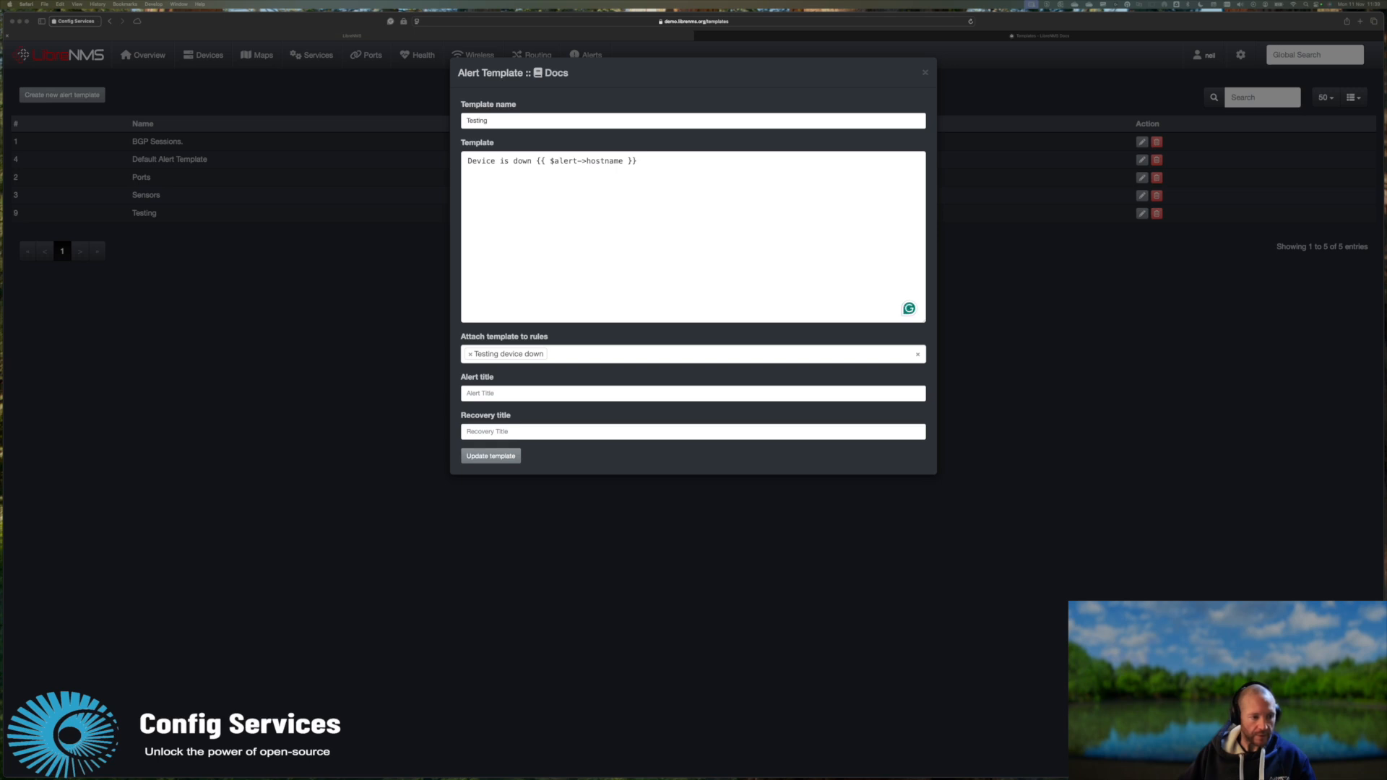
click(626, 232)
key(super+a)
click(627, 232)
key(super+a)
text(@if ($alert->transport == 'mail') MAIL Device is down {{ $alert->hostname }} @else DISCORD Device is down {{ $alert->hostname }} @endif)
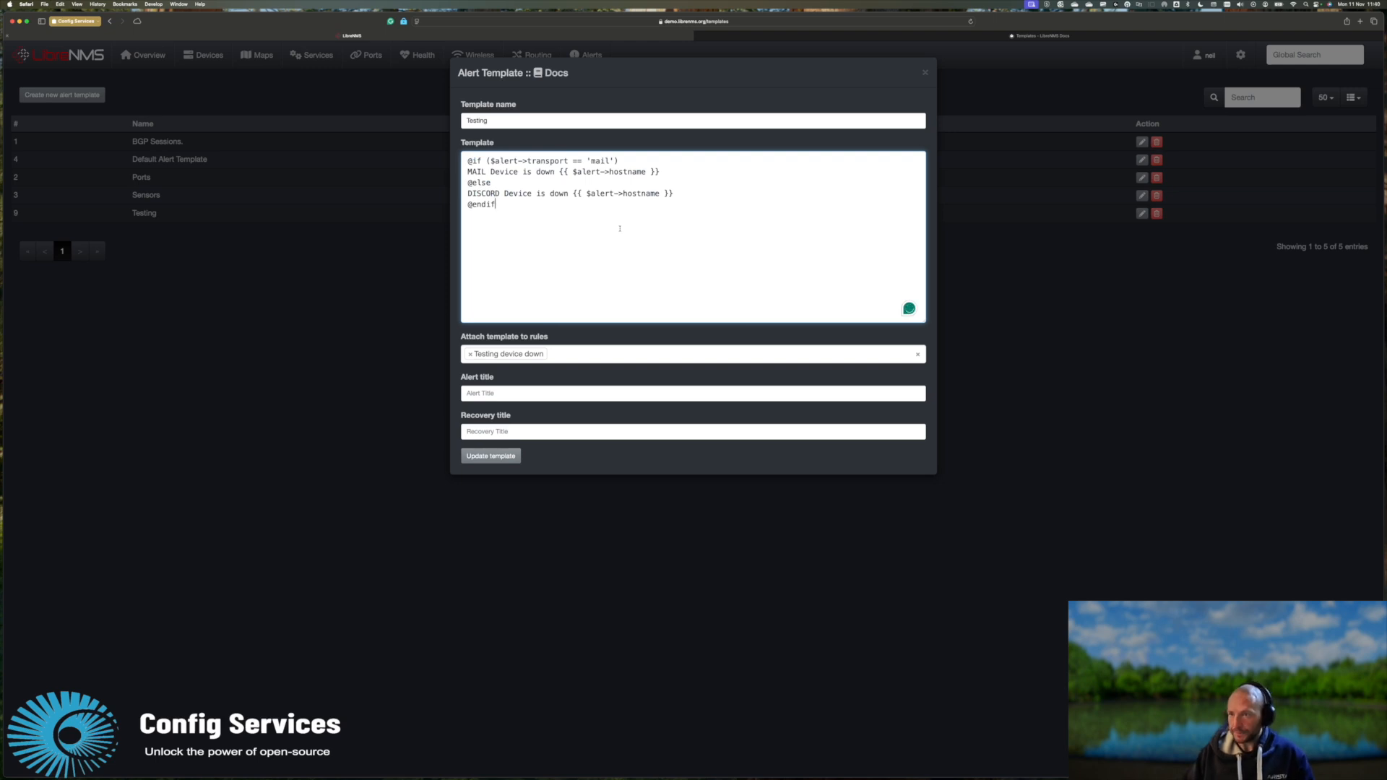
drag(491, 161, 568, 162)
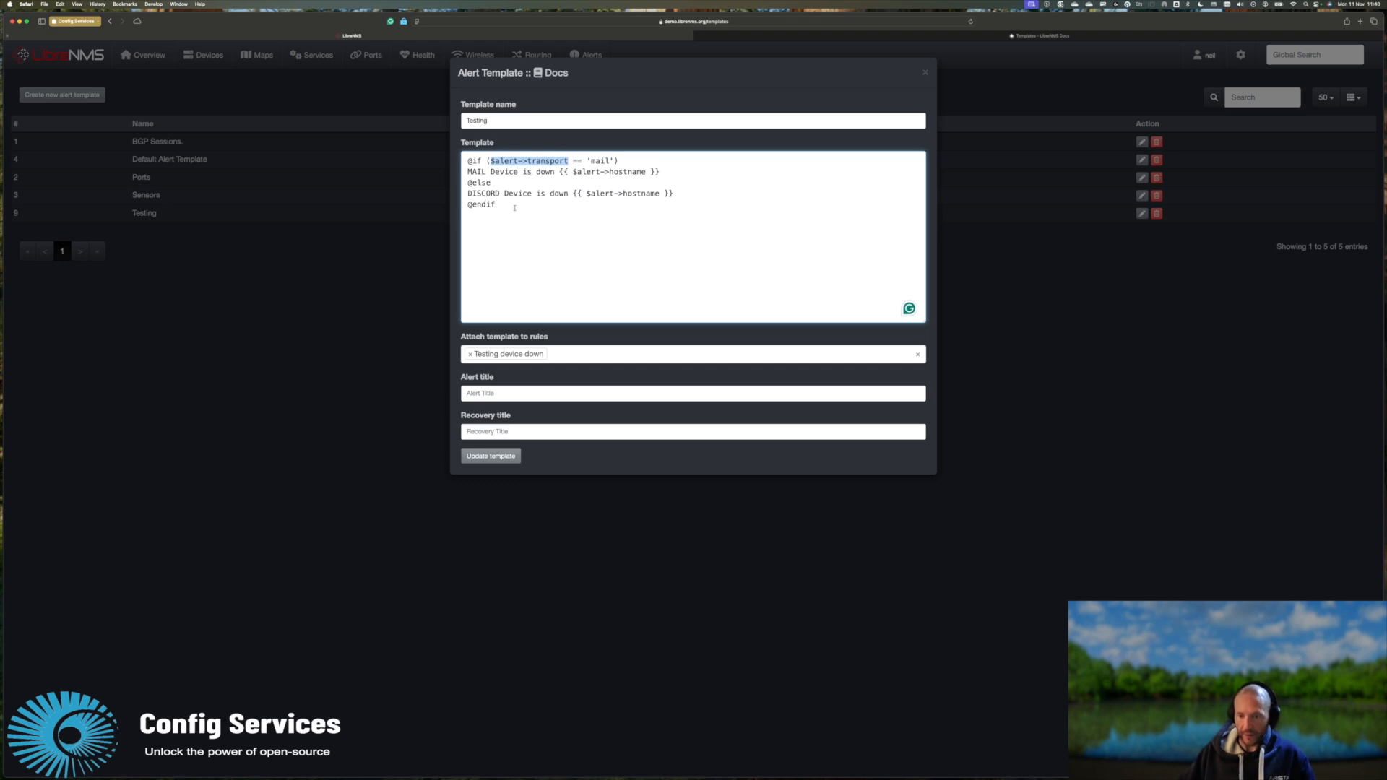
click(510, 457)
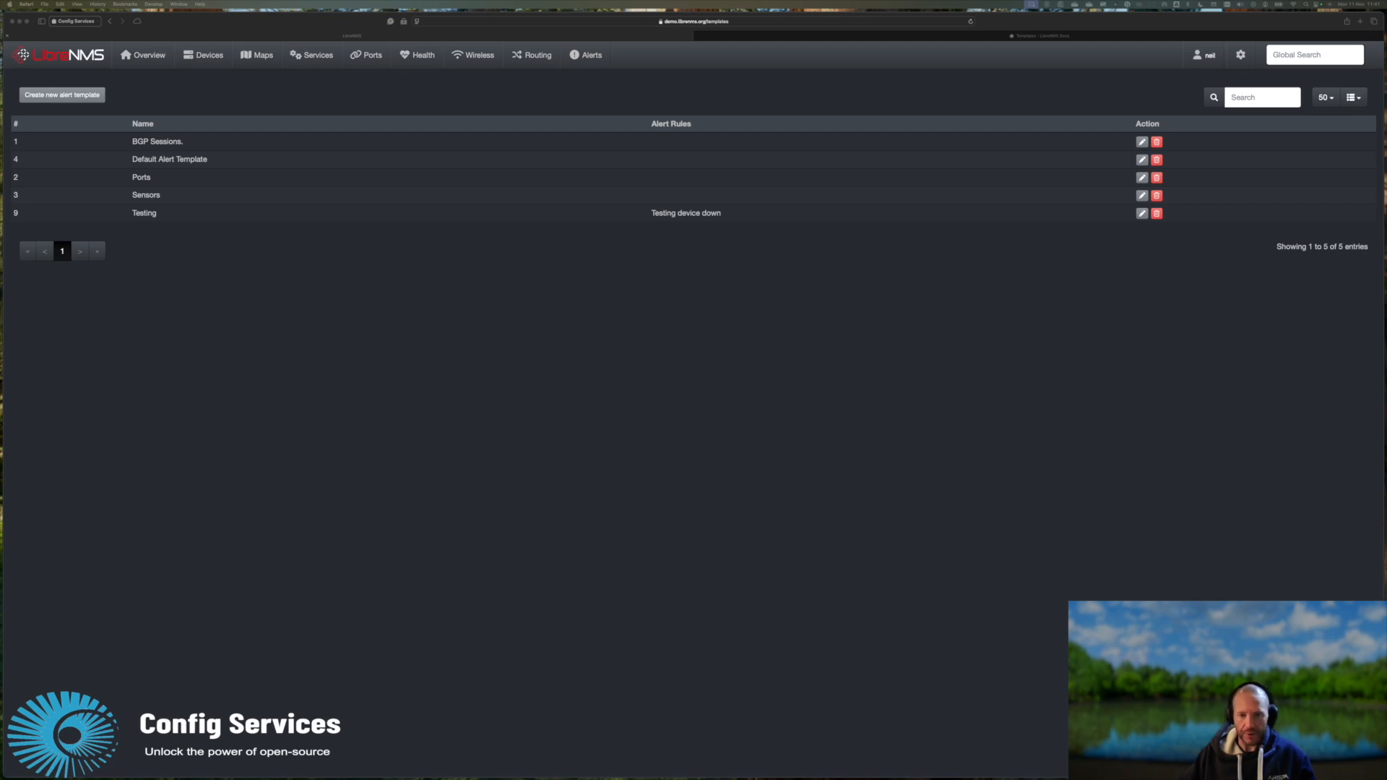
Step: Compare the earlier "Device is down" alerts with the newest ones in Discord's general channel and put its window away
drag(0, 271, 515, 244)
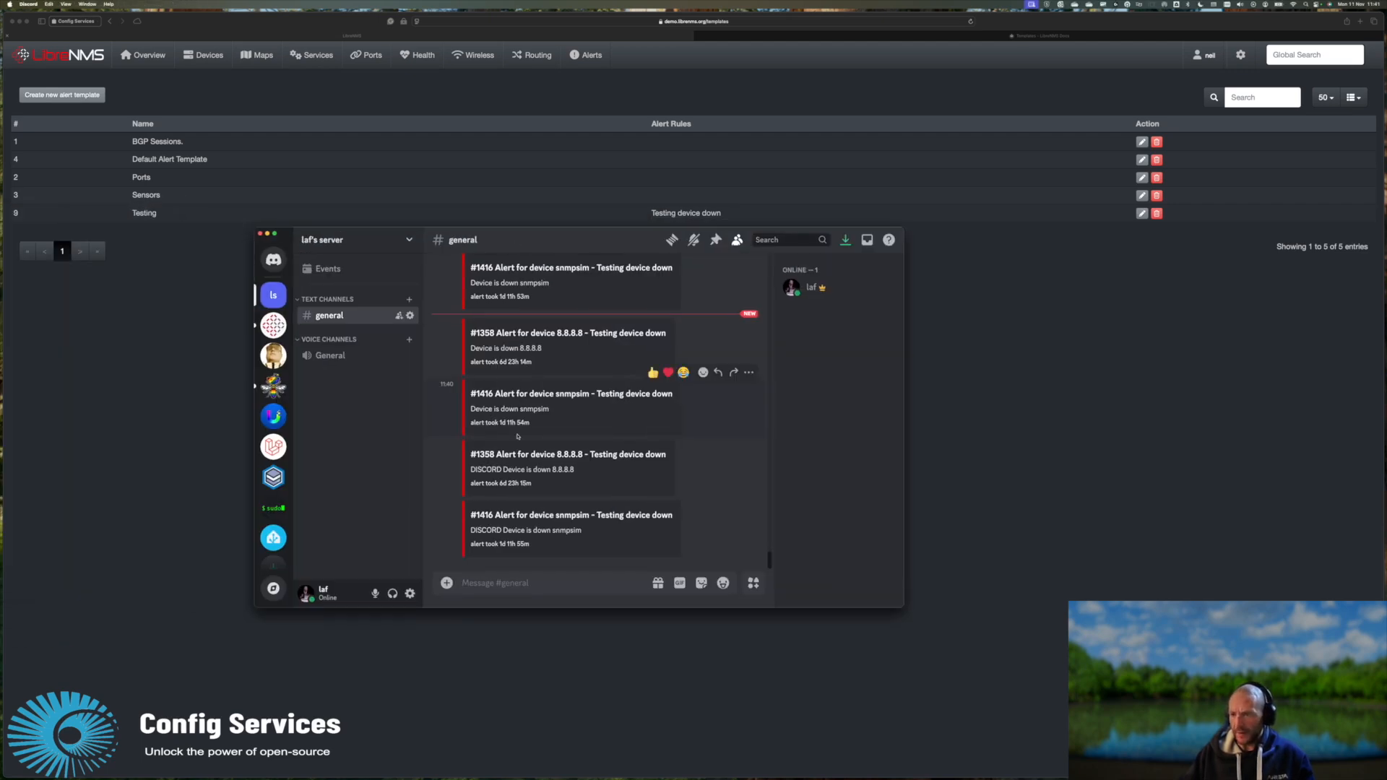
drag(474, 350, 558, 412)
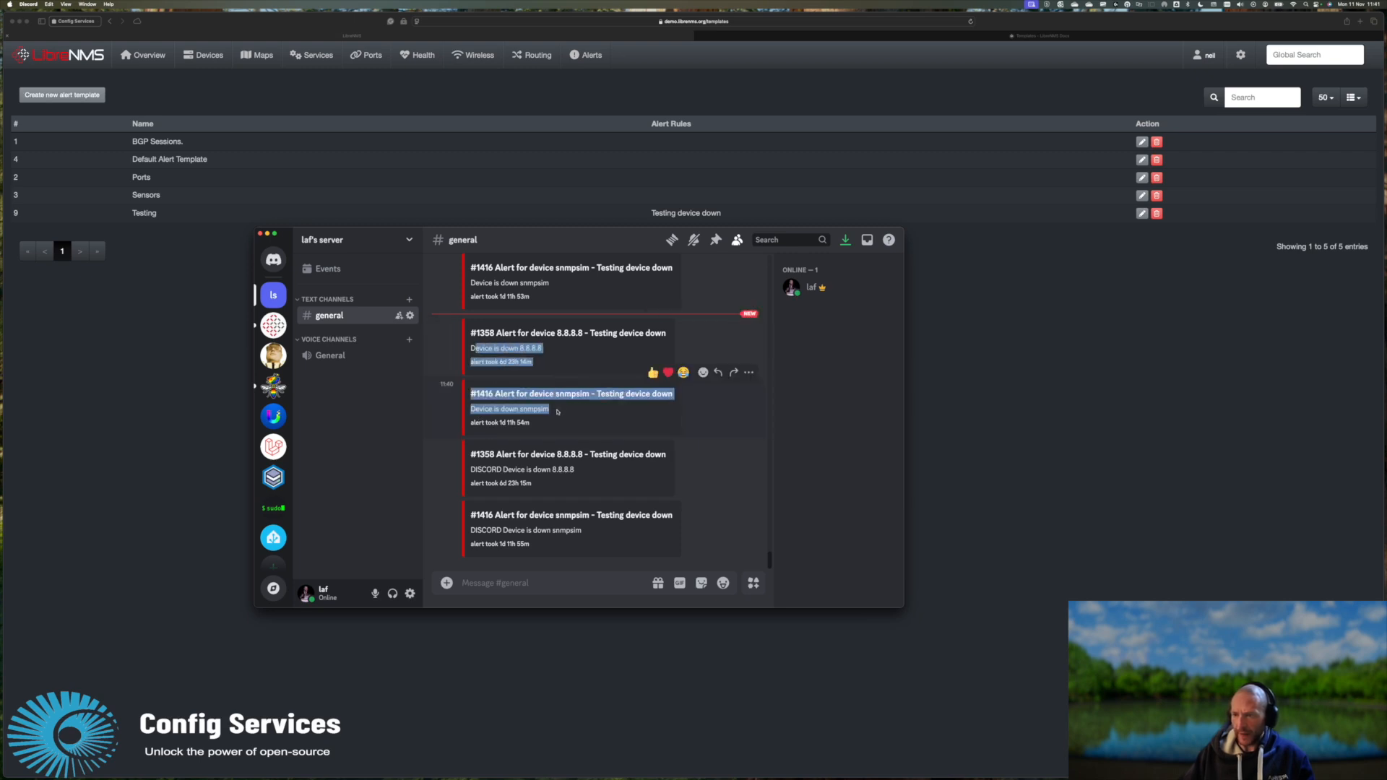
click(557, 412)
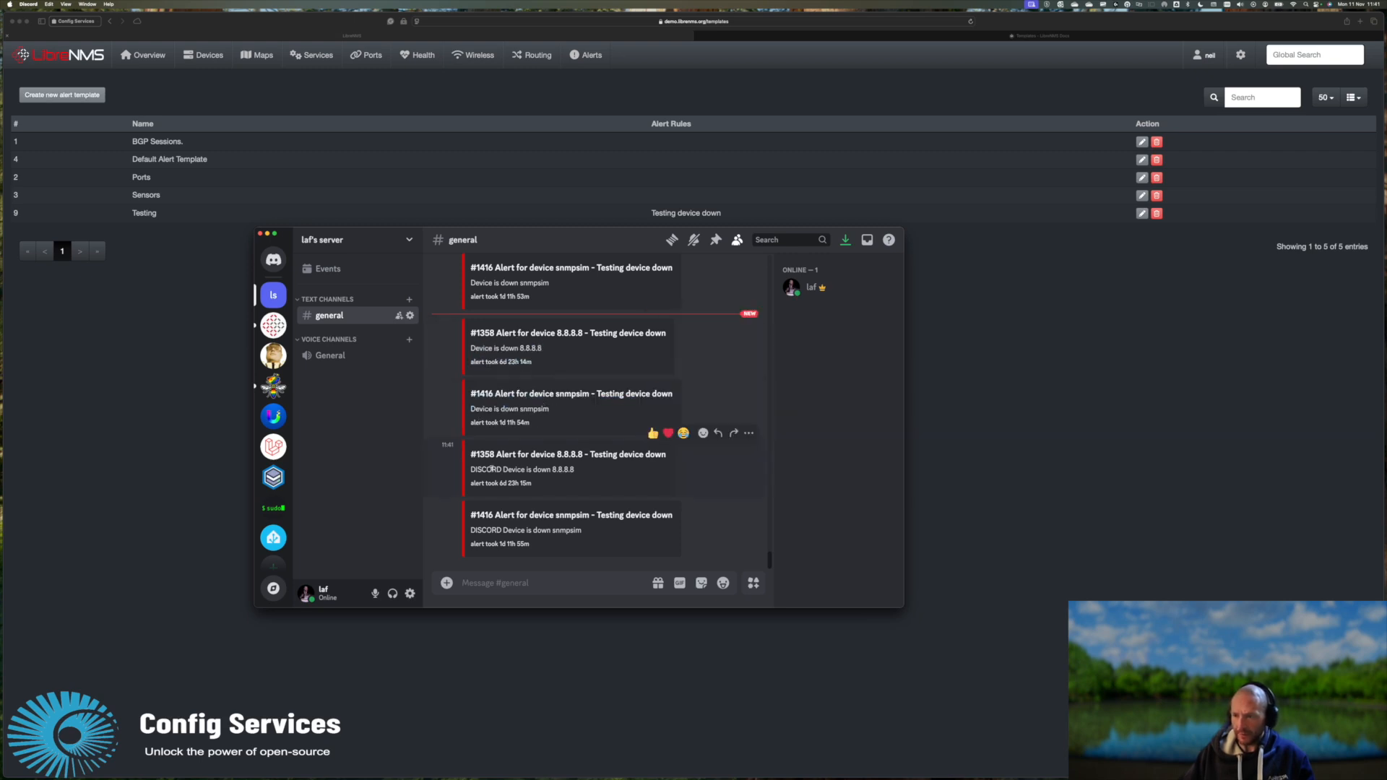
drag(471, 469, 582, 531)
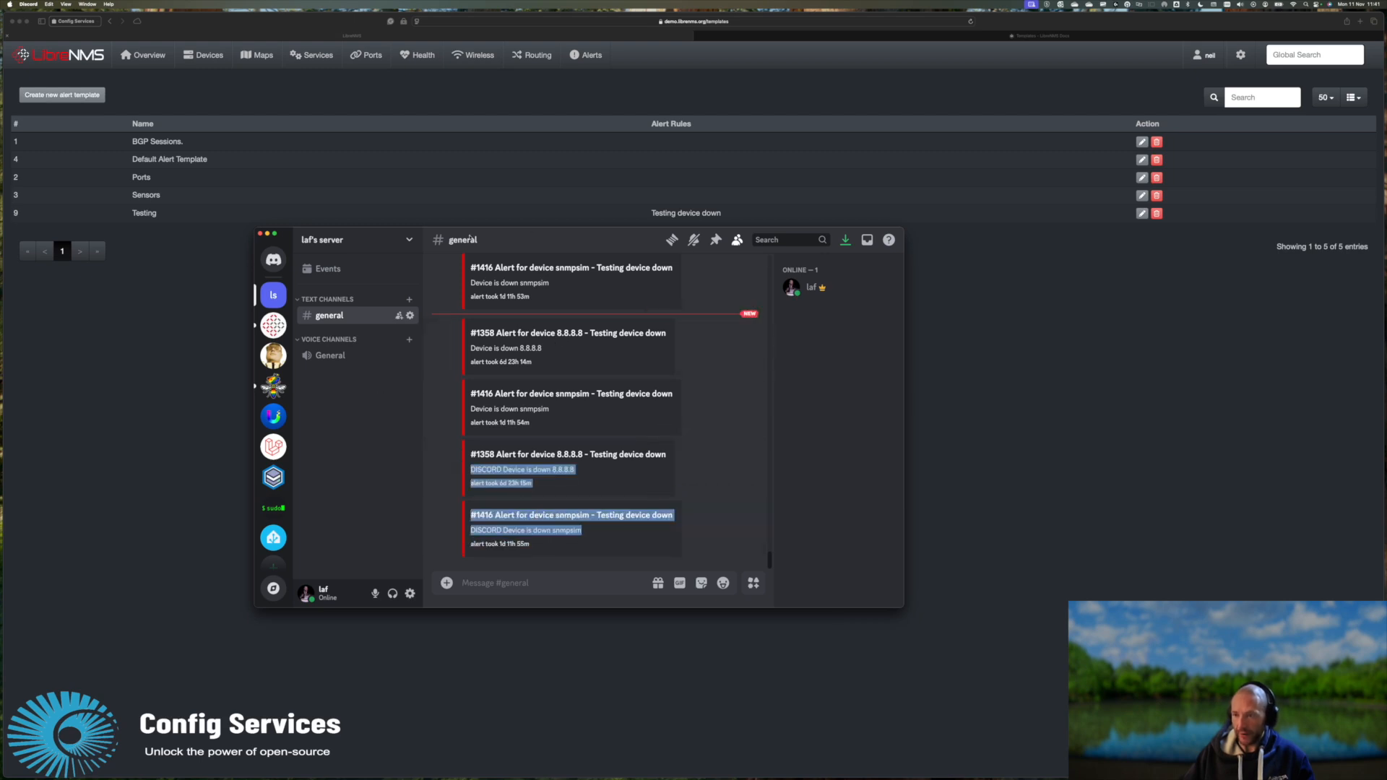
drag(519, 237, 0, 249)
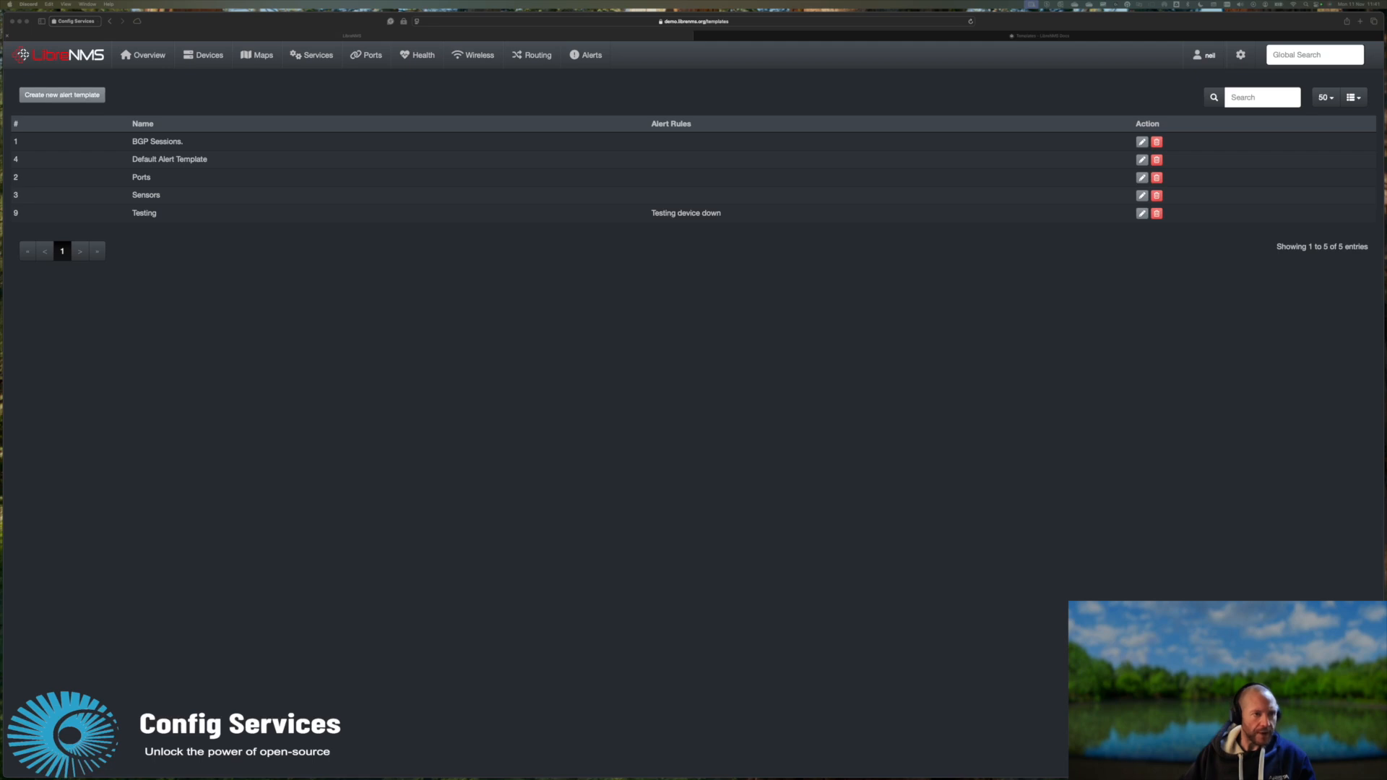
key(super+plus)
key(super+plus)
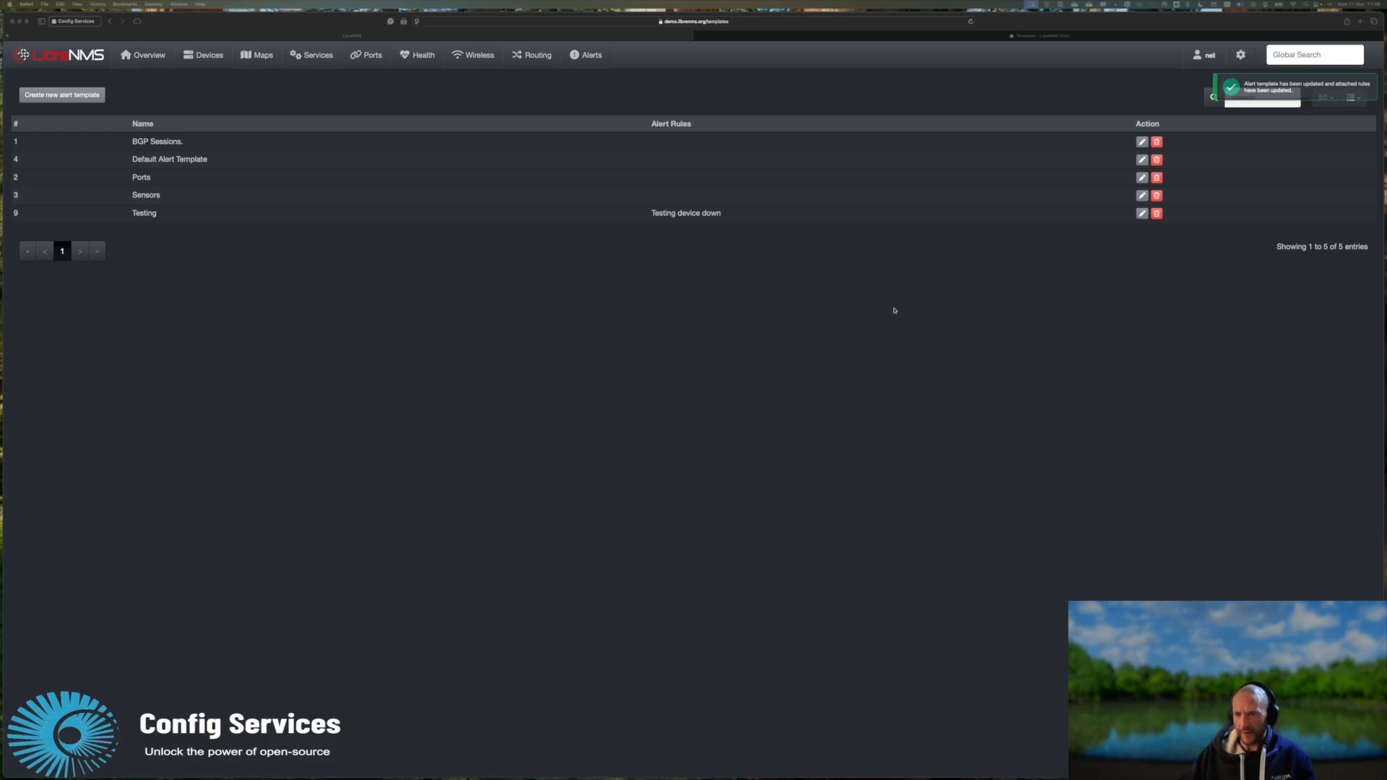
click(1144, 215)
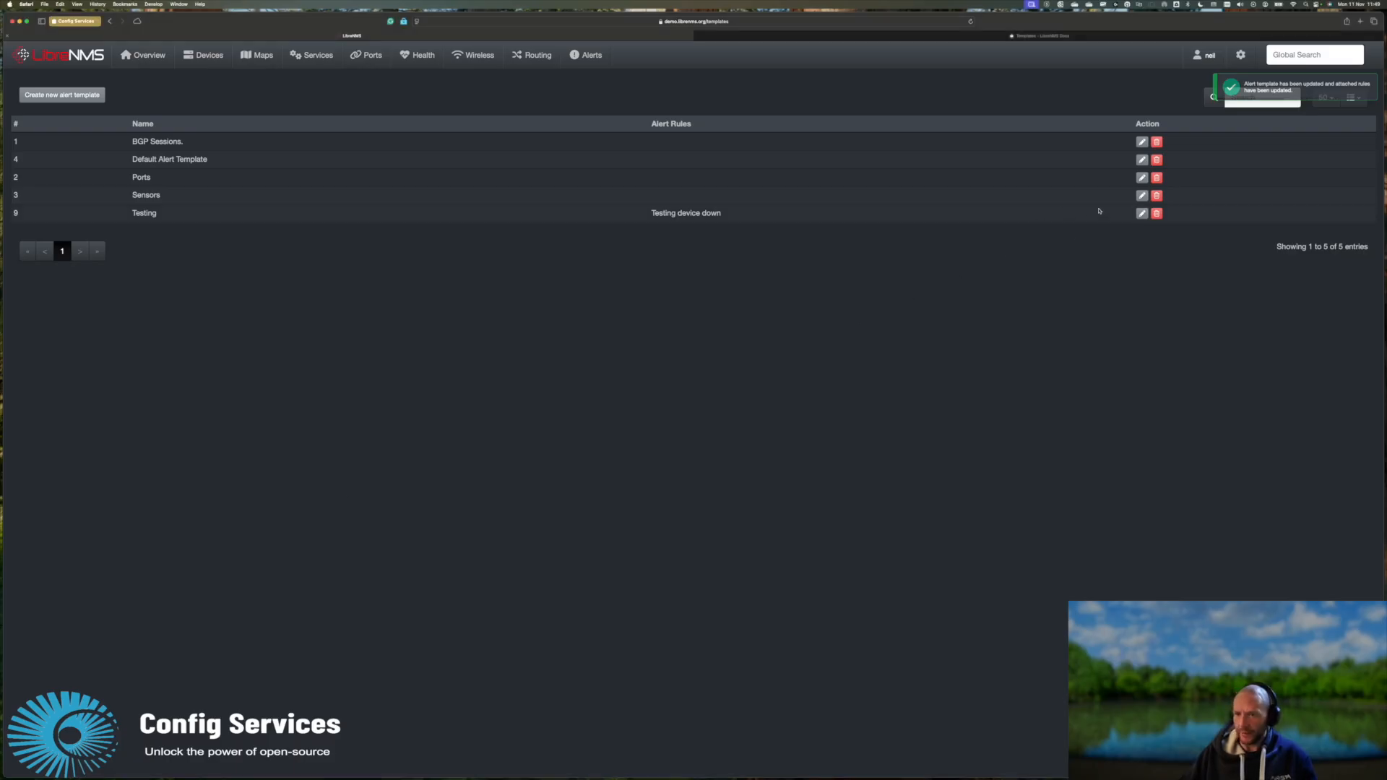
click(1141, 213)
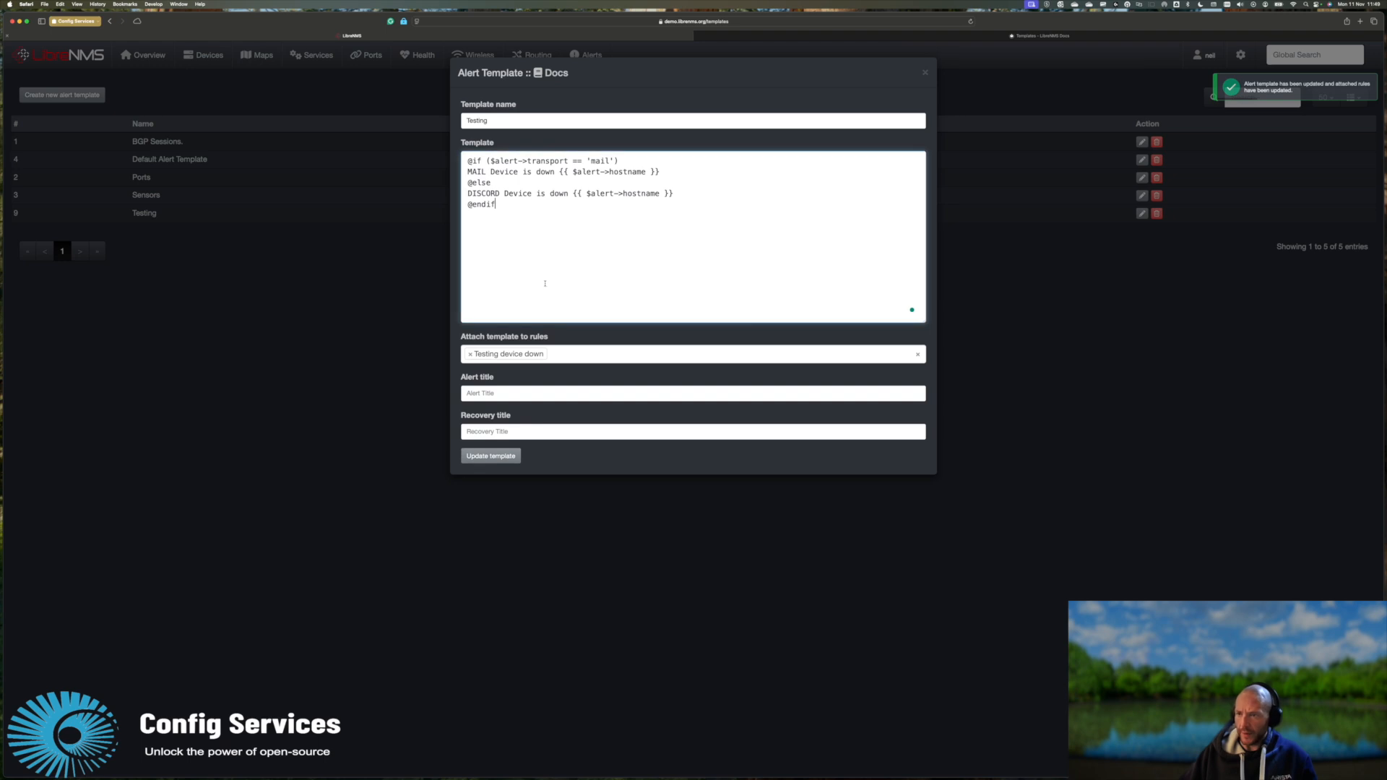
text(@signedGraphTag([     'device' => $alert->device_id,     'type' => 'device_availability',     'from' => time() - 43200,     'to' => time(),     'width' => 700,     'height' => 250 ]))
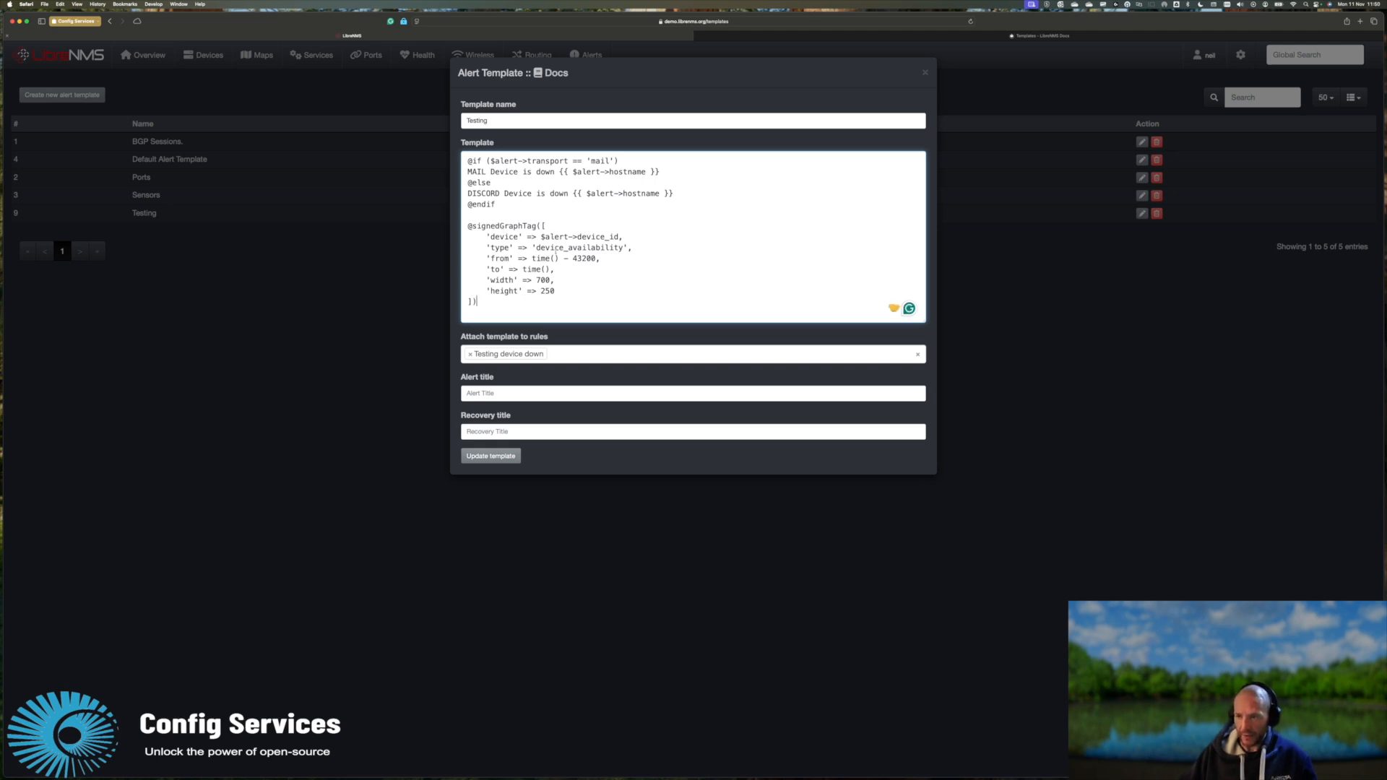
double_click(565, 248)
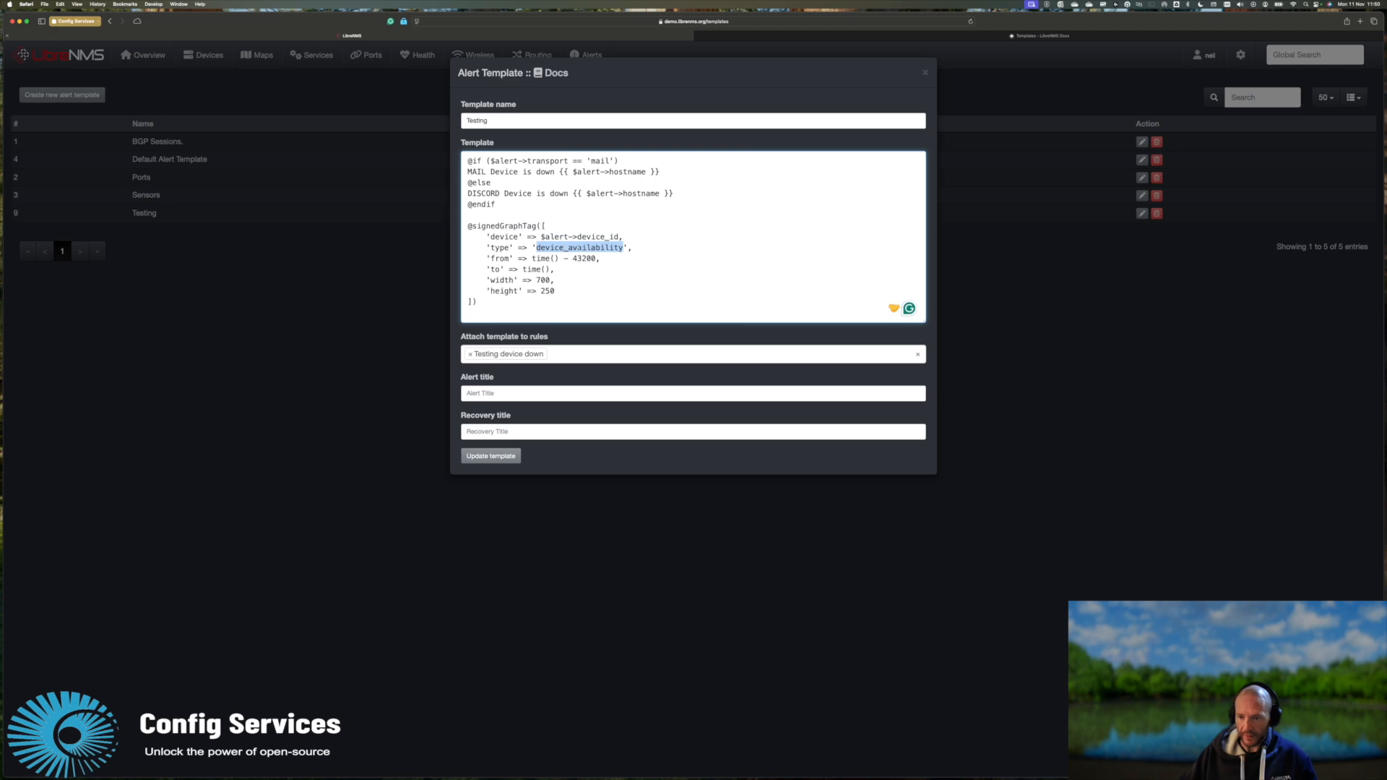
click(561, 280)
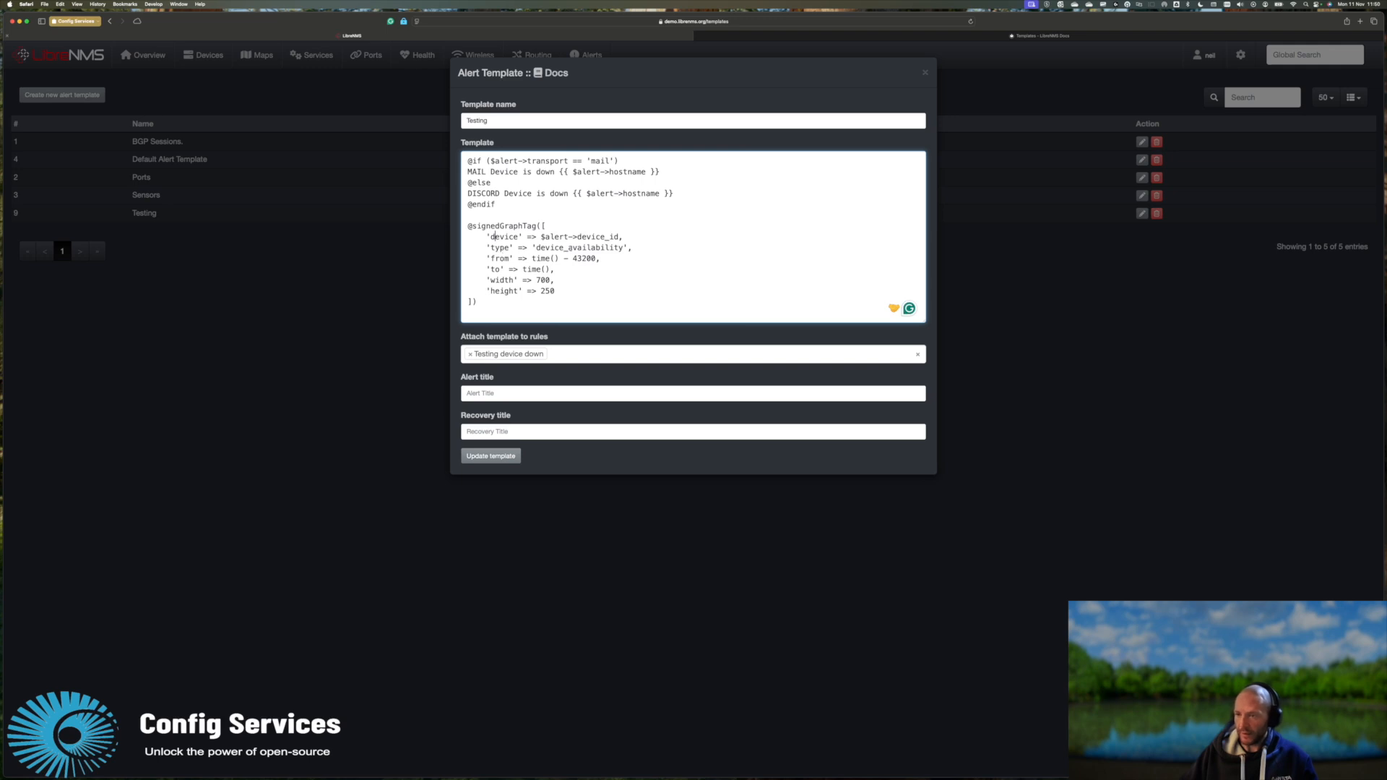
double_click(571, 247)
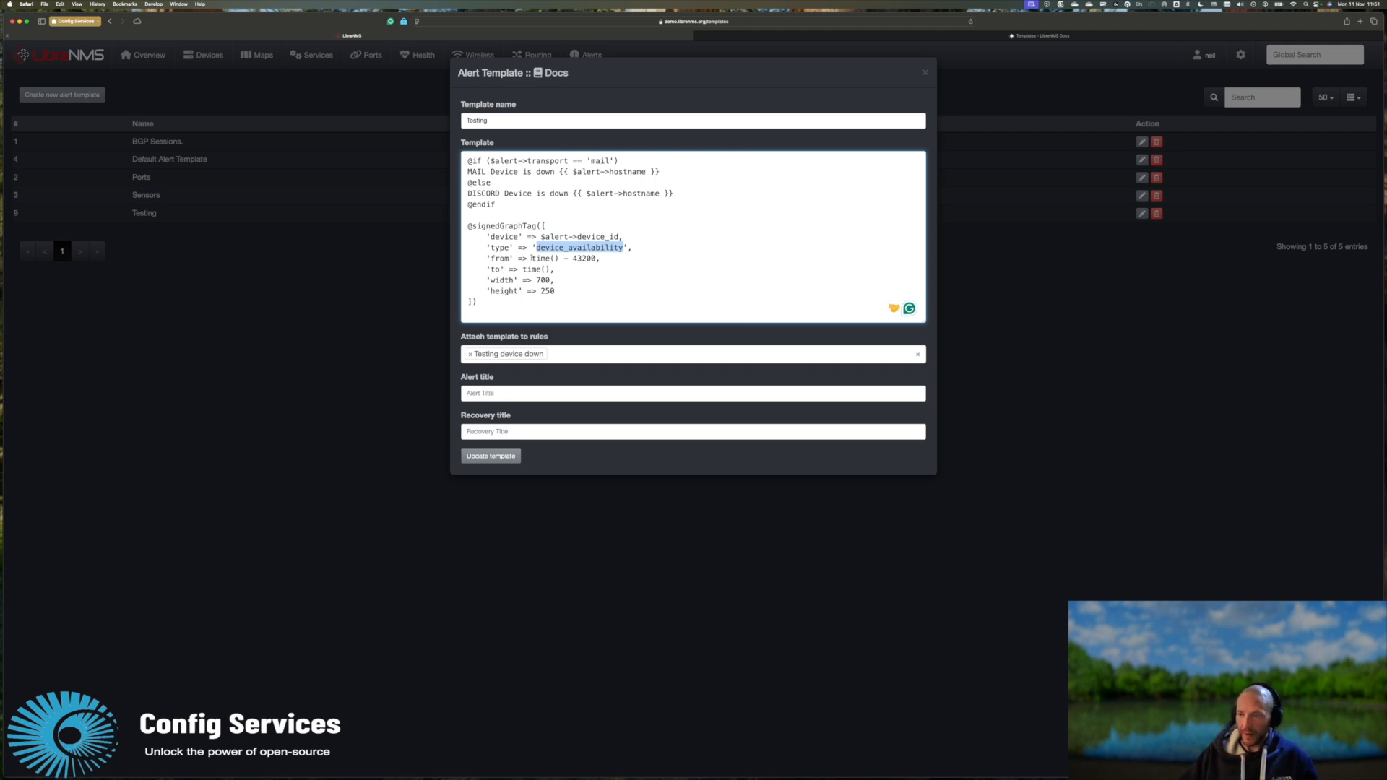
drag(533, 258, 561, 258)
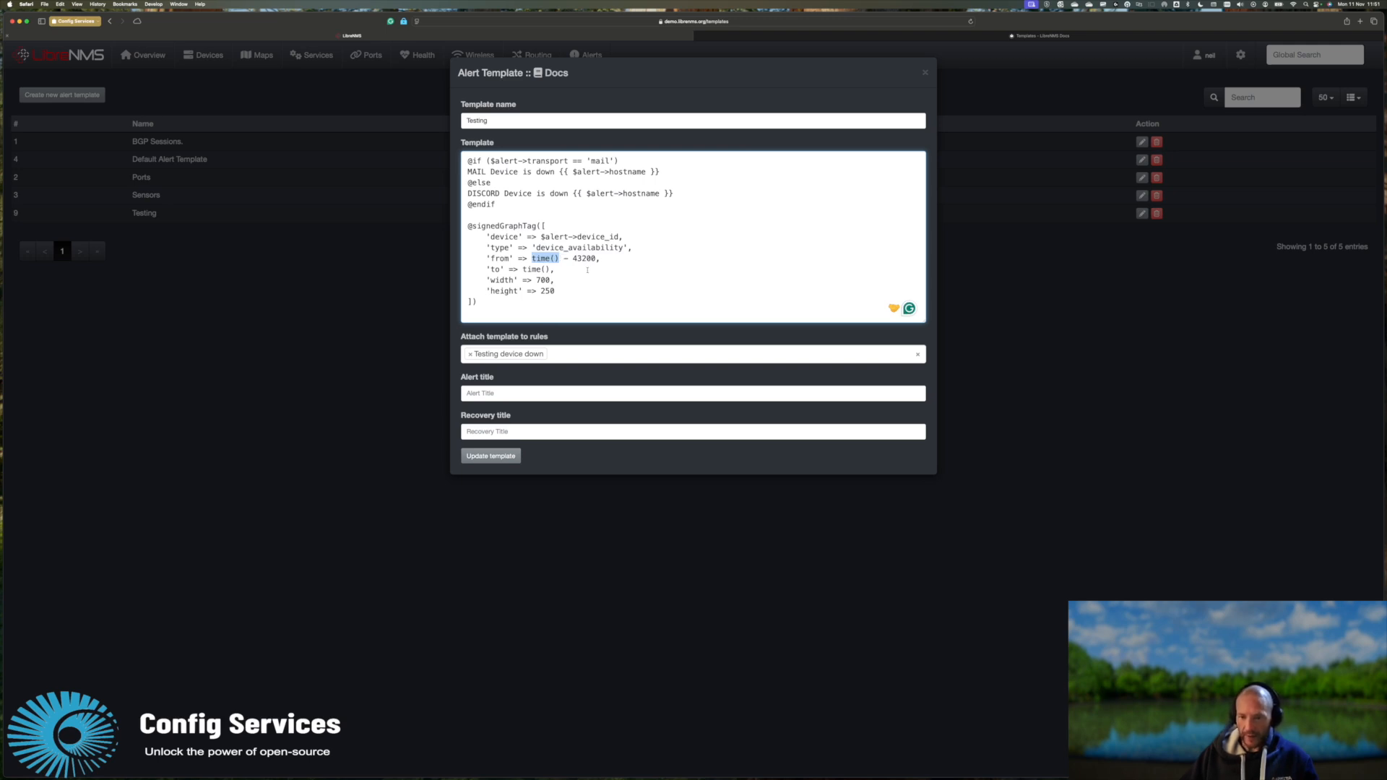
Step: Try 3600 as the offset and -3days as the whole value of the graph's 'from' setting, undoing each change
double_click(583, 258)
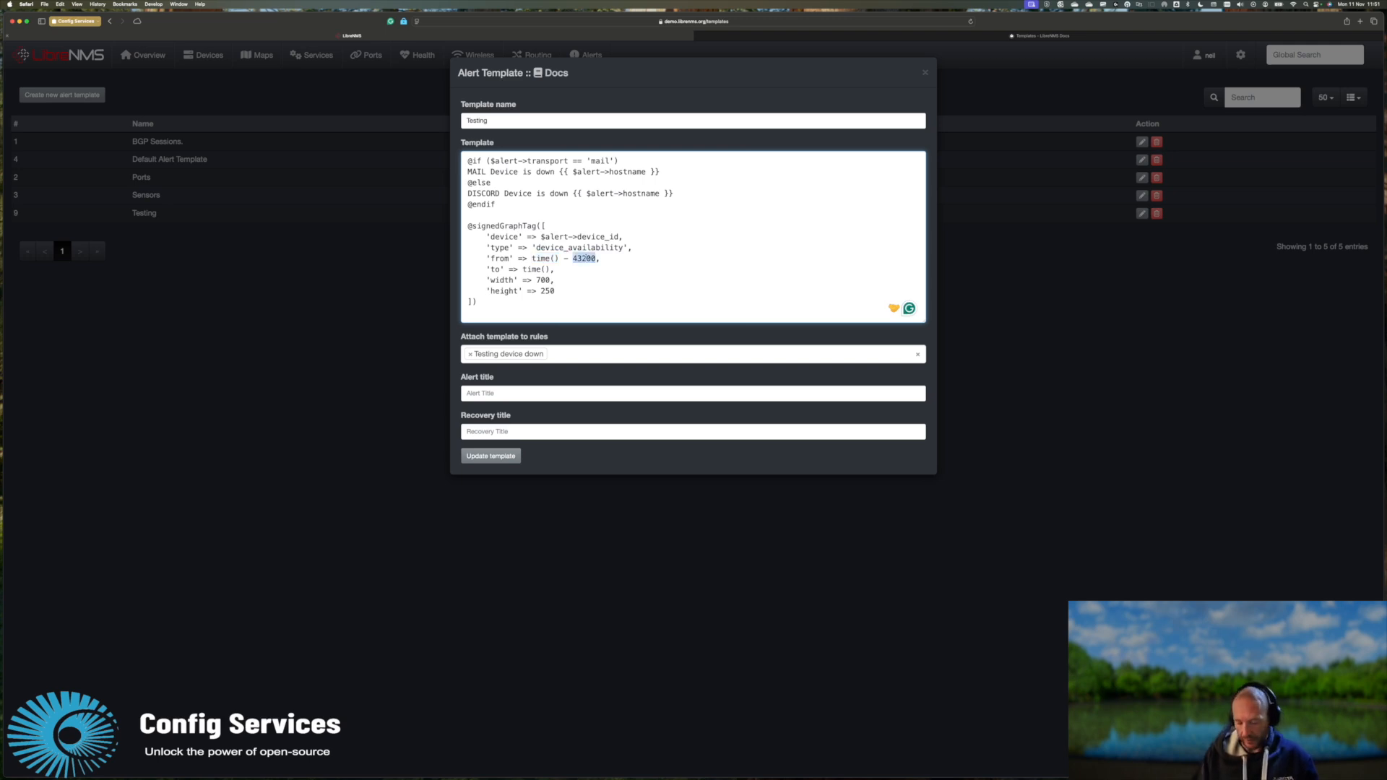
text(3600)
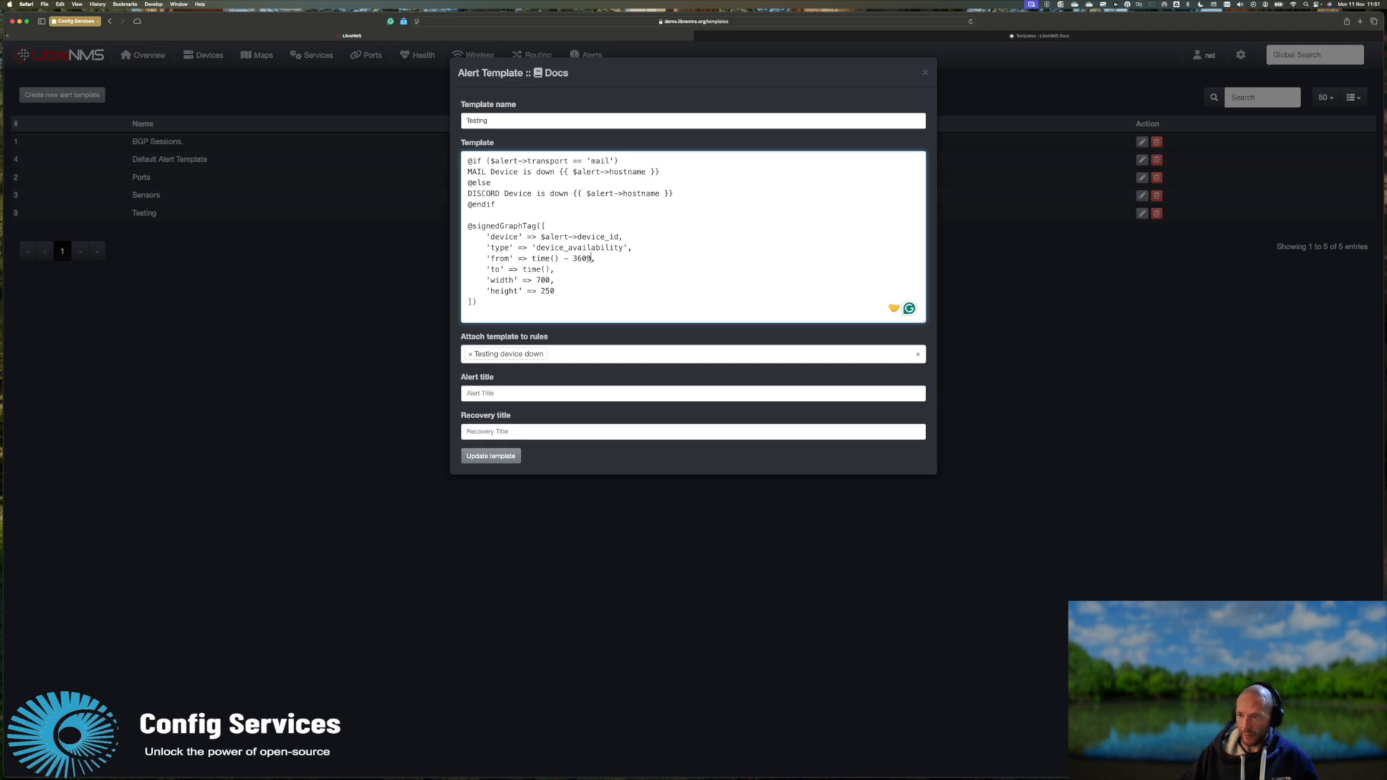
key(super+z)
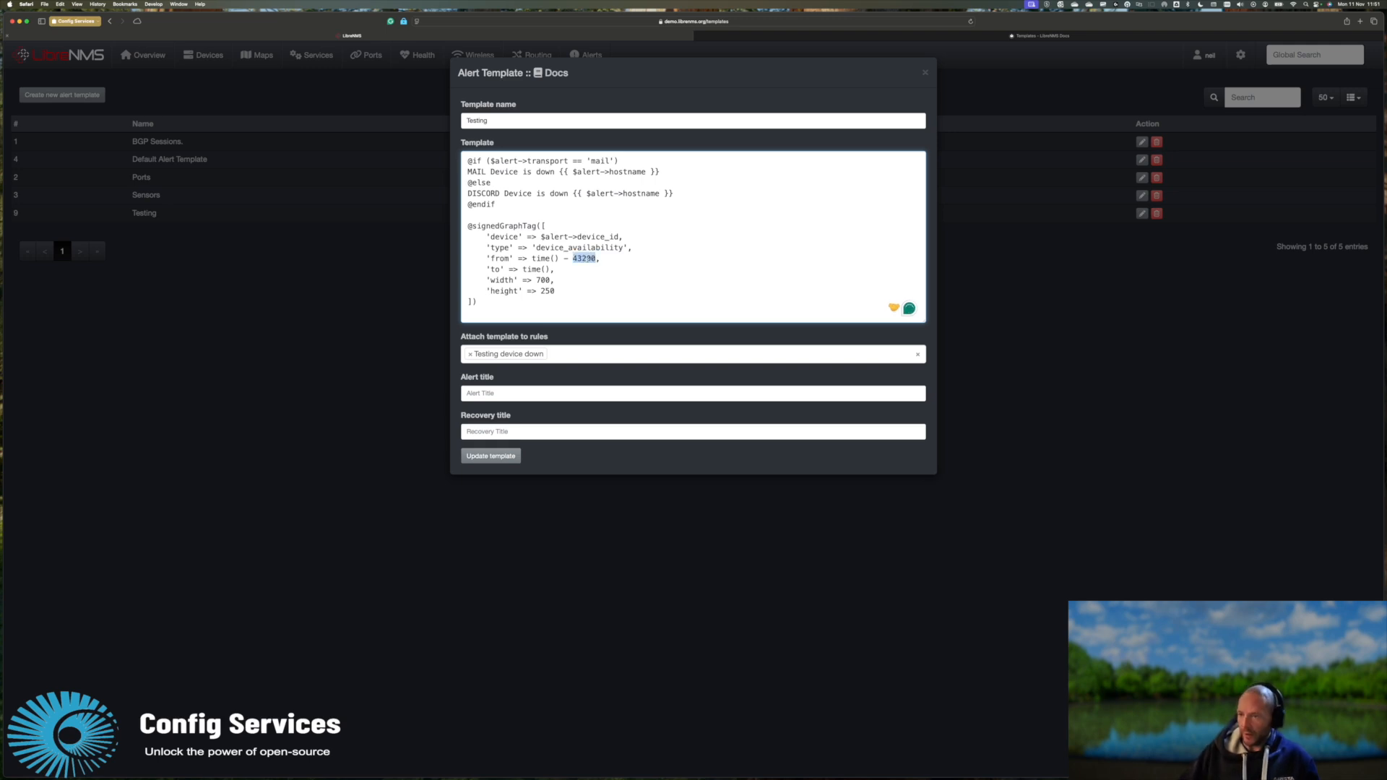
click(532, 258)
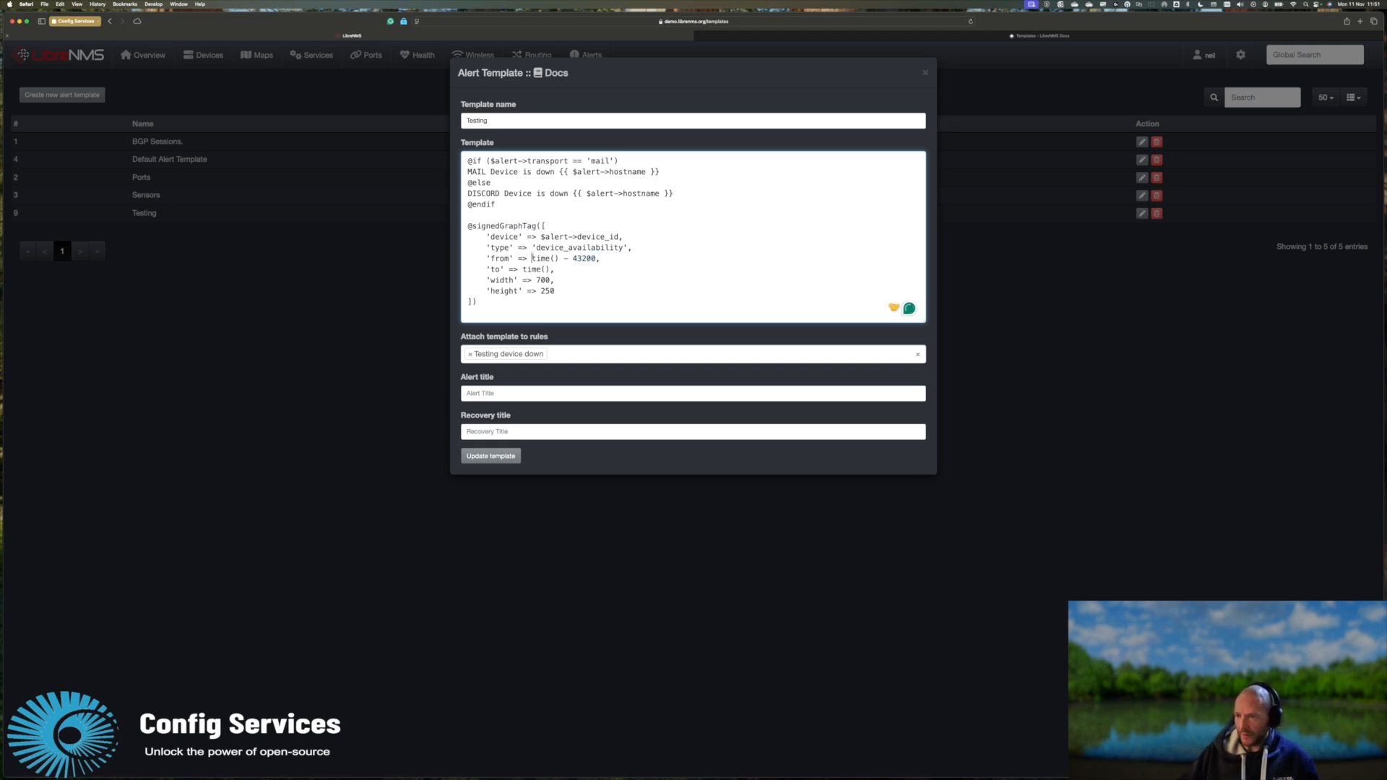
shift+click(597, 257)
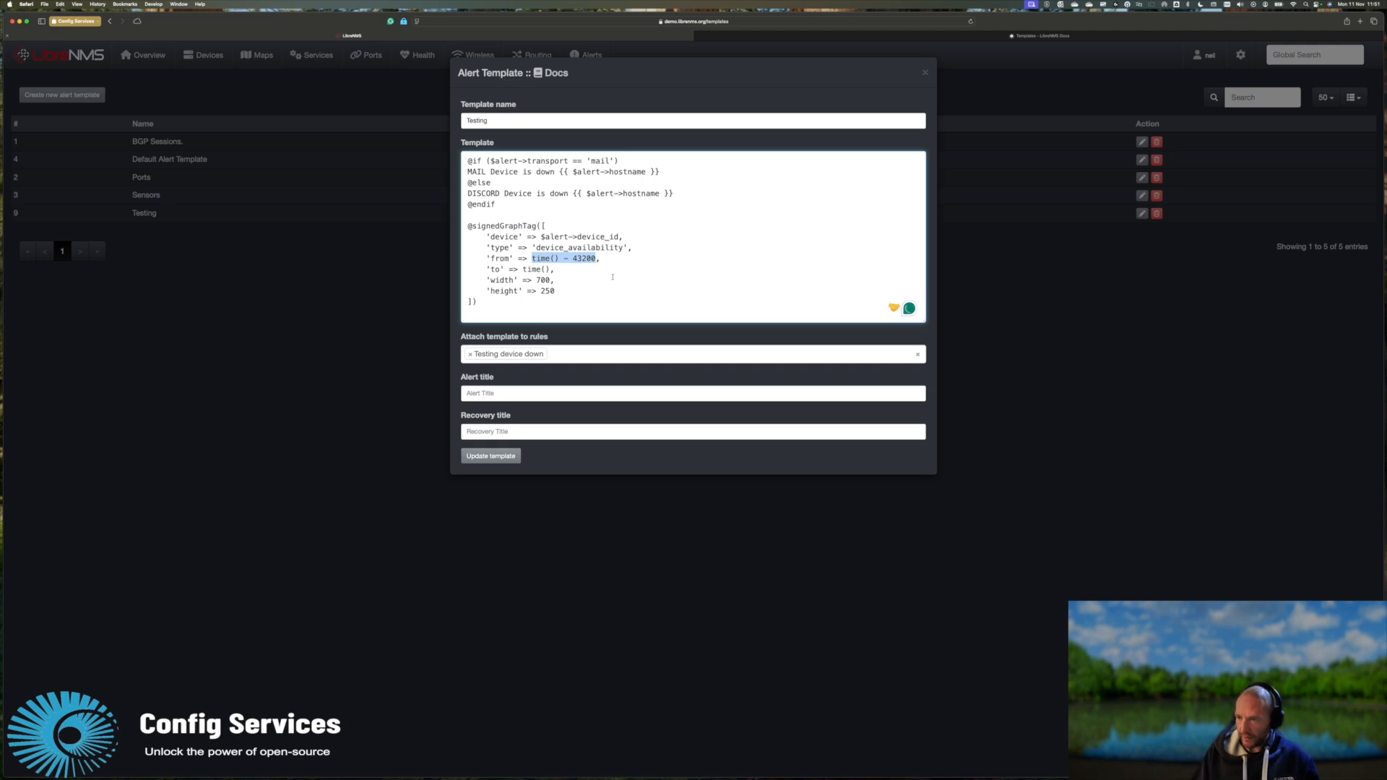
text(-3days)
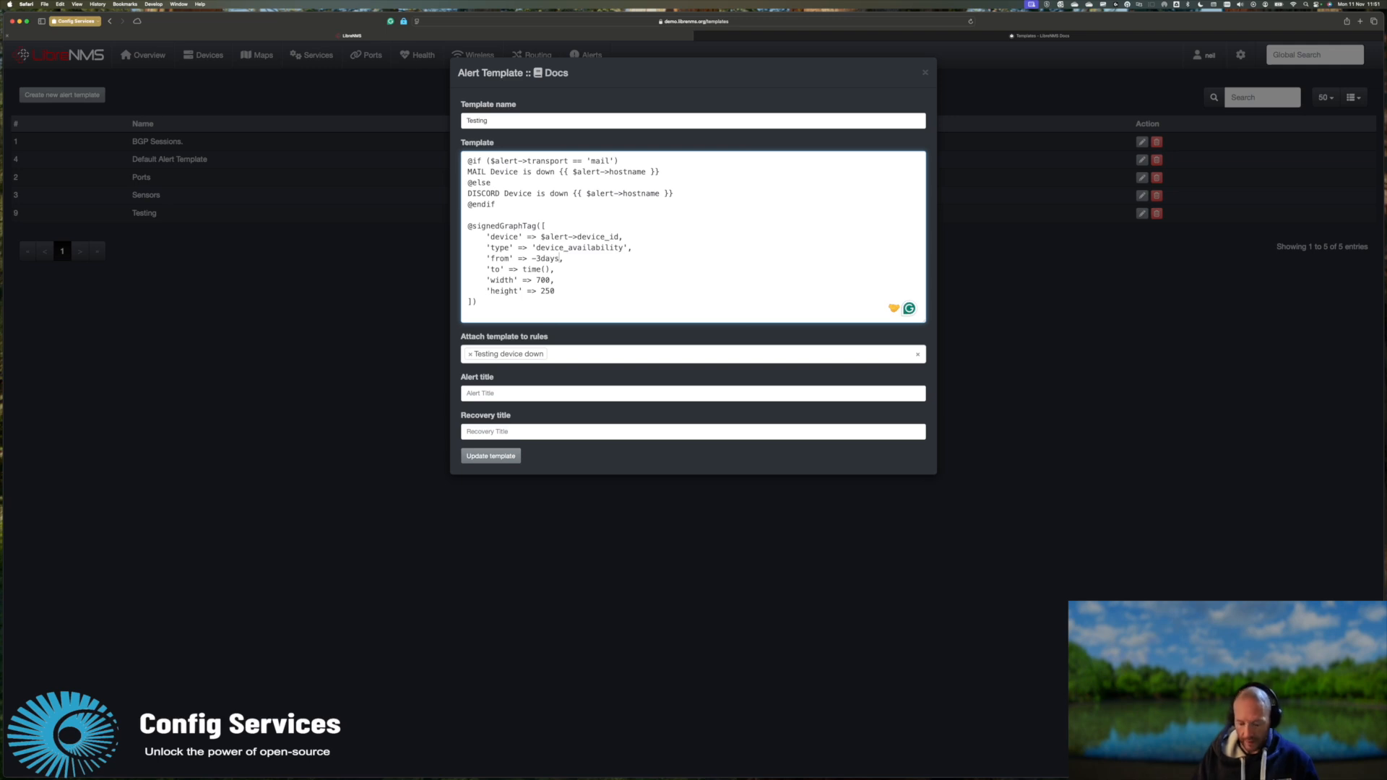
key(super+z)
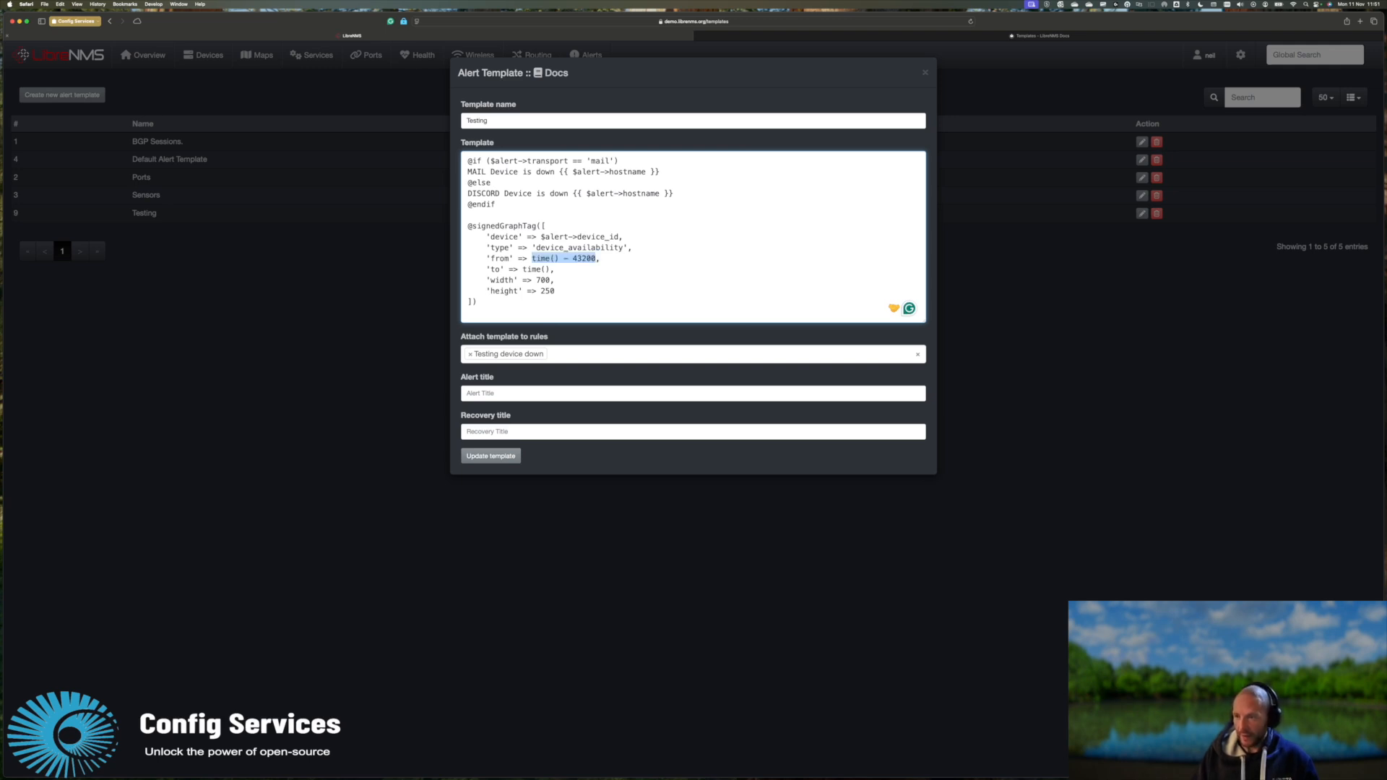
Step: Update the Testing template, check the graph in the alert email for device snmpsim and close the email
key(Down)
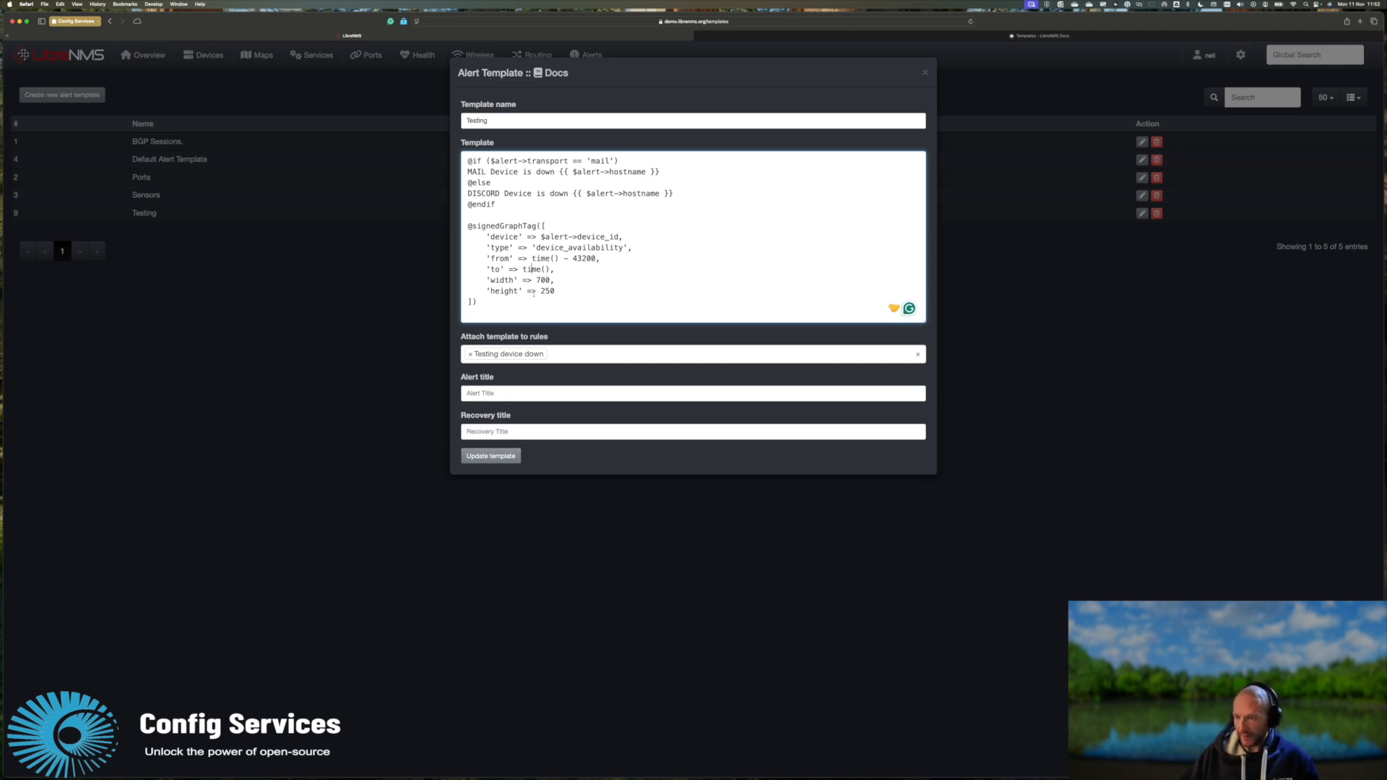
click(496, 456)
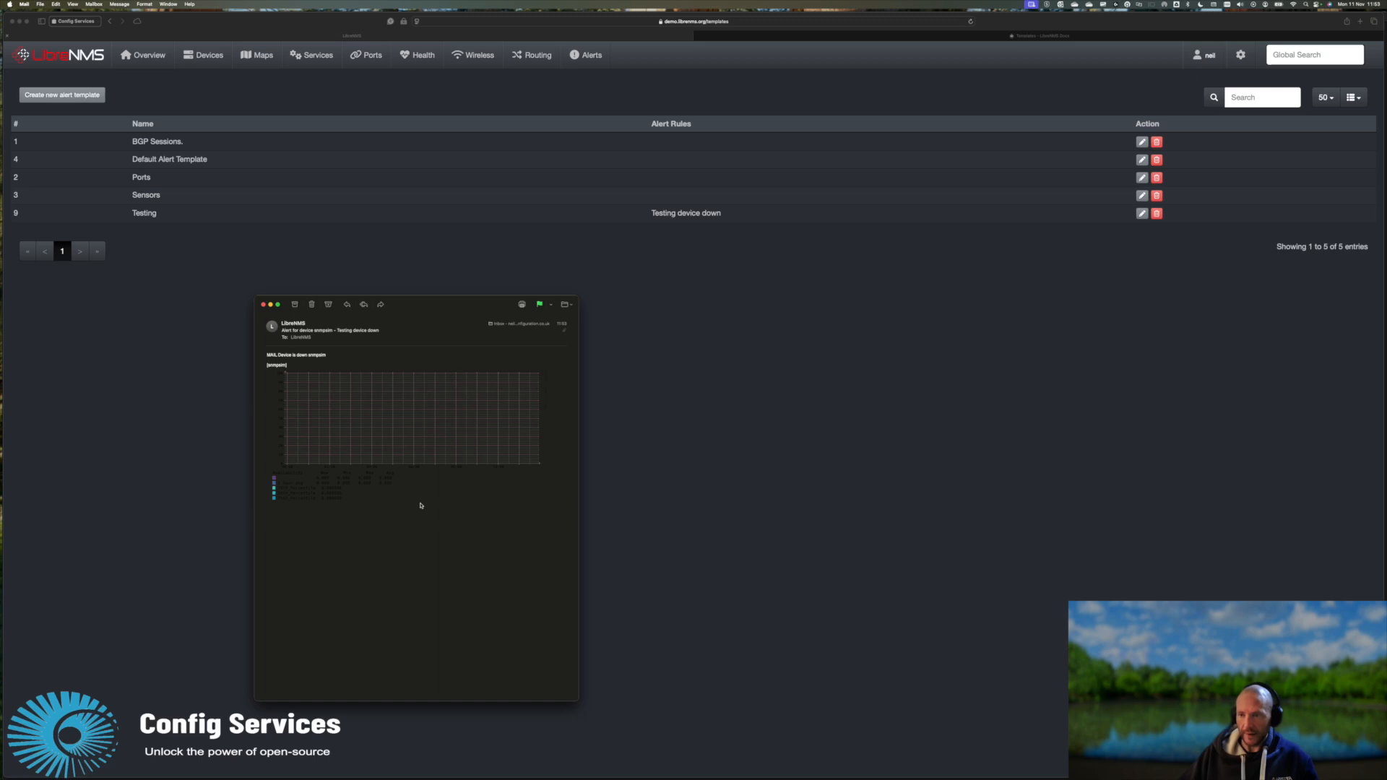
key(super+w)
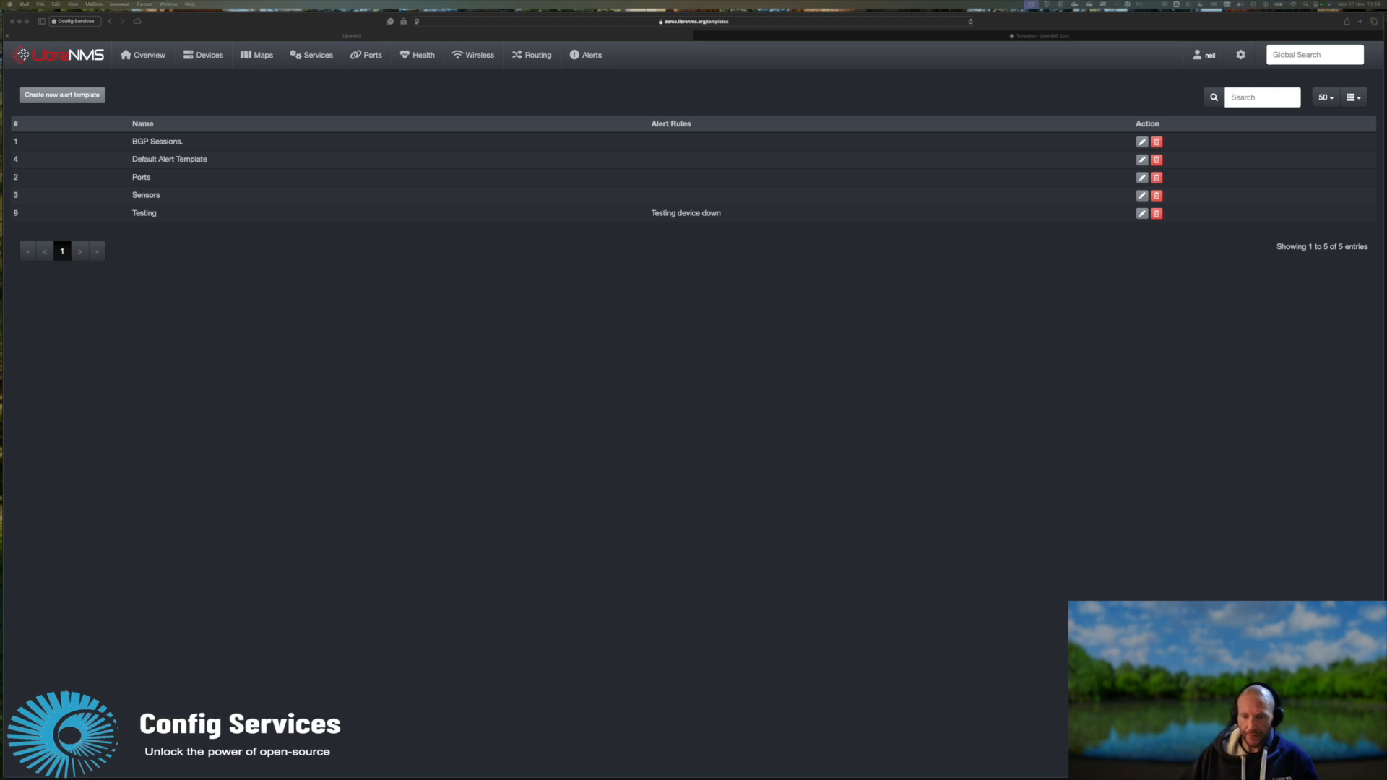
key(super+Tab)
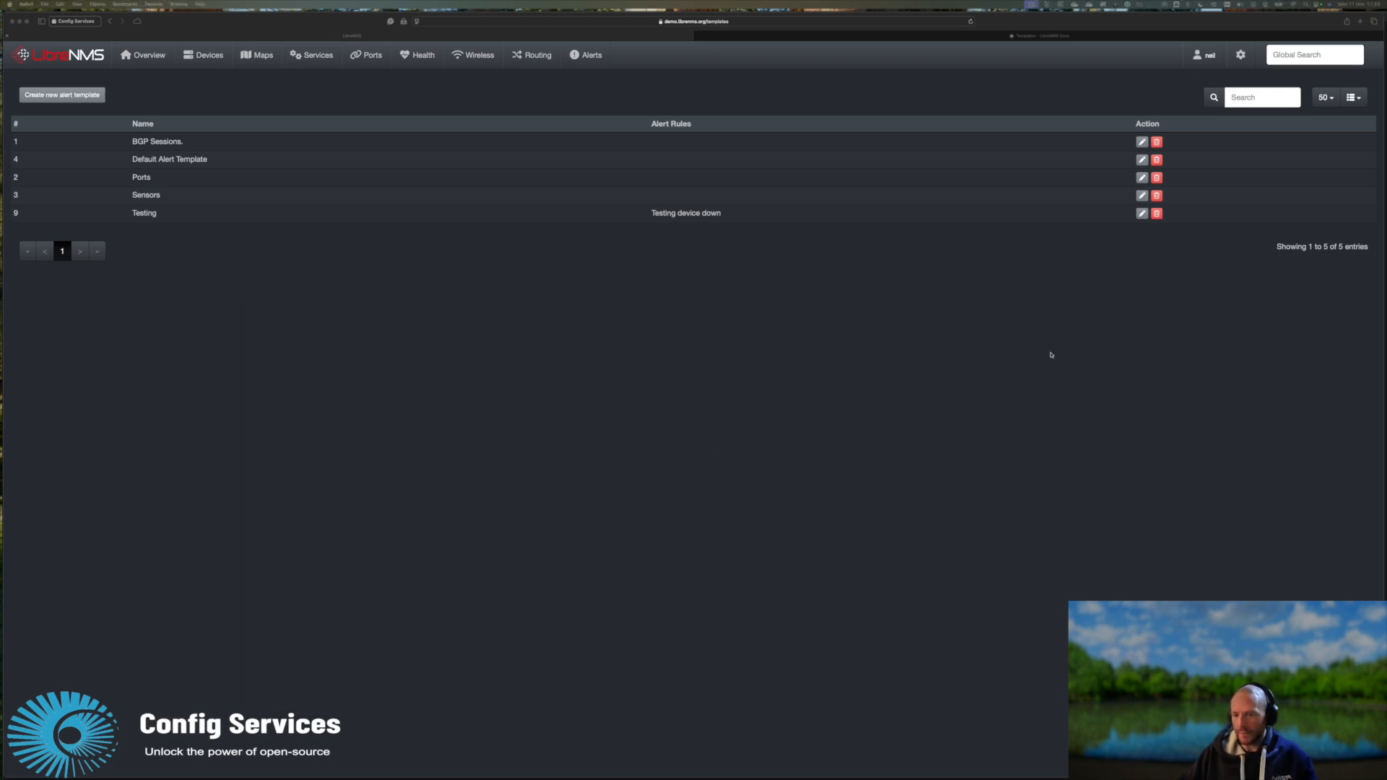
click(1142, 213)
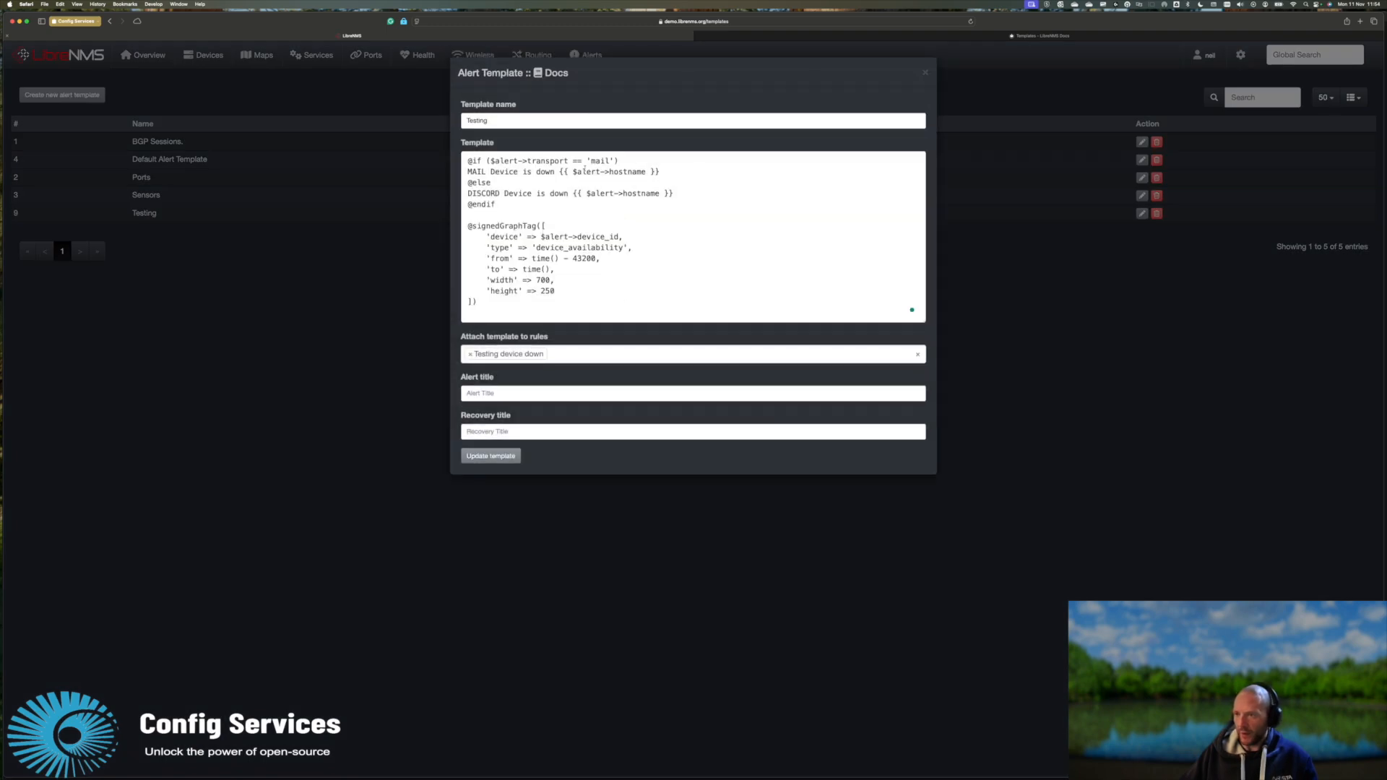
click(506, 205)
key(Return)
key(Return)
text(OS: )
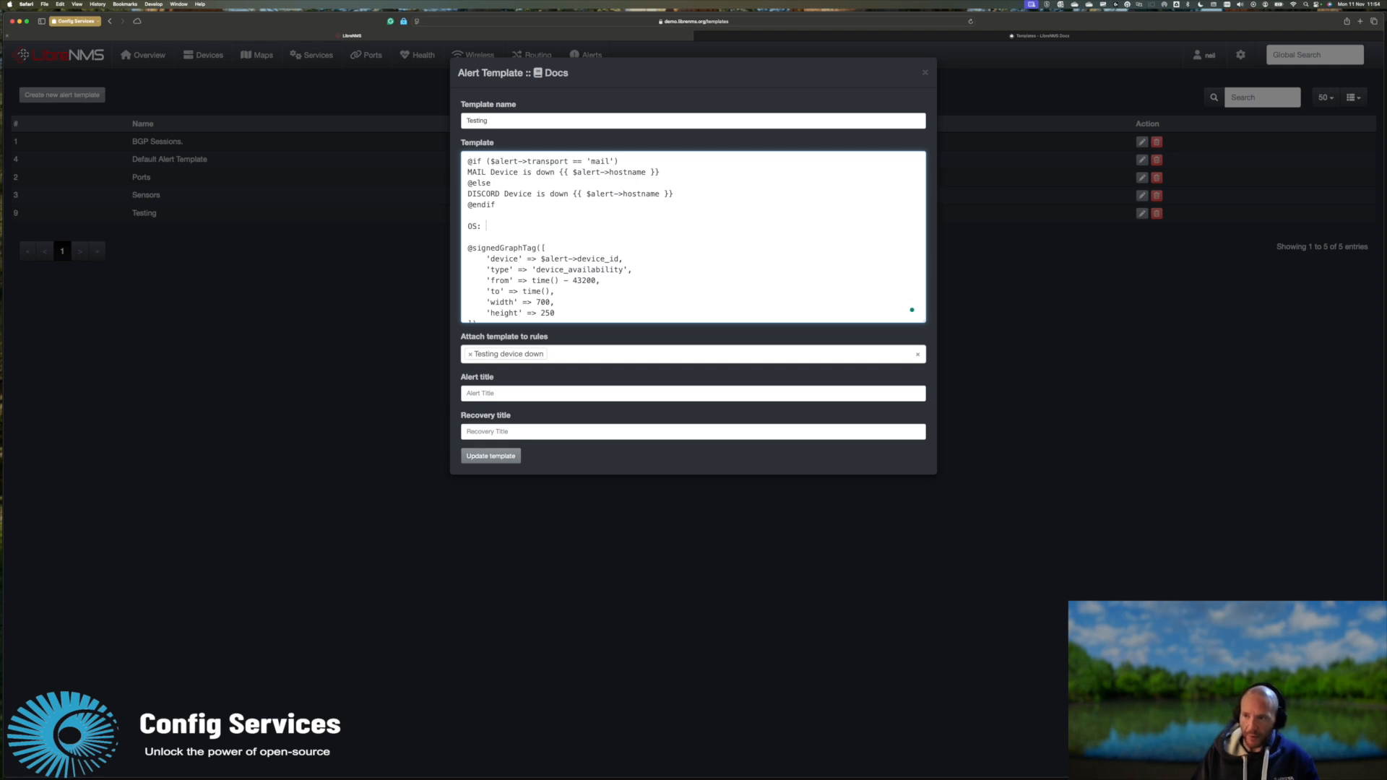
text({{ $alert->os)
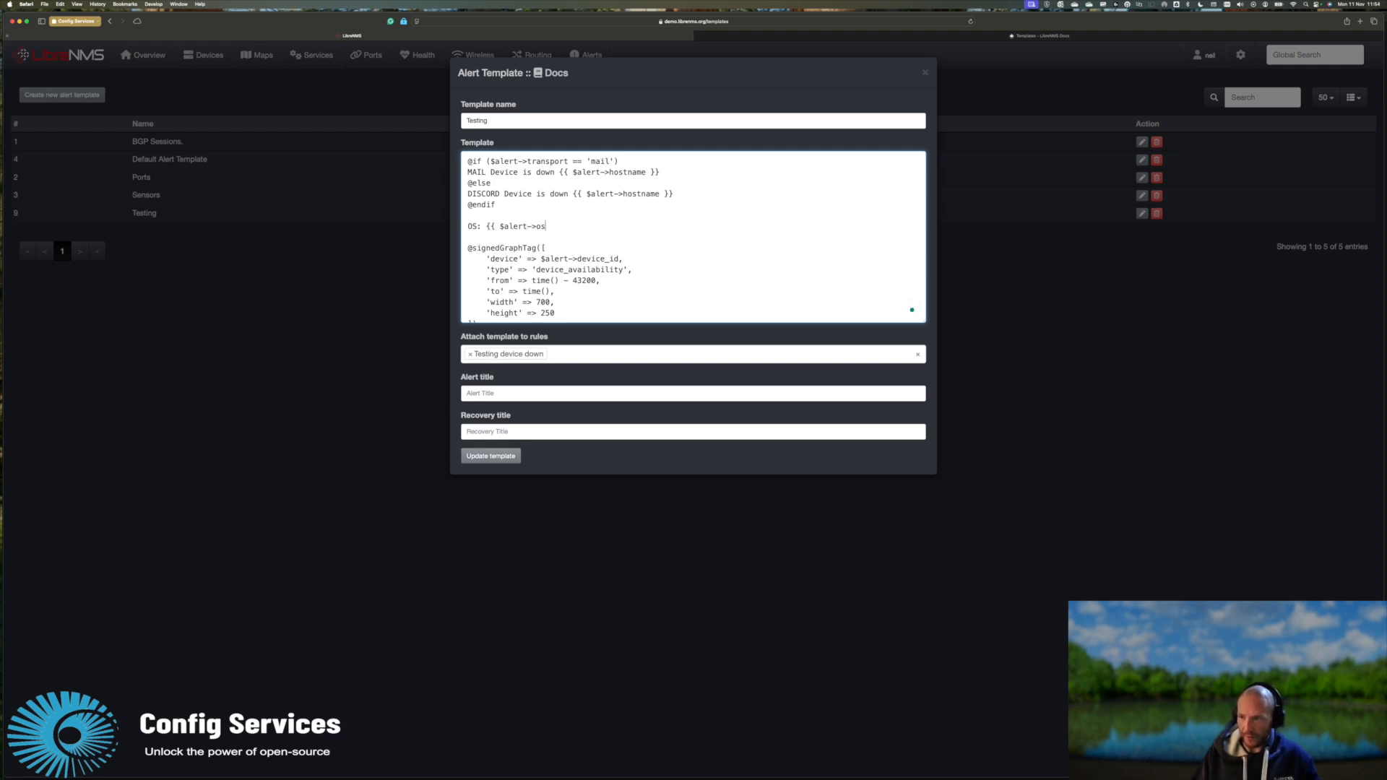
text( }})
key(Return)
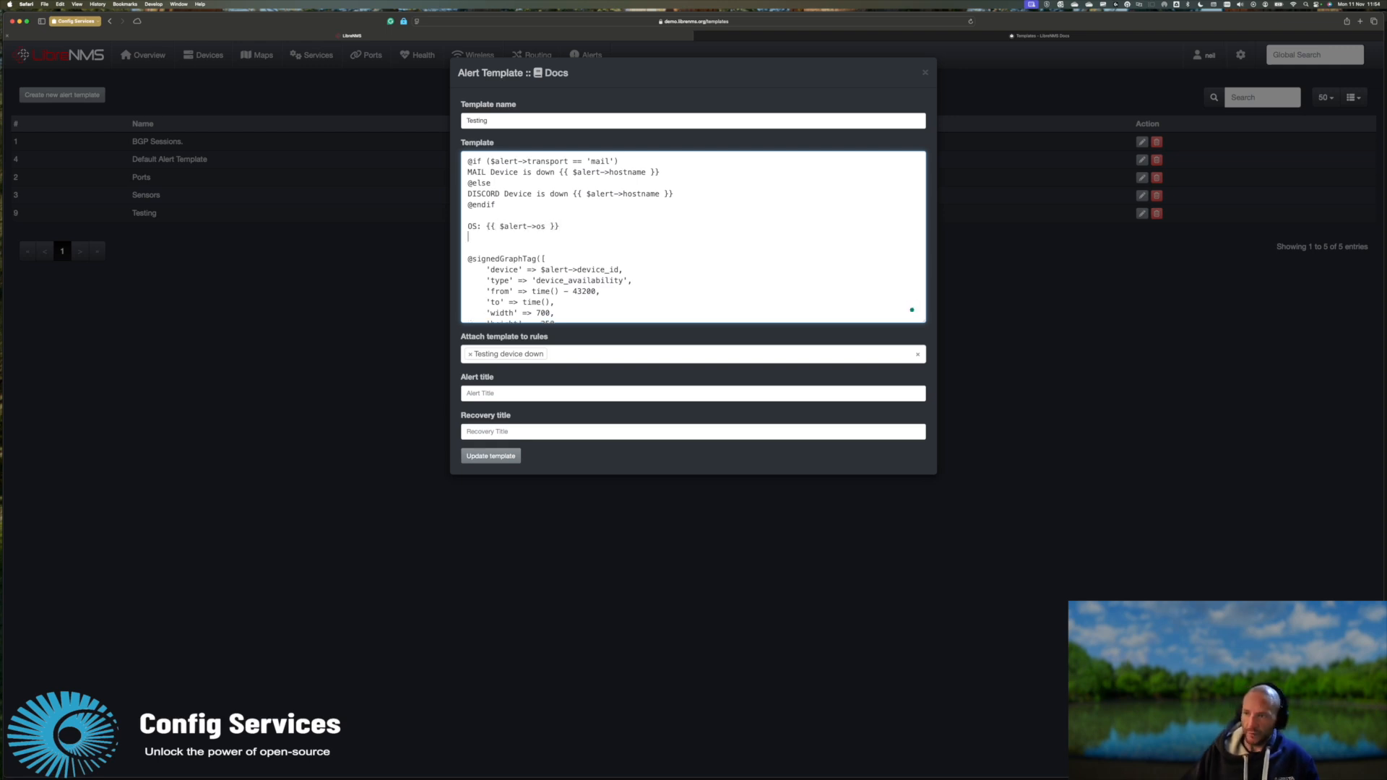
Step: Review the list of available alert placeholders in the Syntax section of the Templates documentation
click(864, 36)
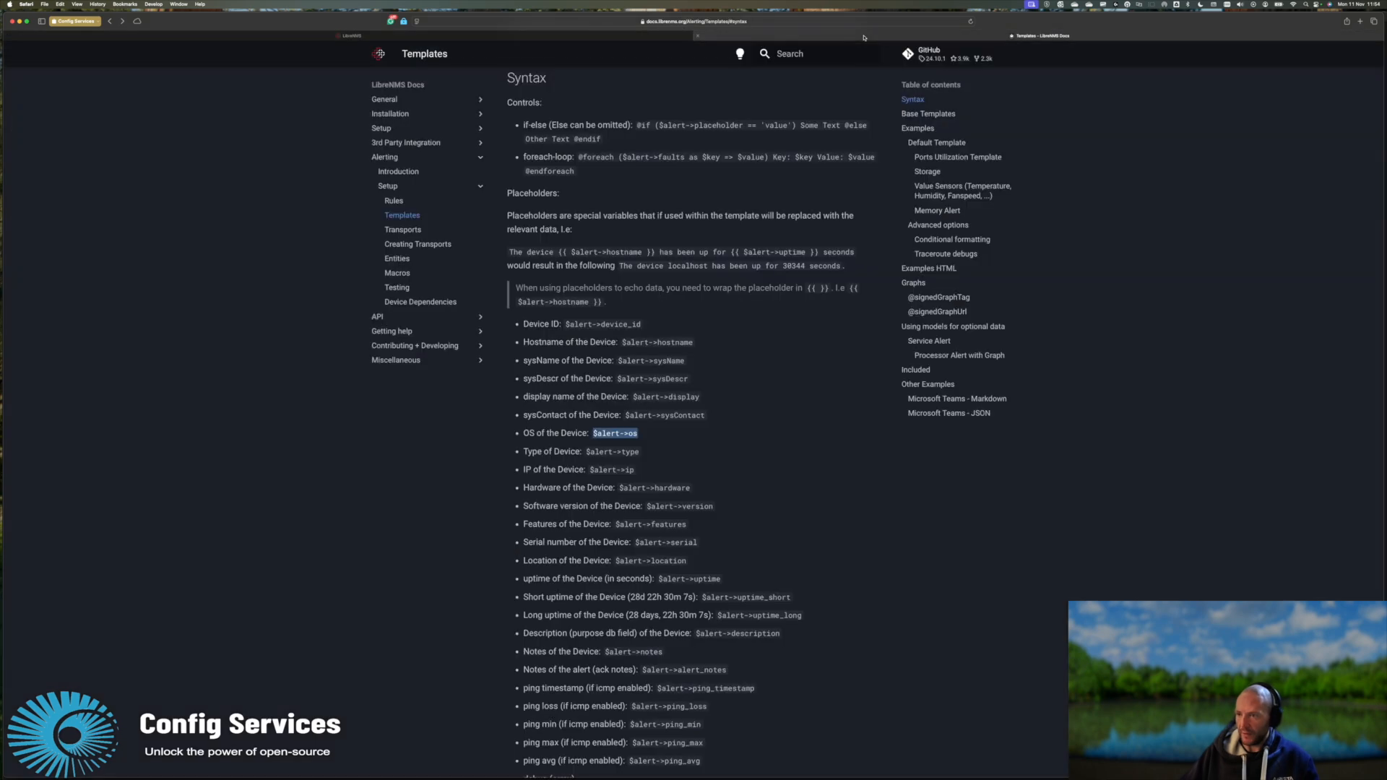
scroll(675, 412, down, 5)
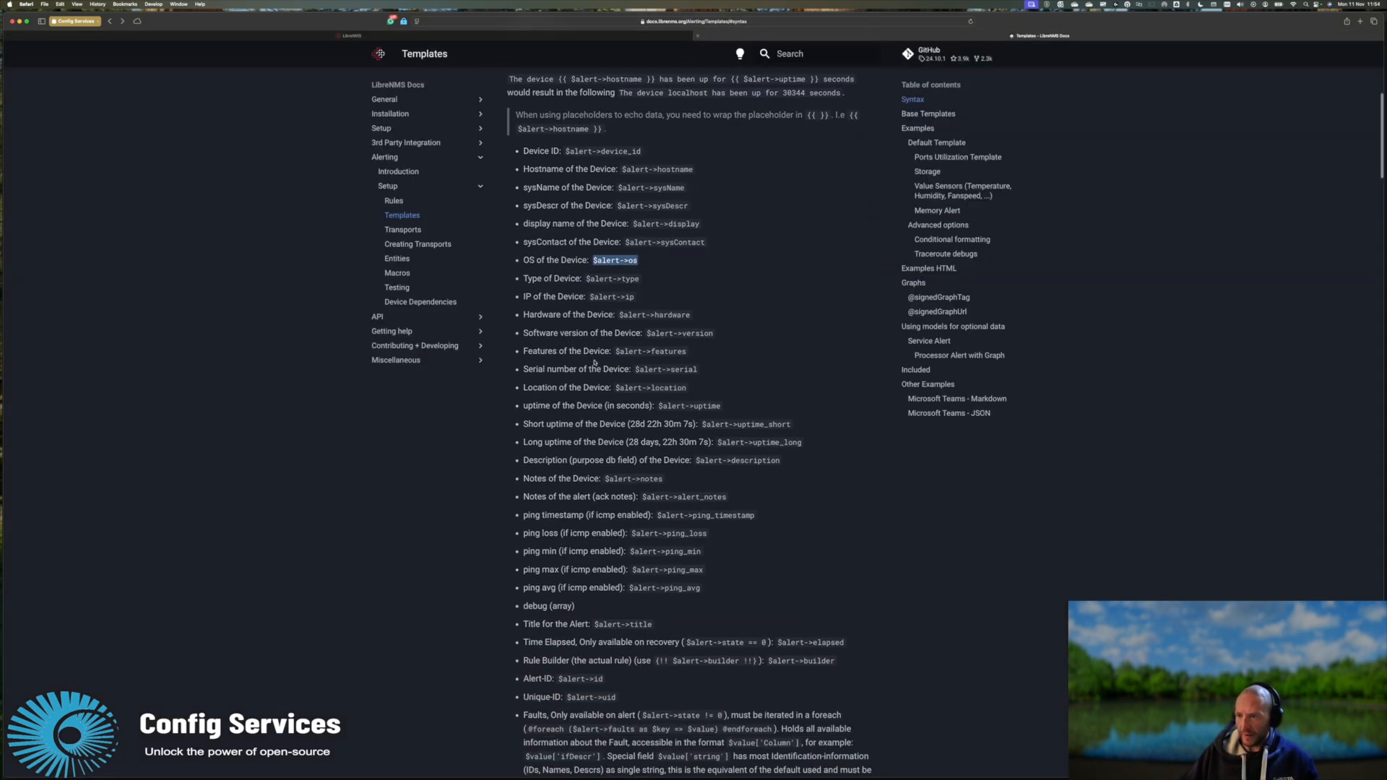
scroll(593, 360, up, 1)
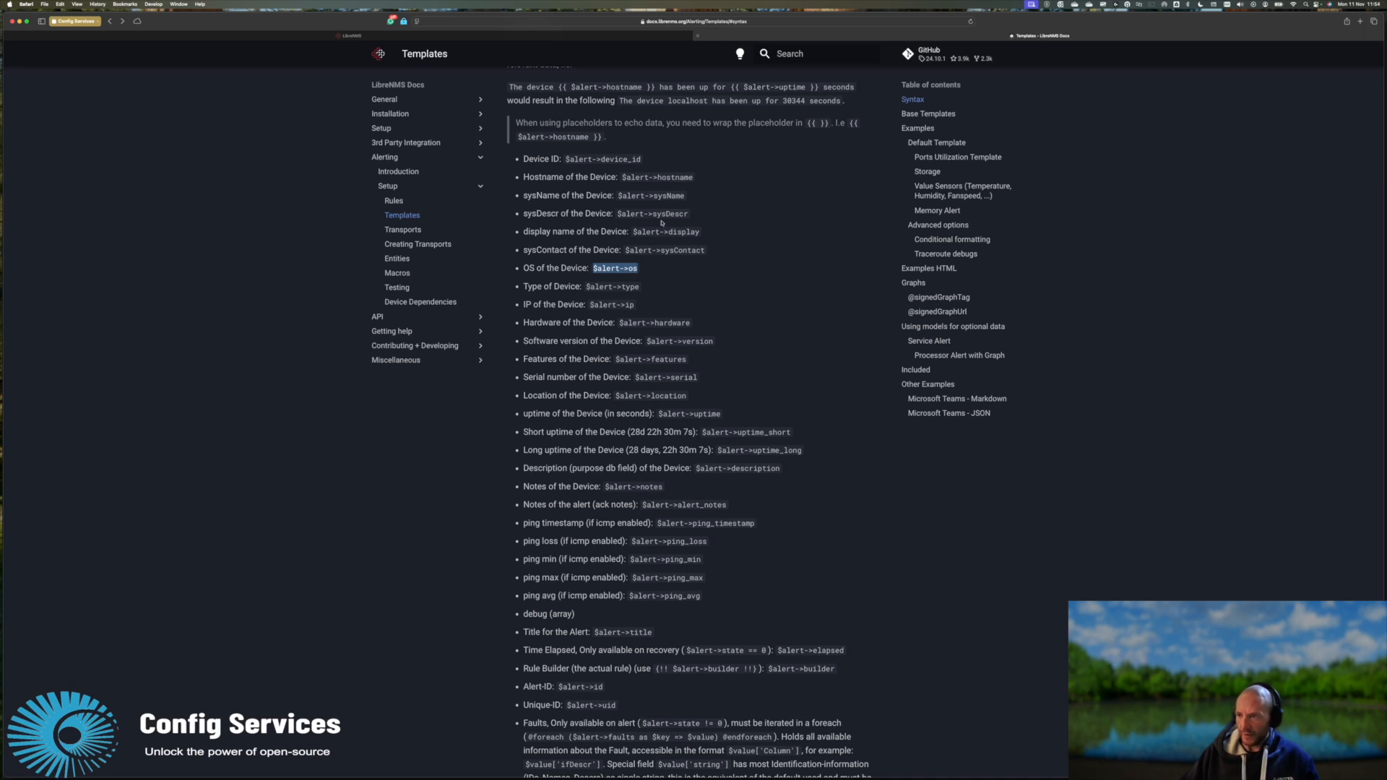
scroll(625, 374, down, 1)
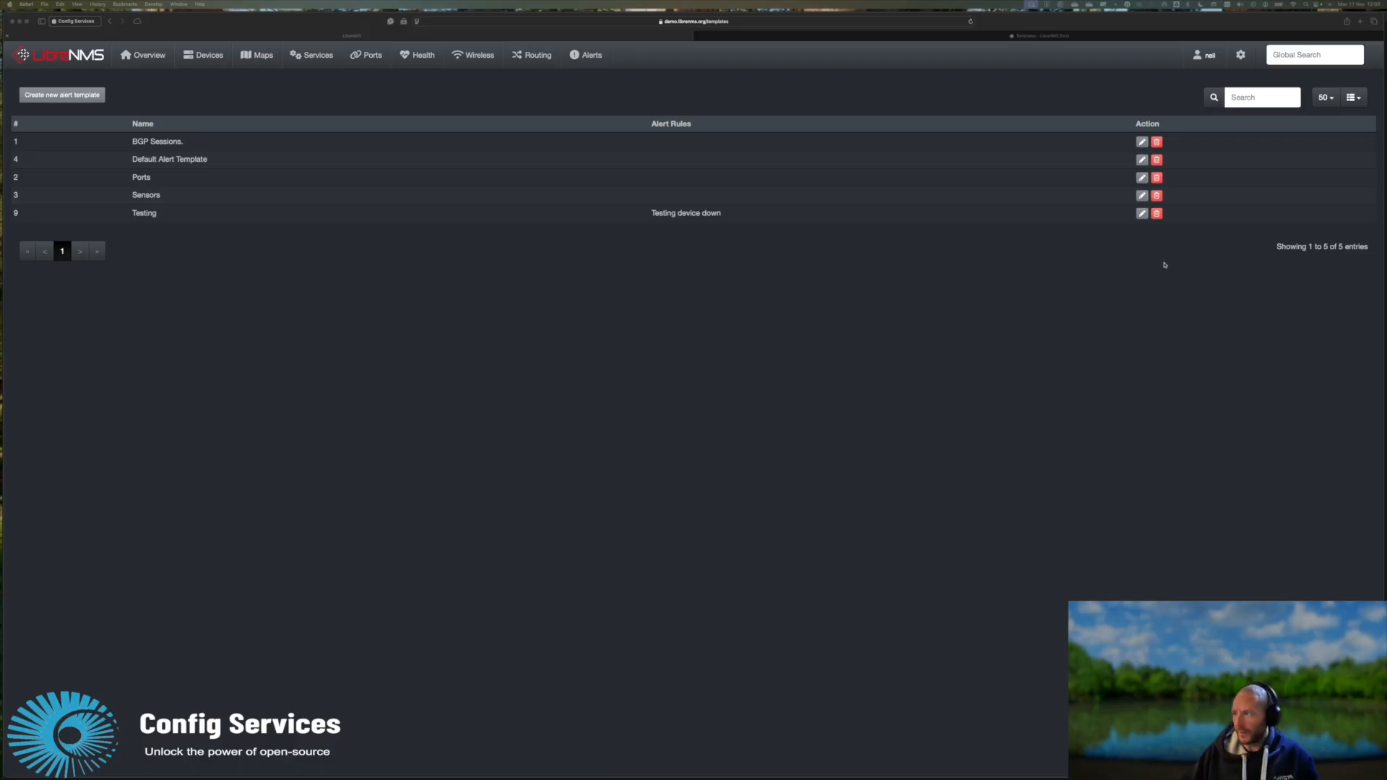
click(1139, 223)
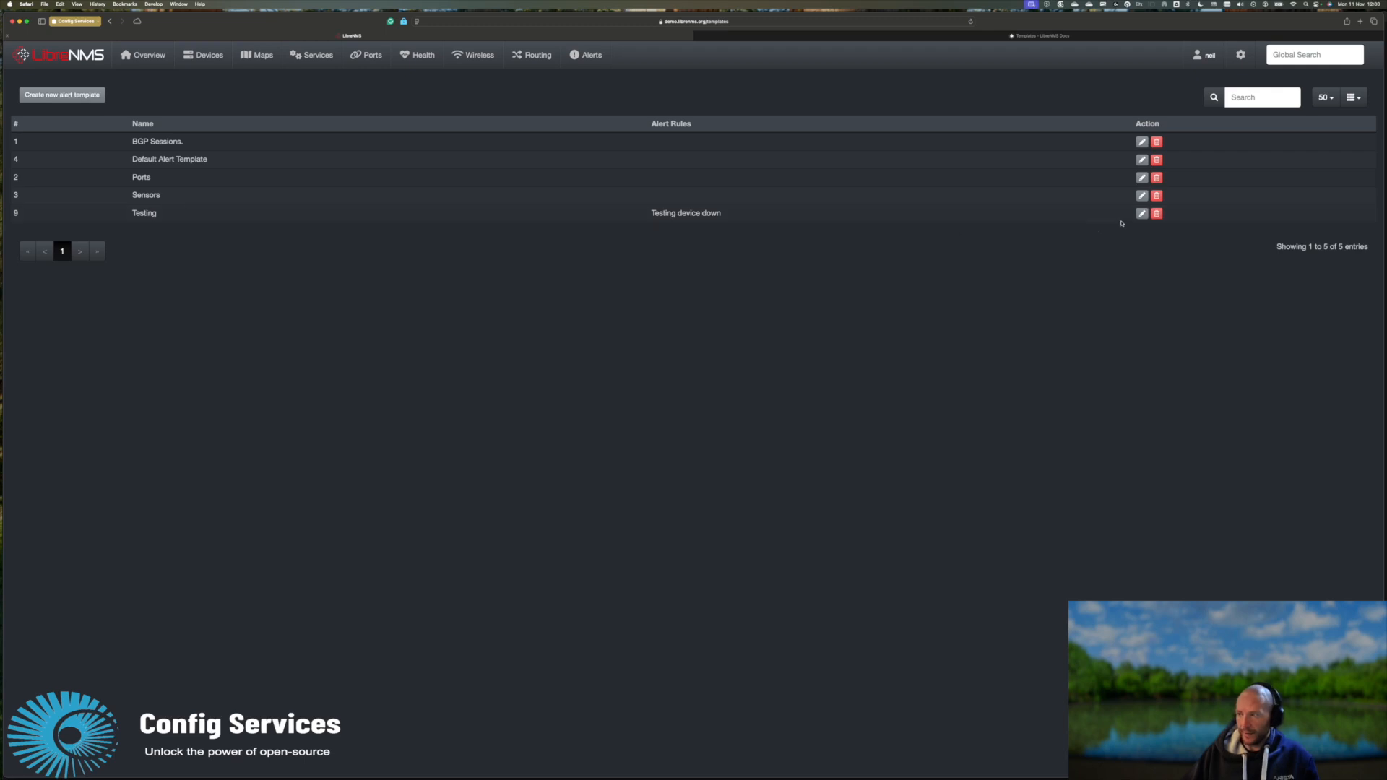
click(1141, 214)
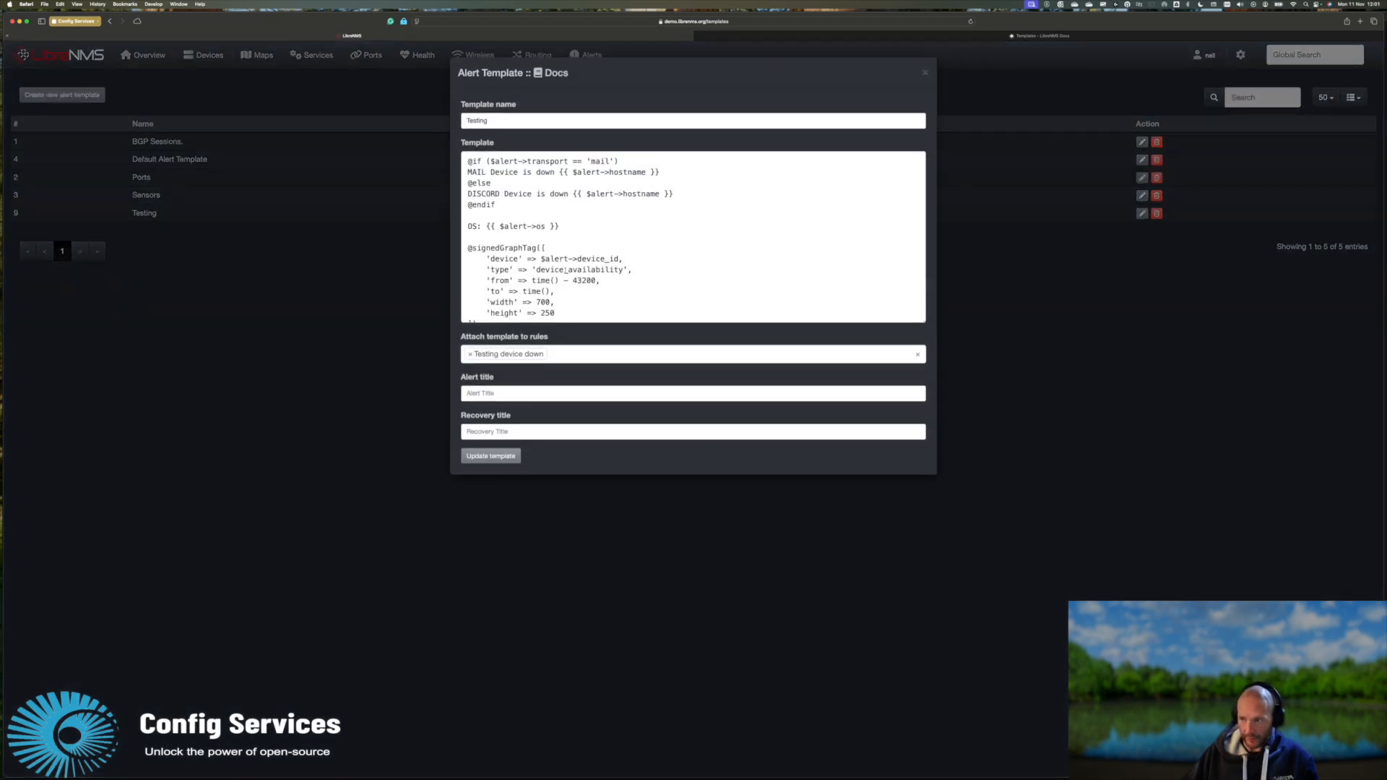
double_click(565, 270)
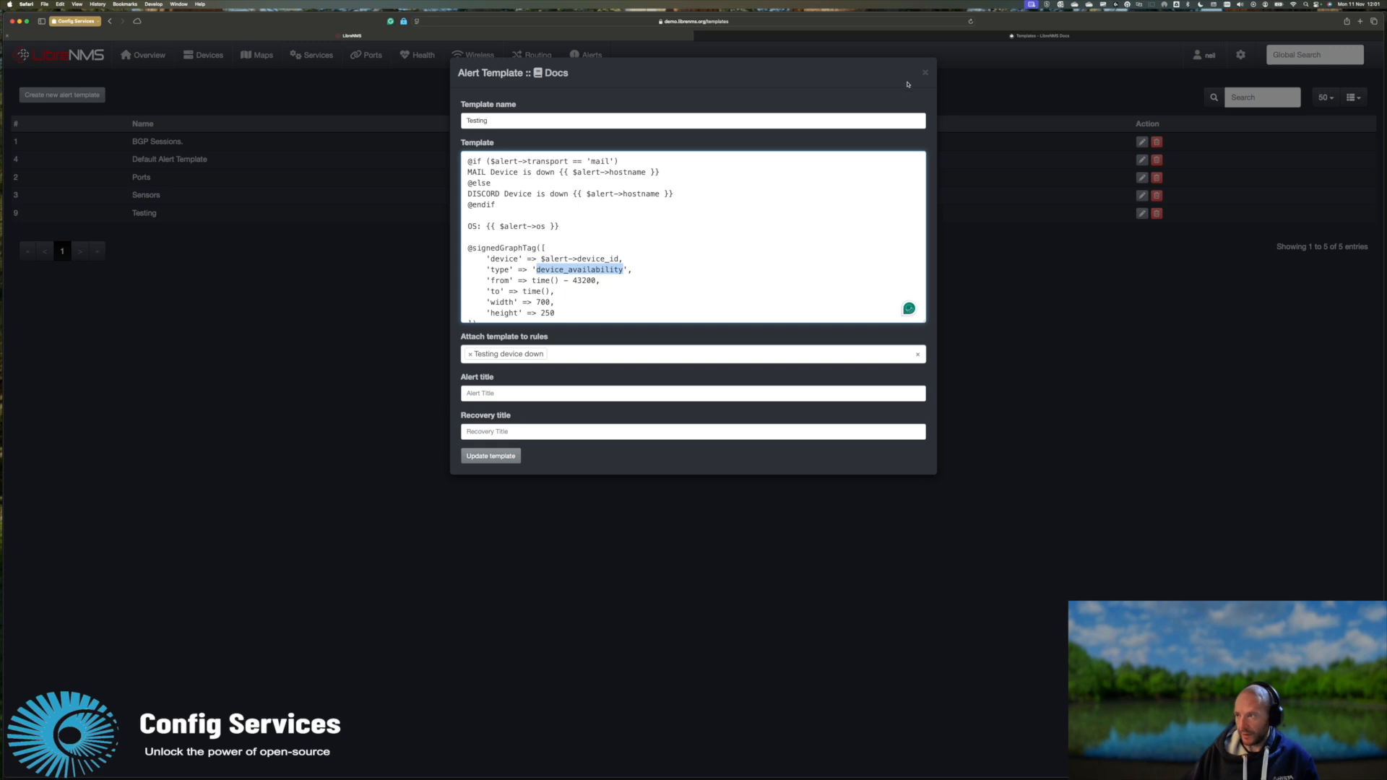
click(927, 74)
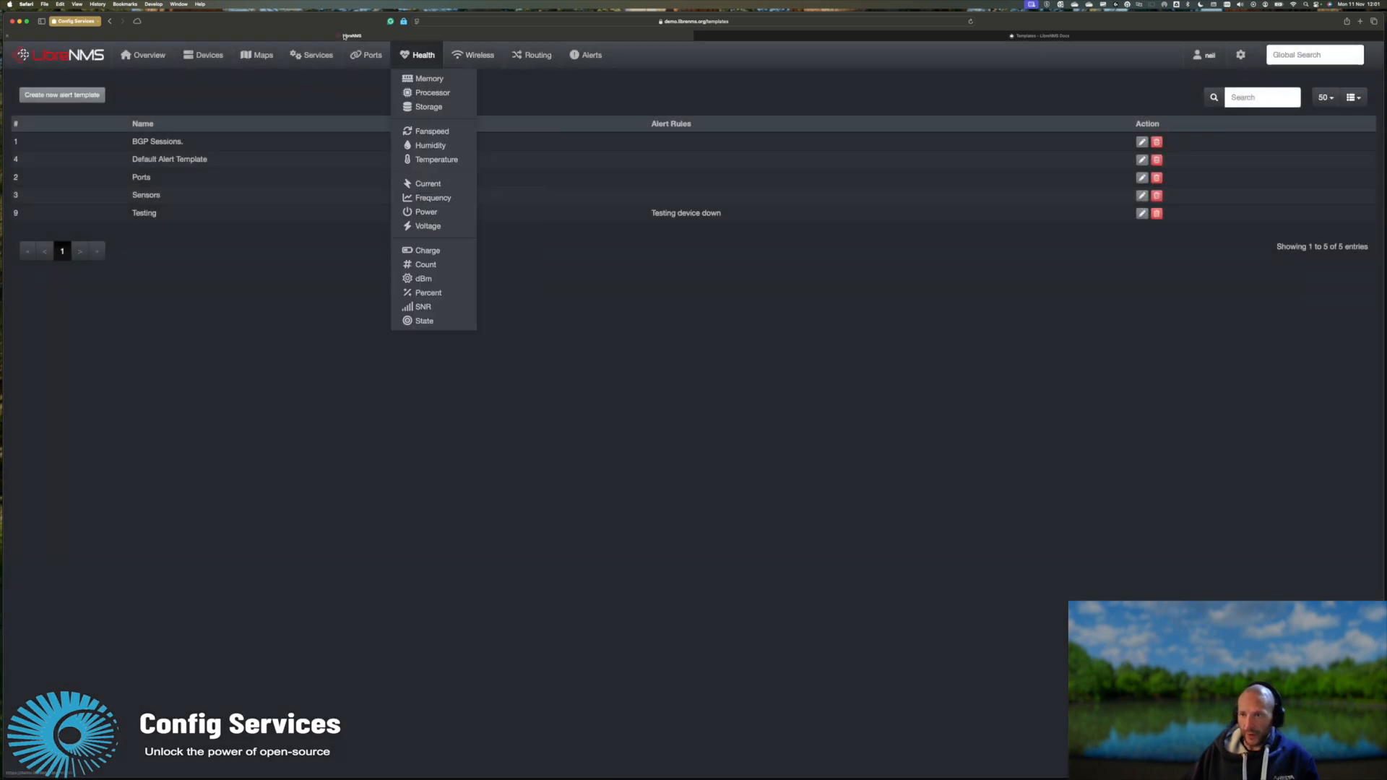
Step: Open device 8.8.8.8's one-day availability graph and highlight the graph type device_availability in the page address
mouse_move(205, 55)
click(214, 80)
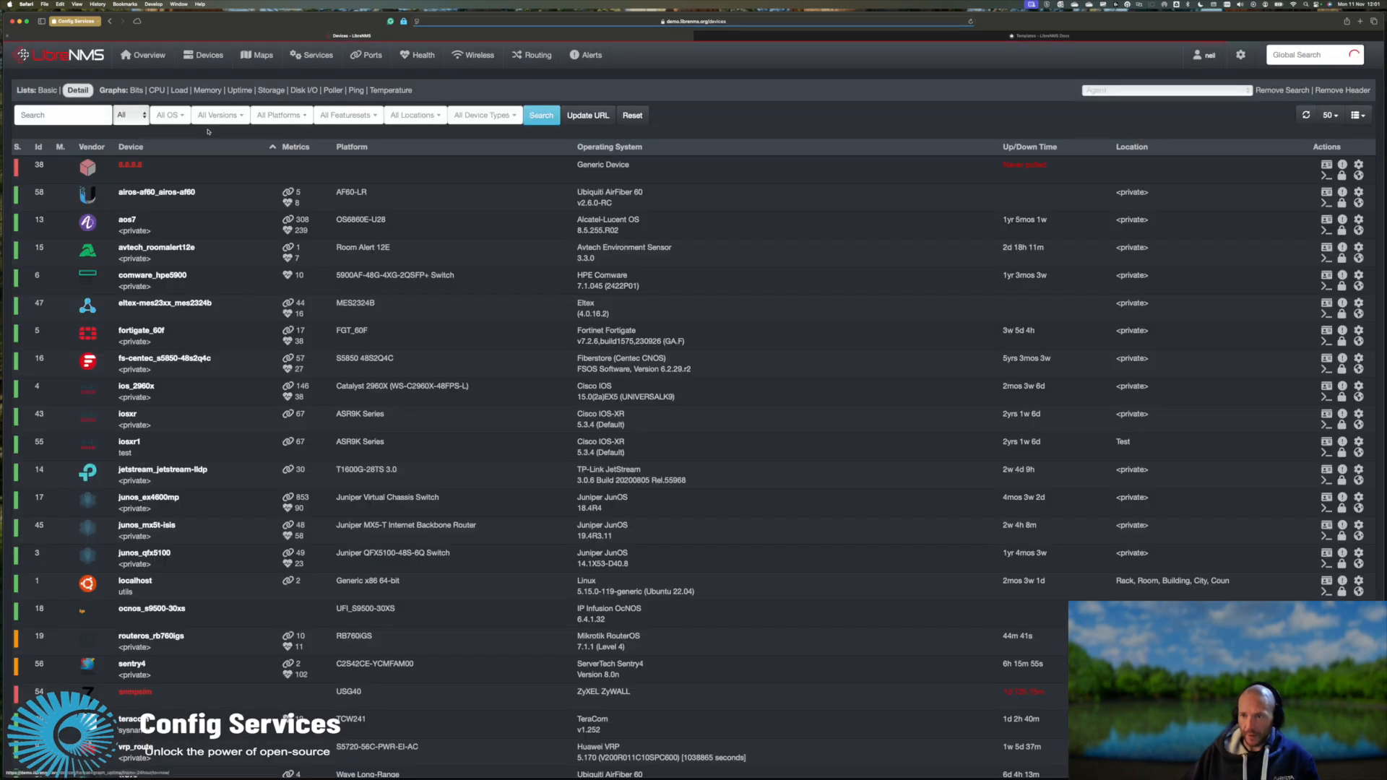
click(129, 166)
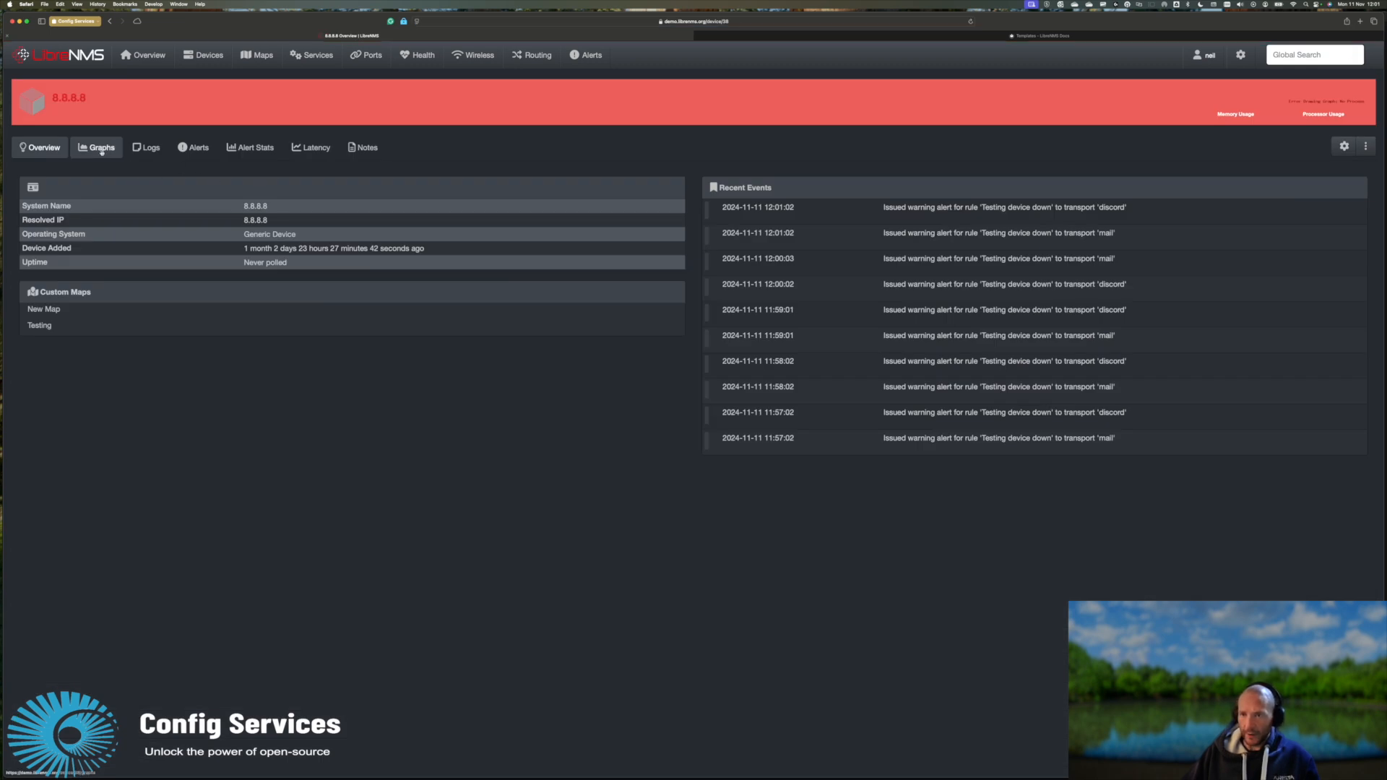
click(102, 149)
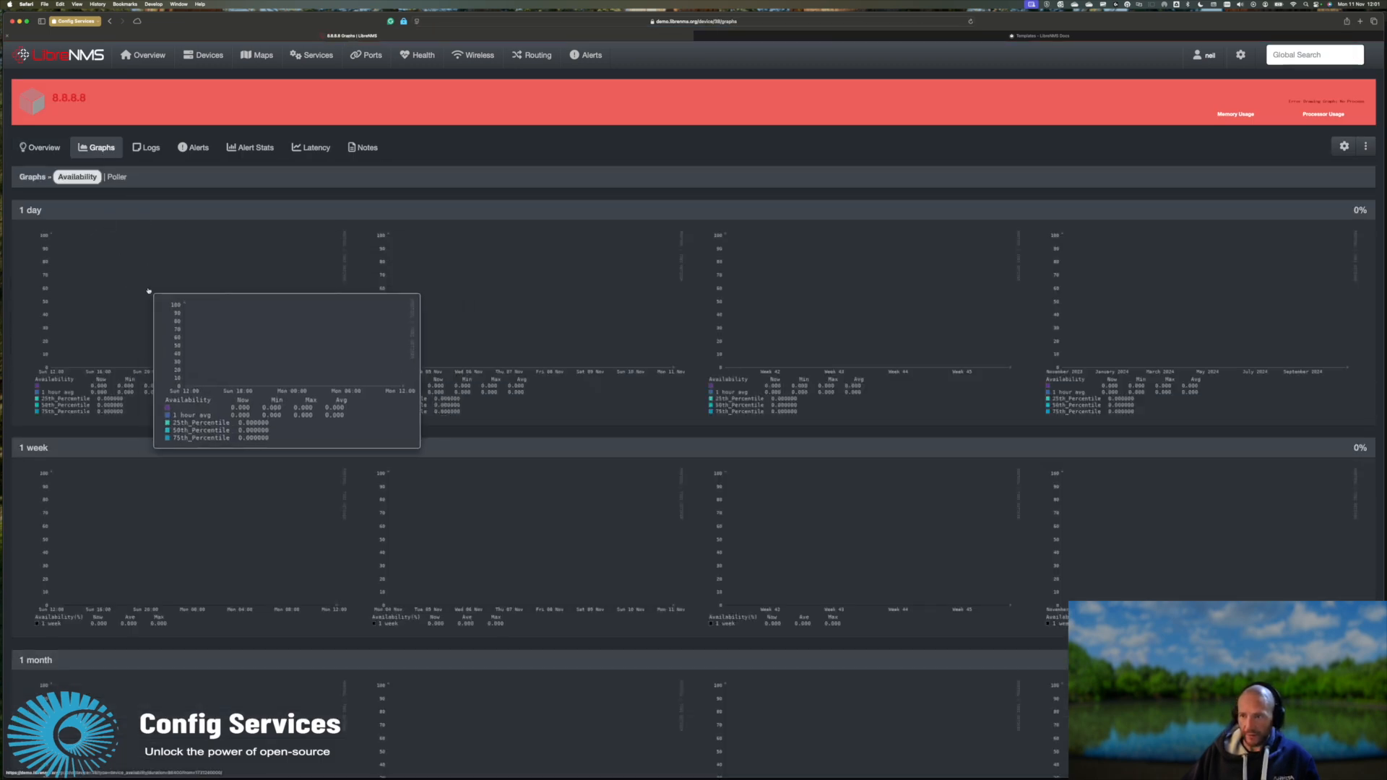
click(204, 303)
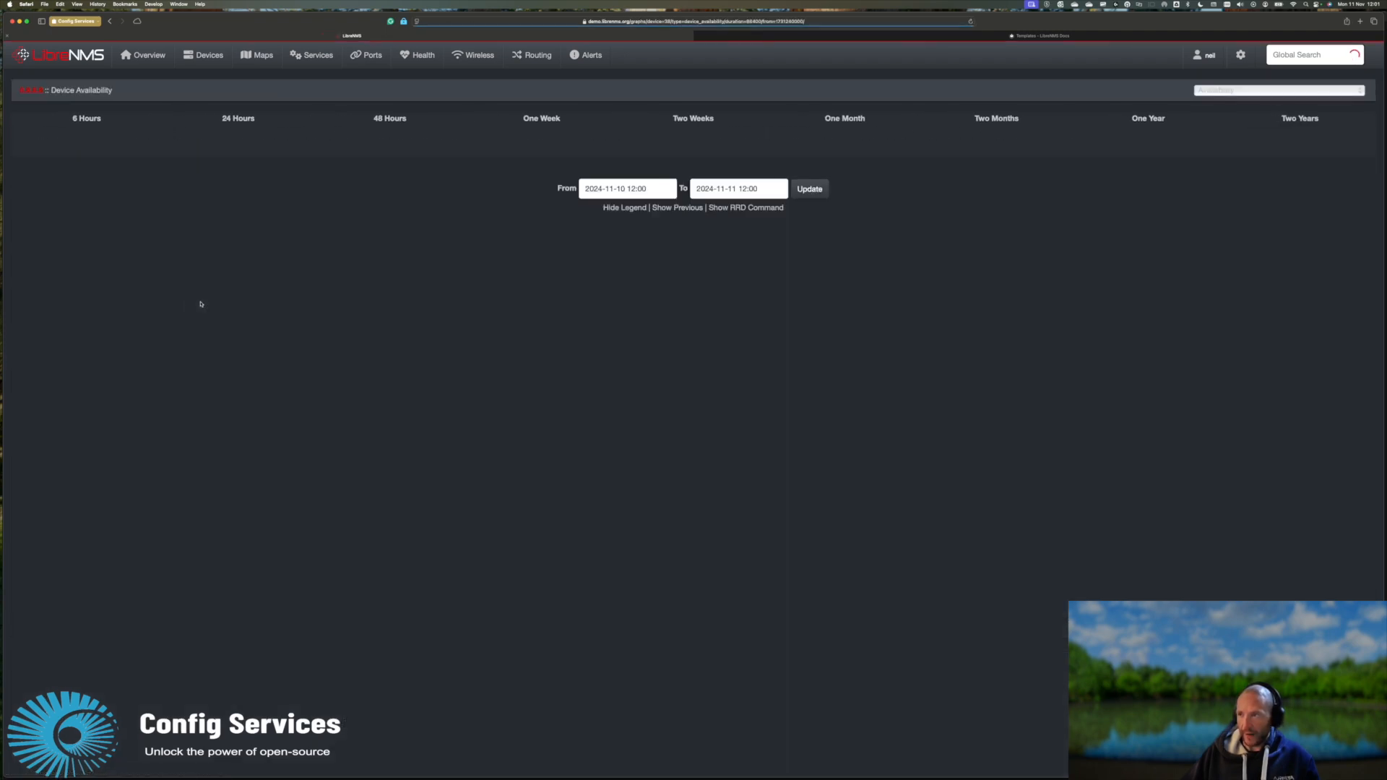
click(607, 21)
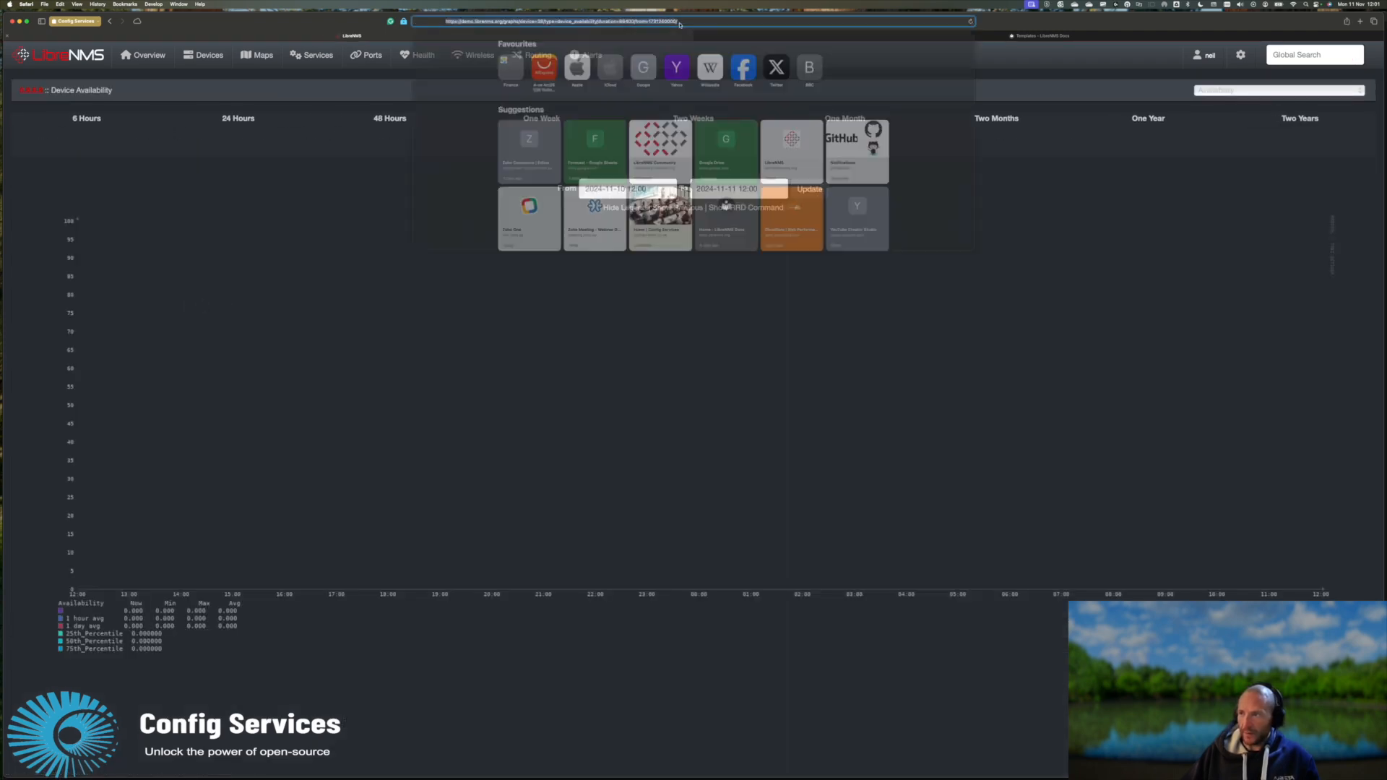
click(524, 22)
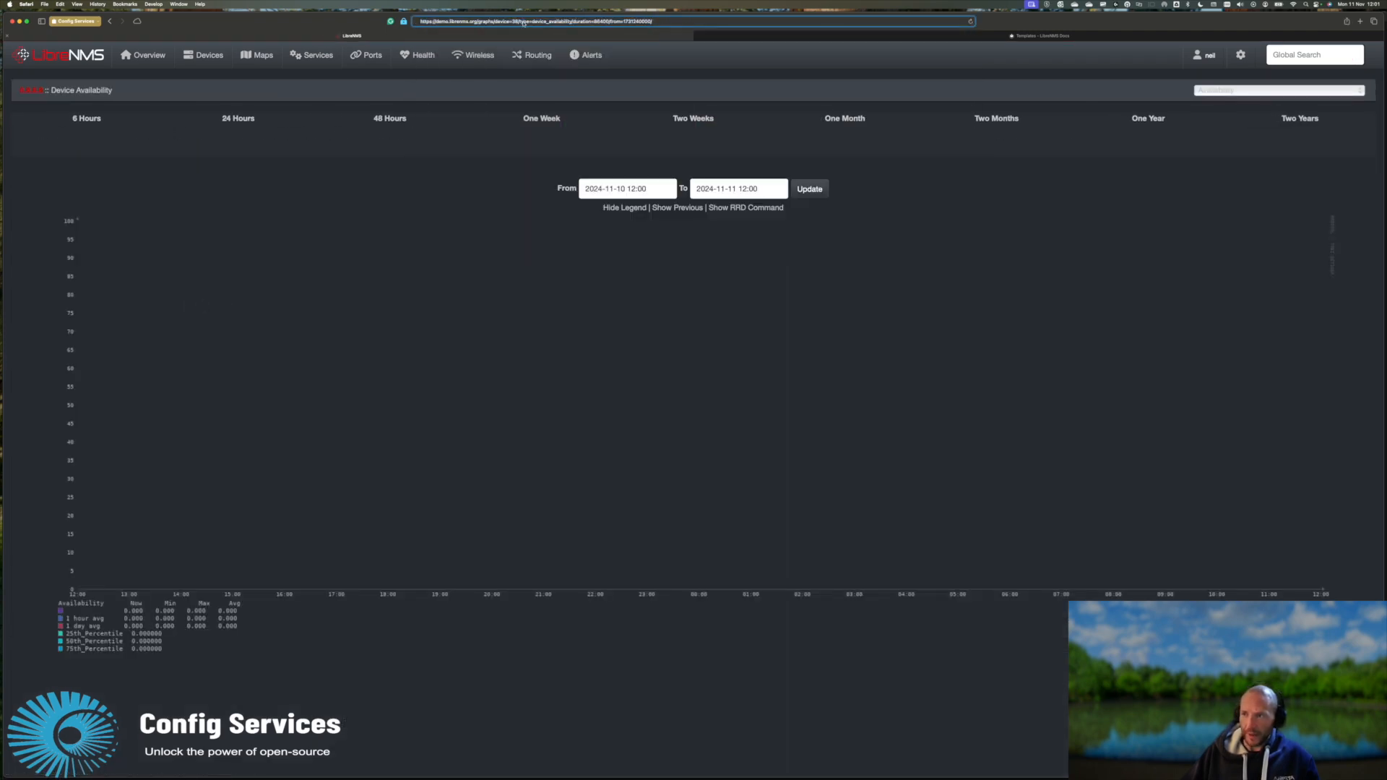
double_click(524, 22)
double_click(544, 22)
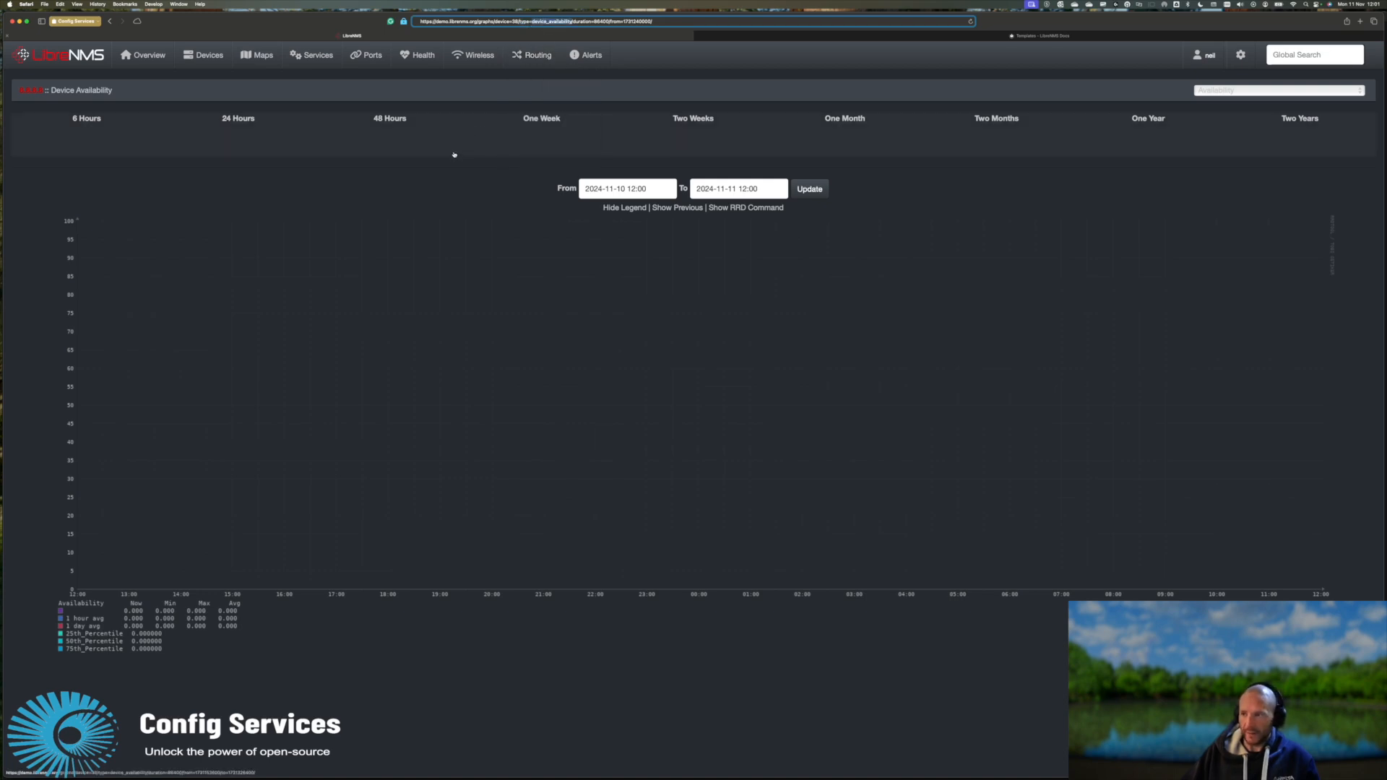
Step: Open the same device's Ping Response graph from its Poller graphs and select the type device_ping_perf in the page address
key(super+bracketleft)
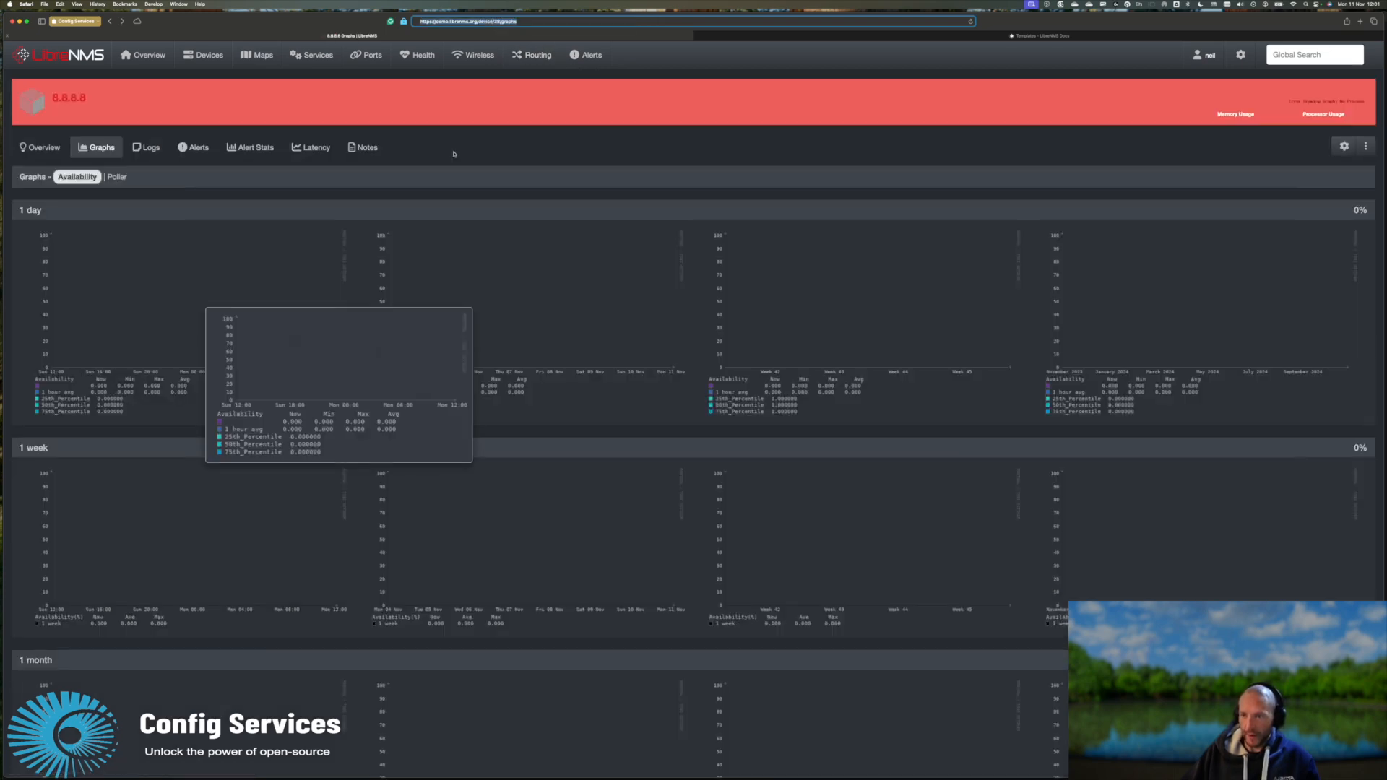
click(118, 177)
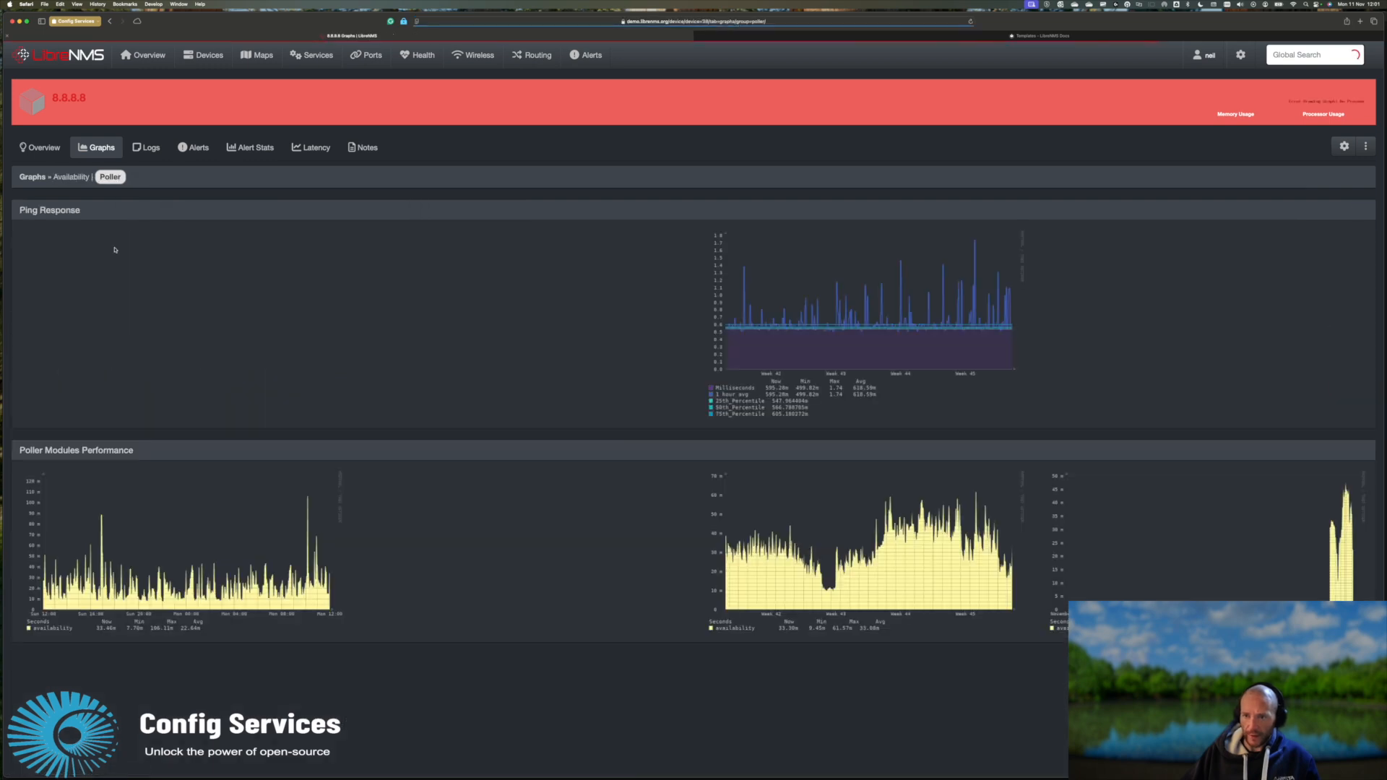
click(137, 315)
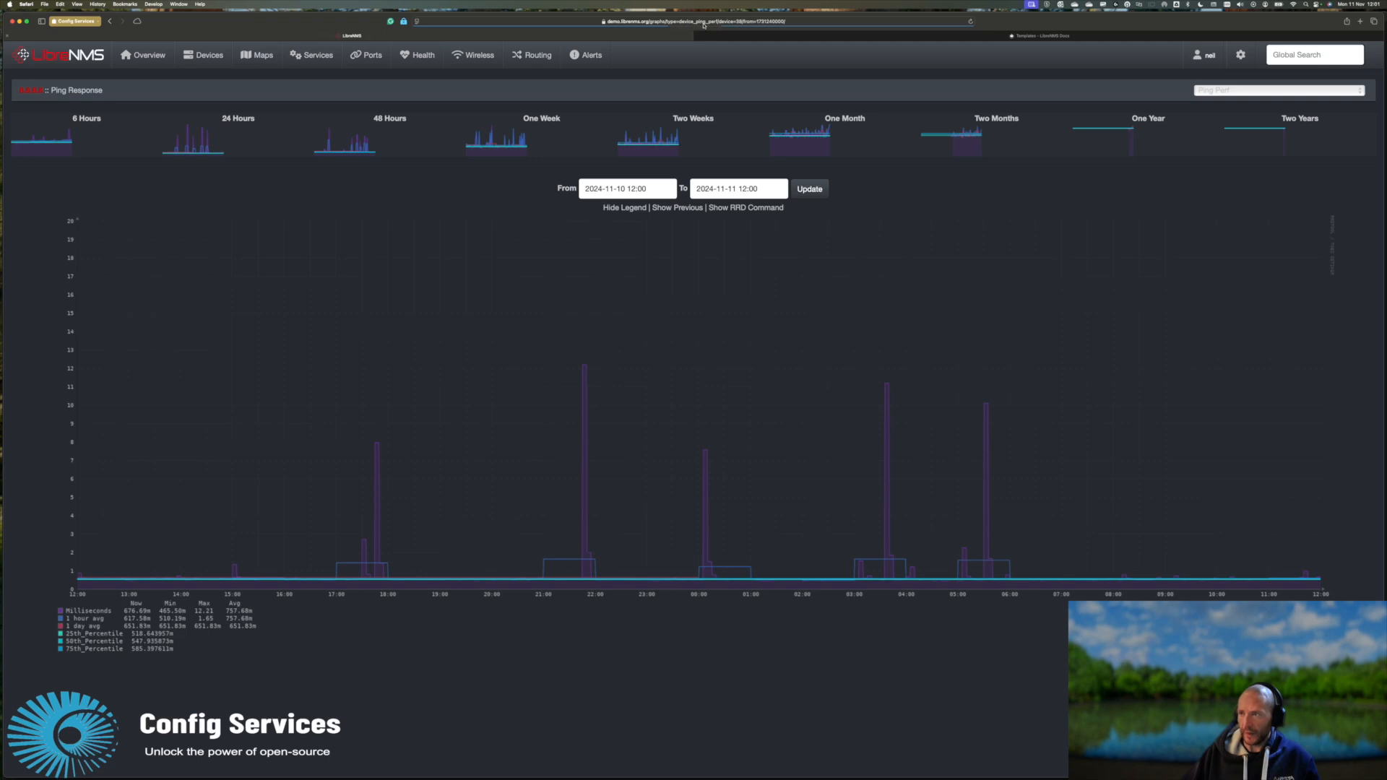
click(570, 17)
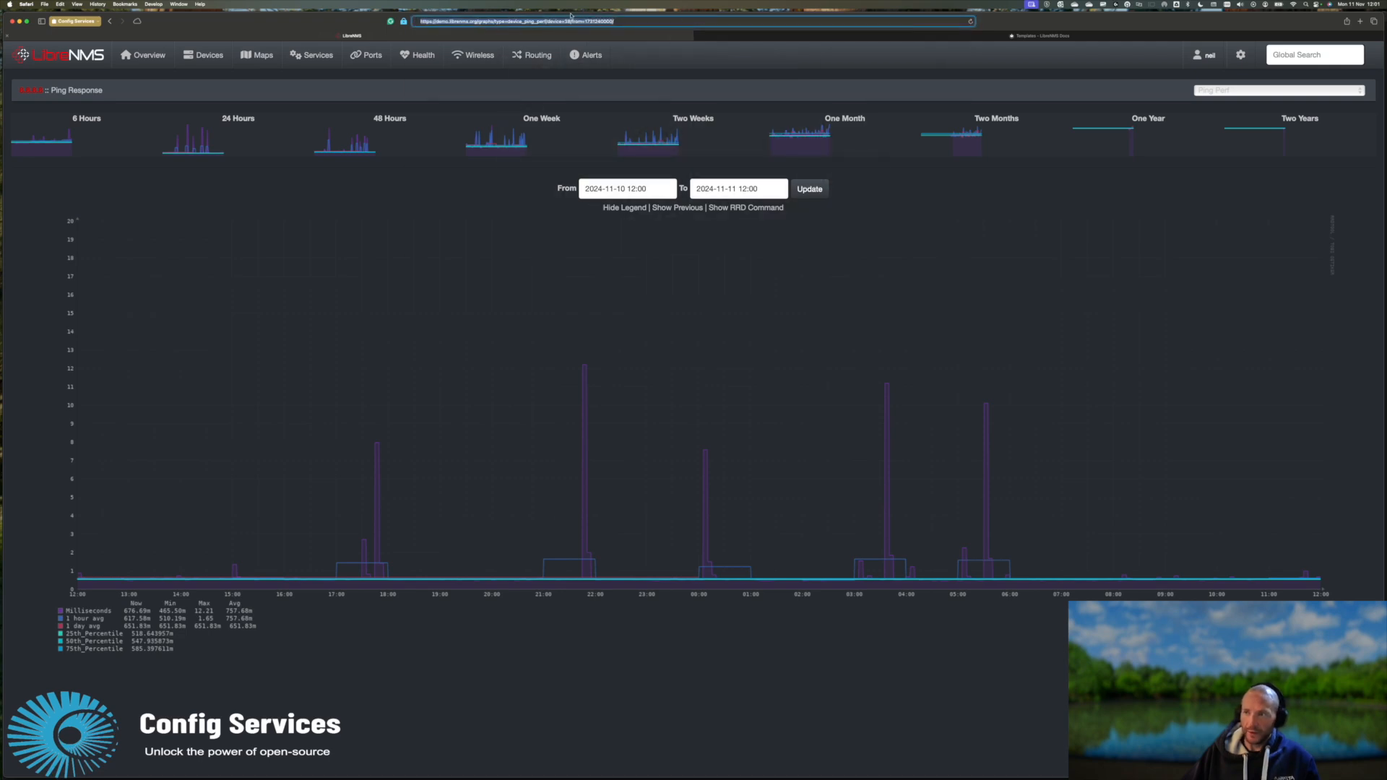
click(525, 20)
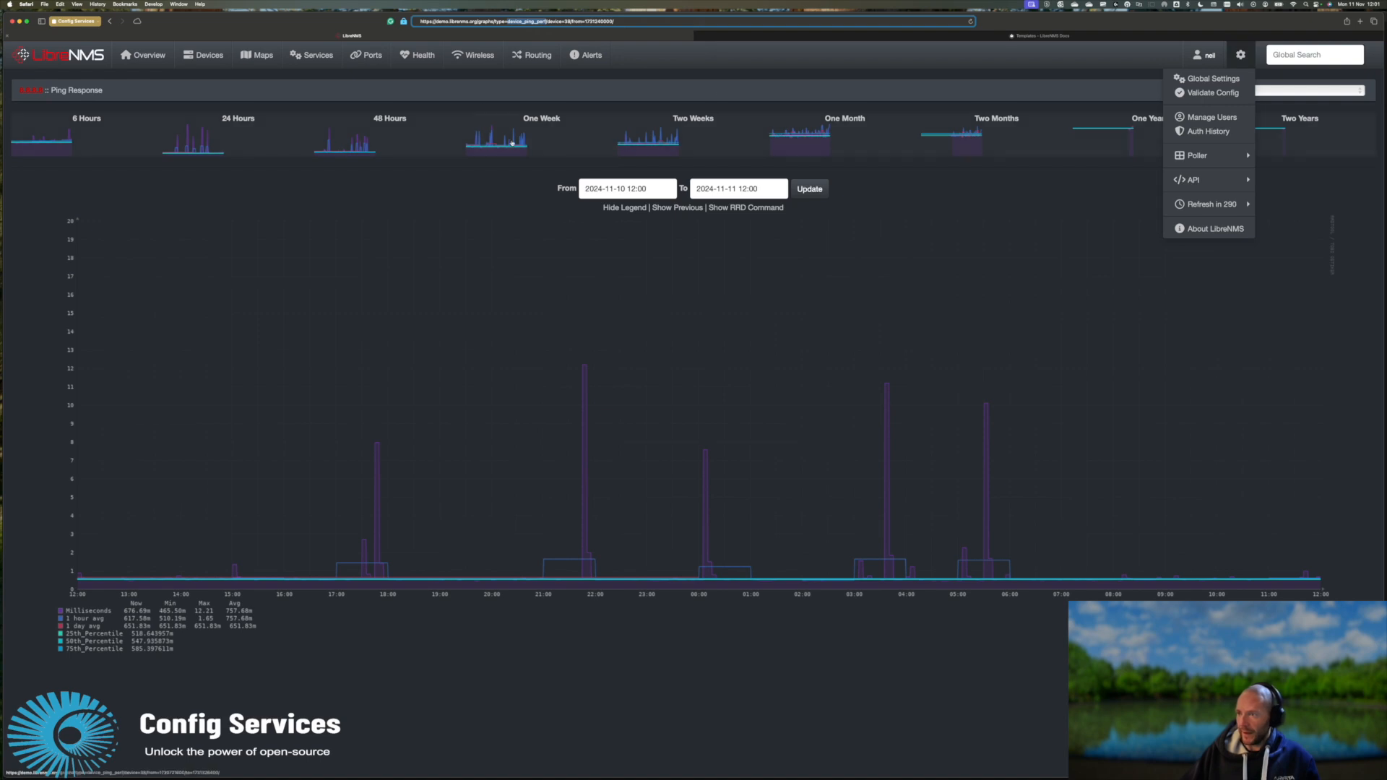
mouse_move(591, 56)
click(611, 159)
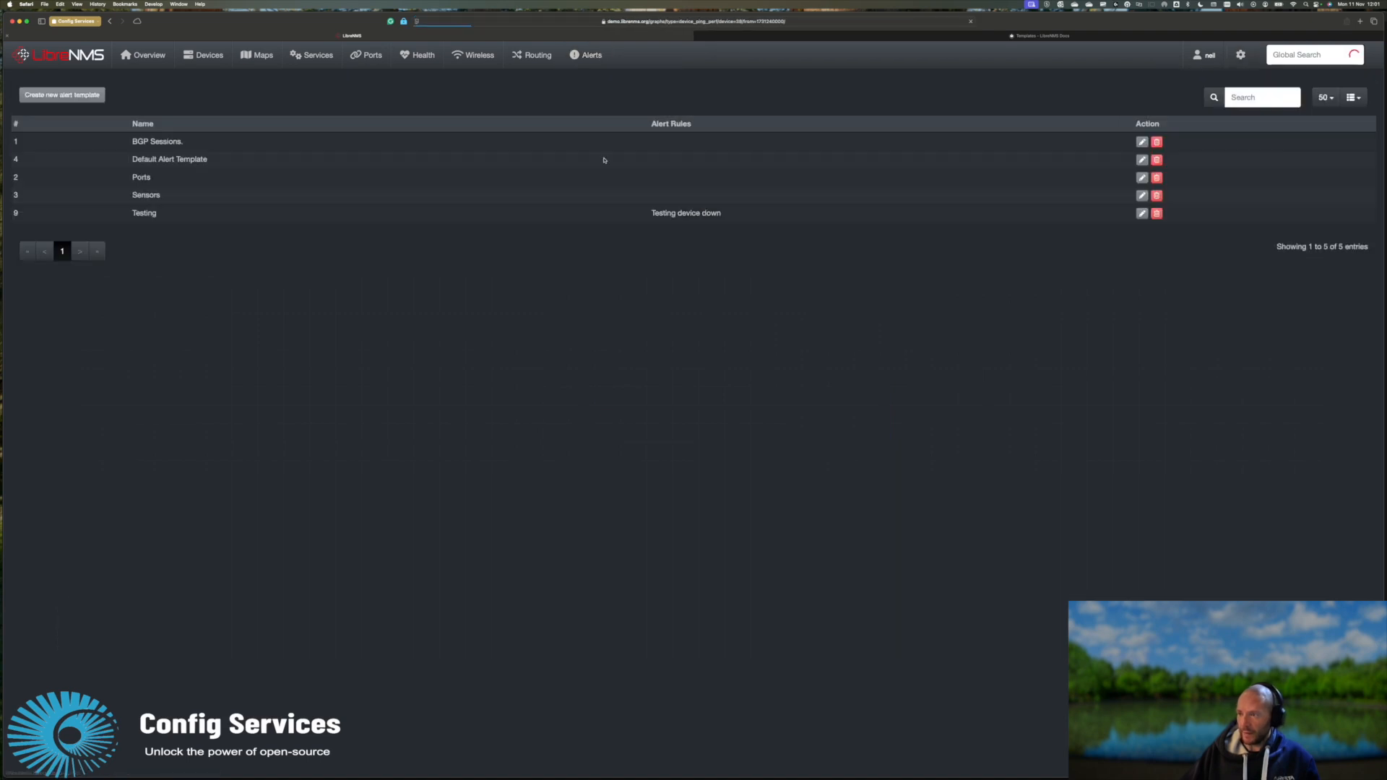
click(1142, 214)
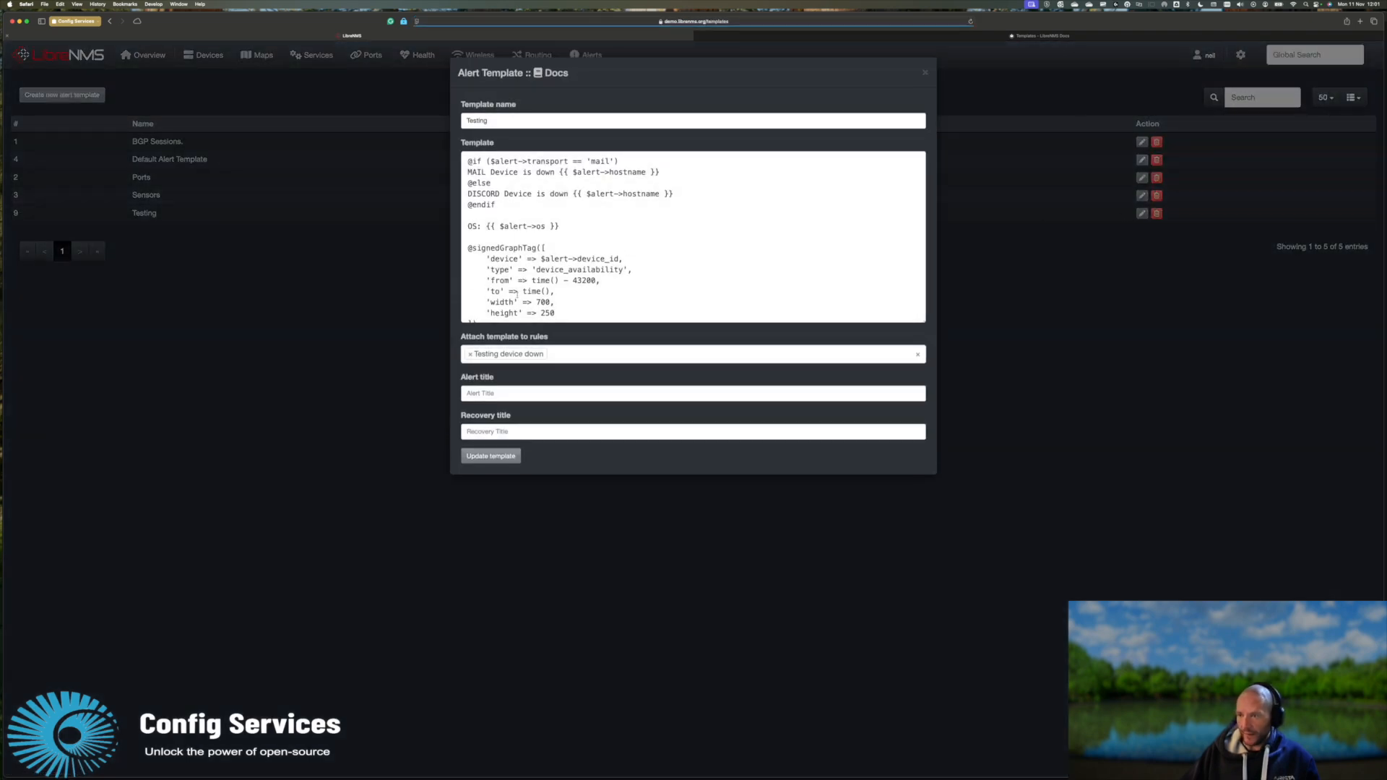
double_click(578, 270)
text(device_ping_perf)
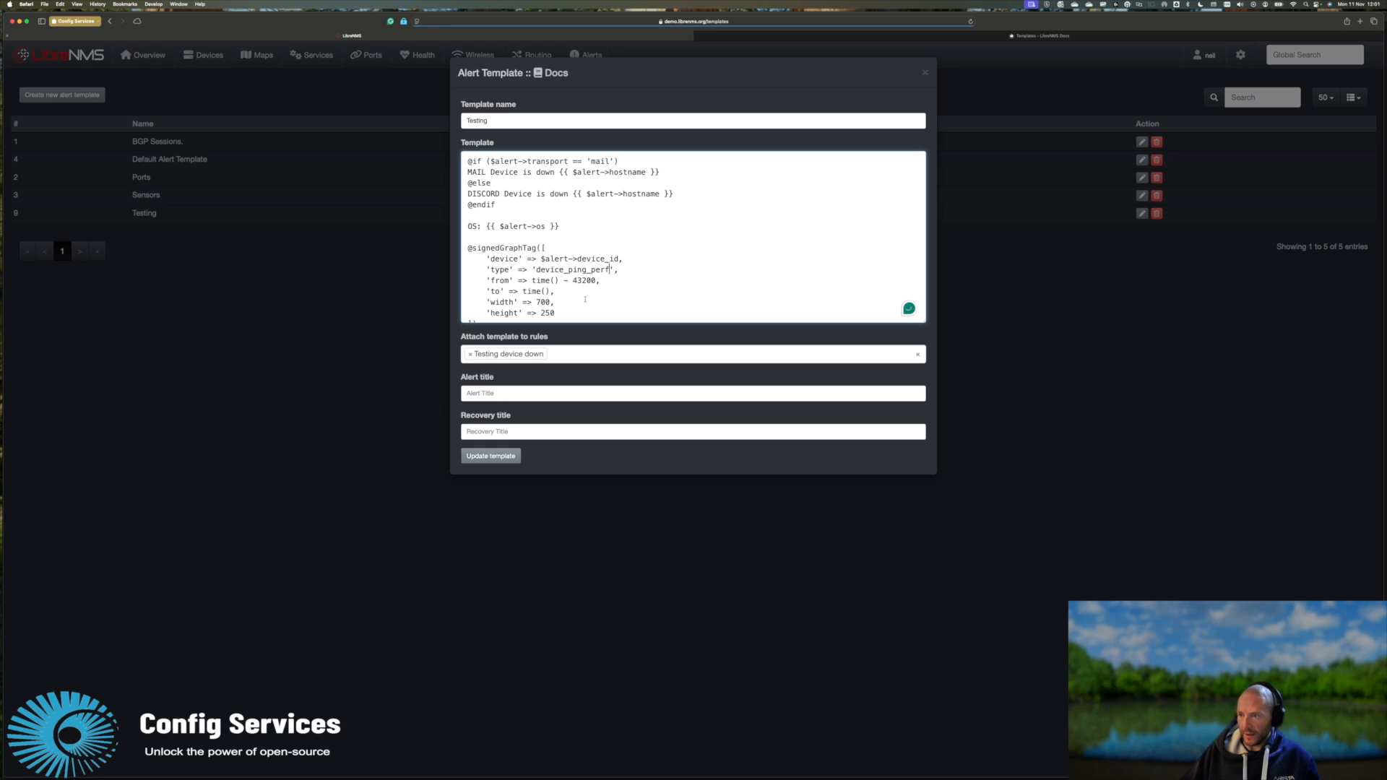
click(492, 456)
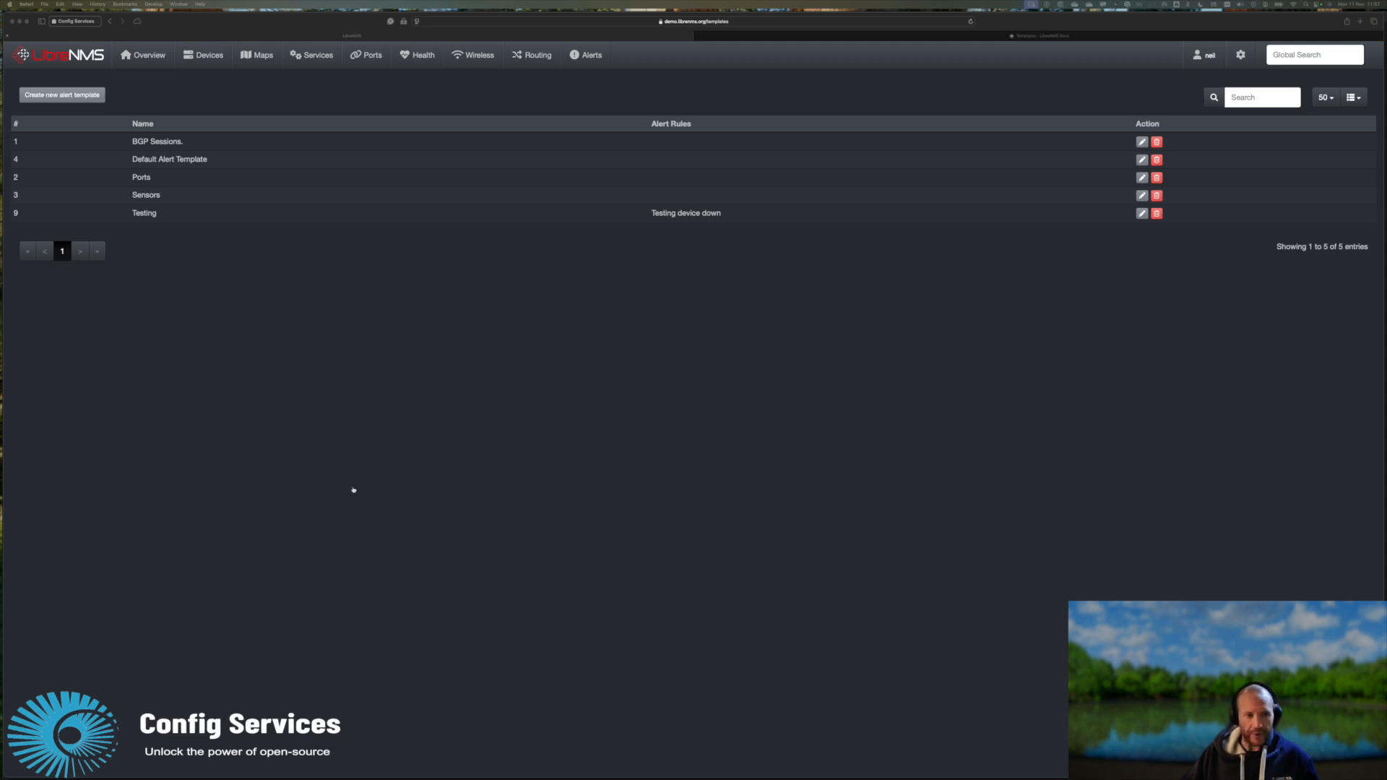
Step: Switch to the Terminal and run ./scripts/test-template.php without arguments to list its options
key(super+Tab)
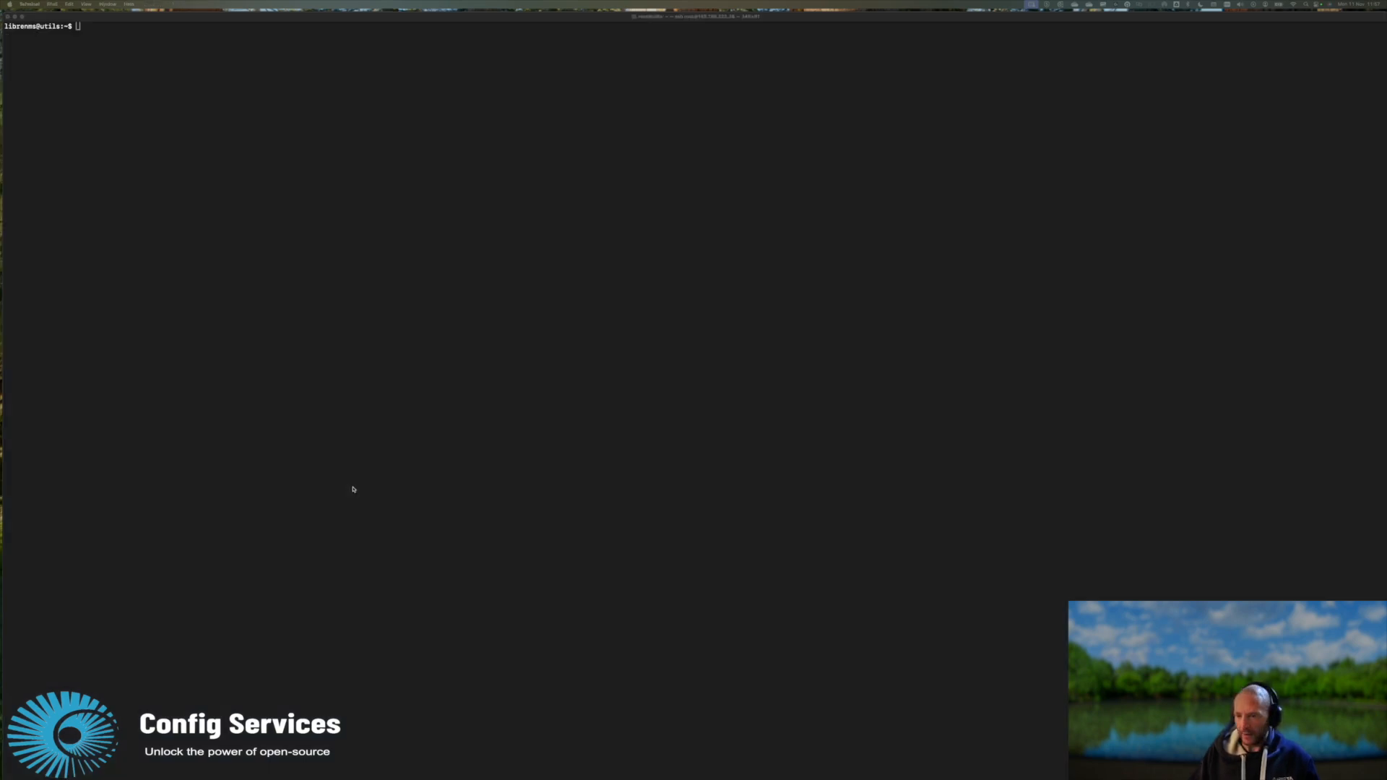
text(./sc)
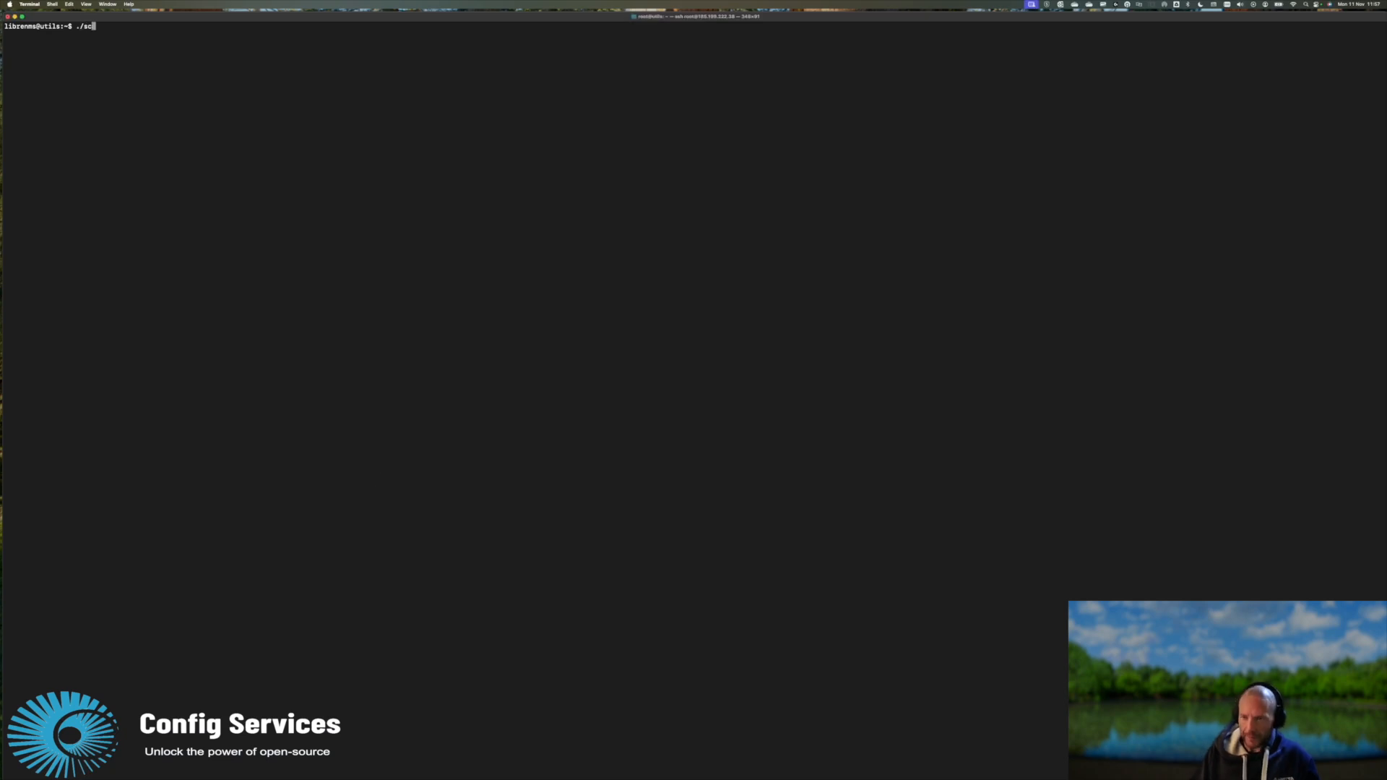
text(ripts/test-te)
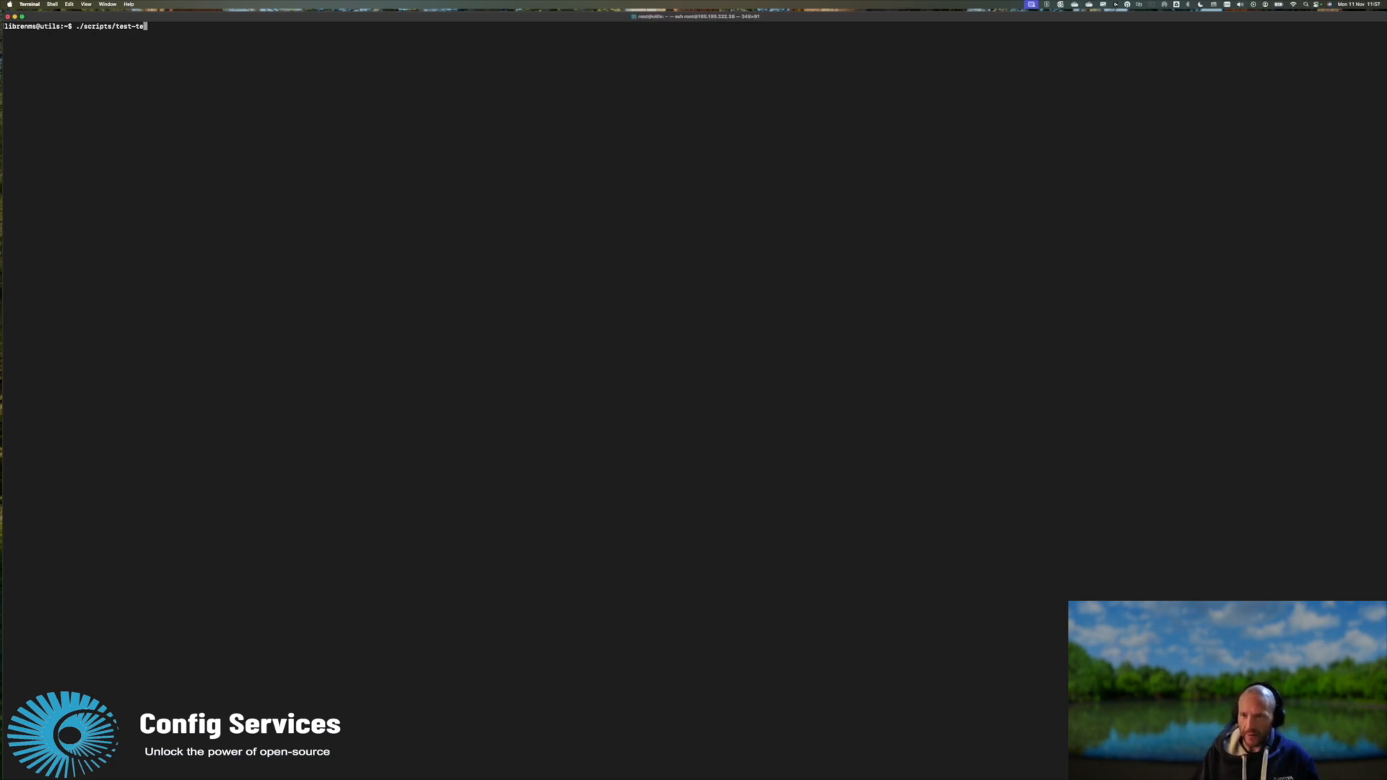
key(Tab)
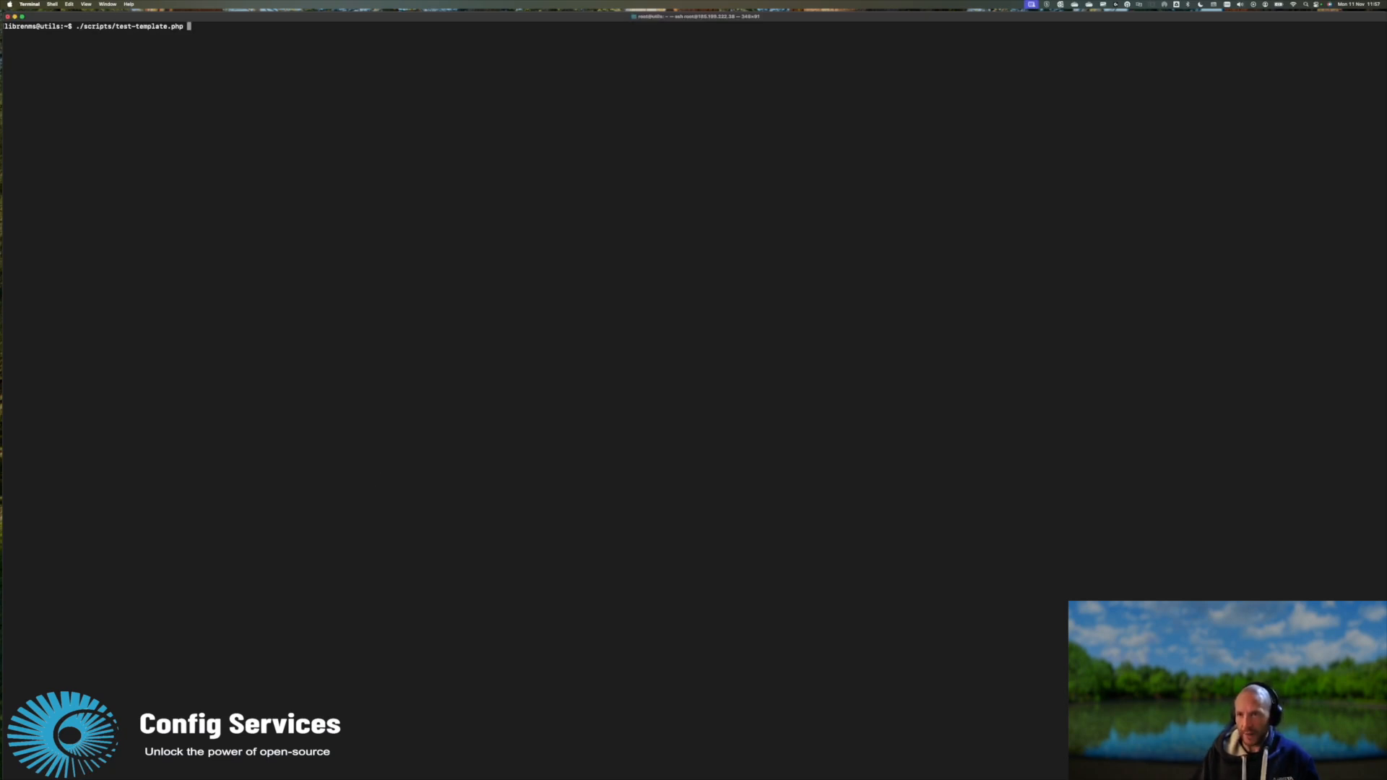
key(Return)
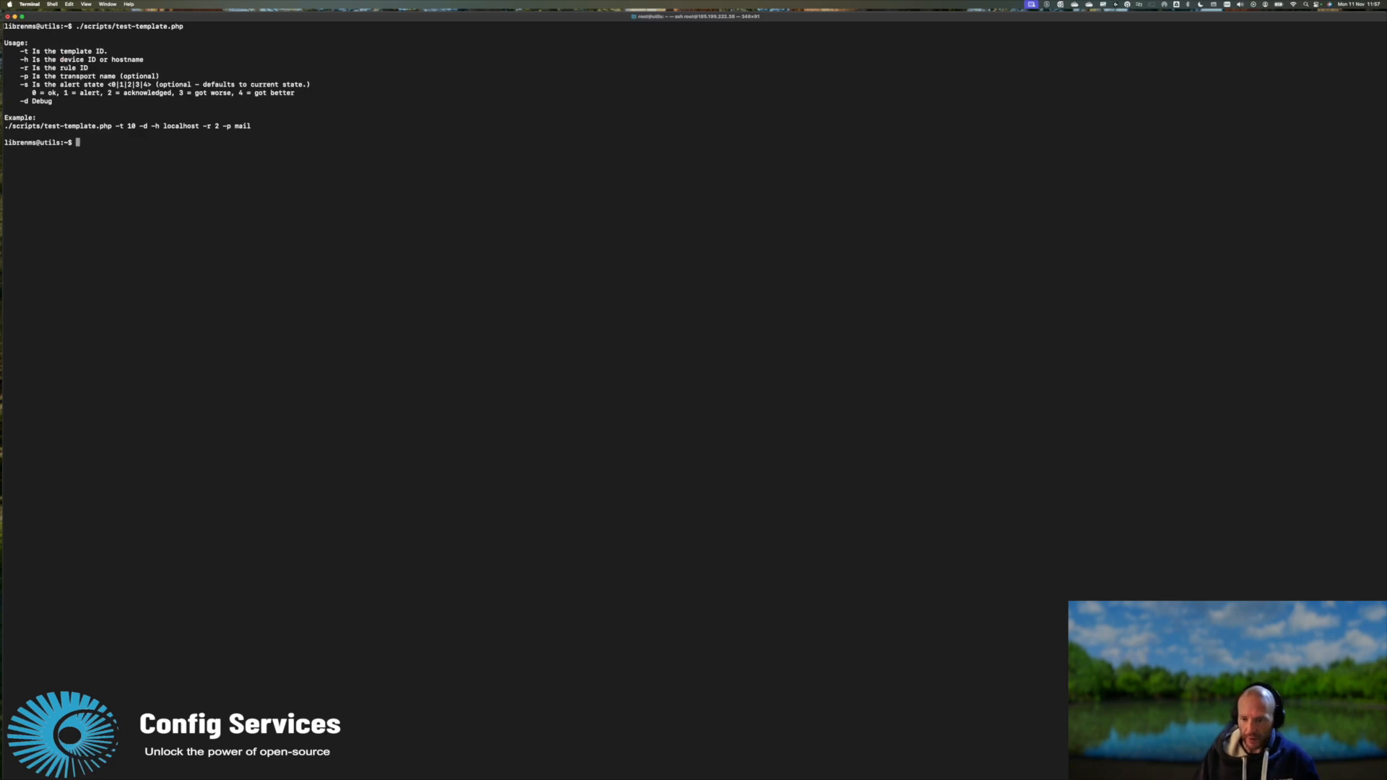
Step: Begin a ./scripts/test-template.php command with -t 9, looking up the Testing template's ID in the LibreNMS alert templates list in Safari
key(Up)
text(-t)
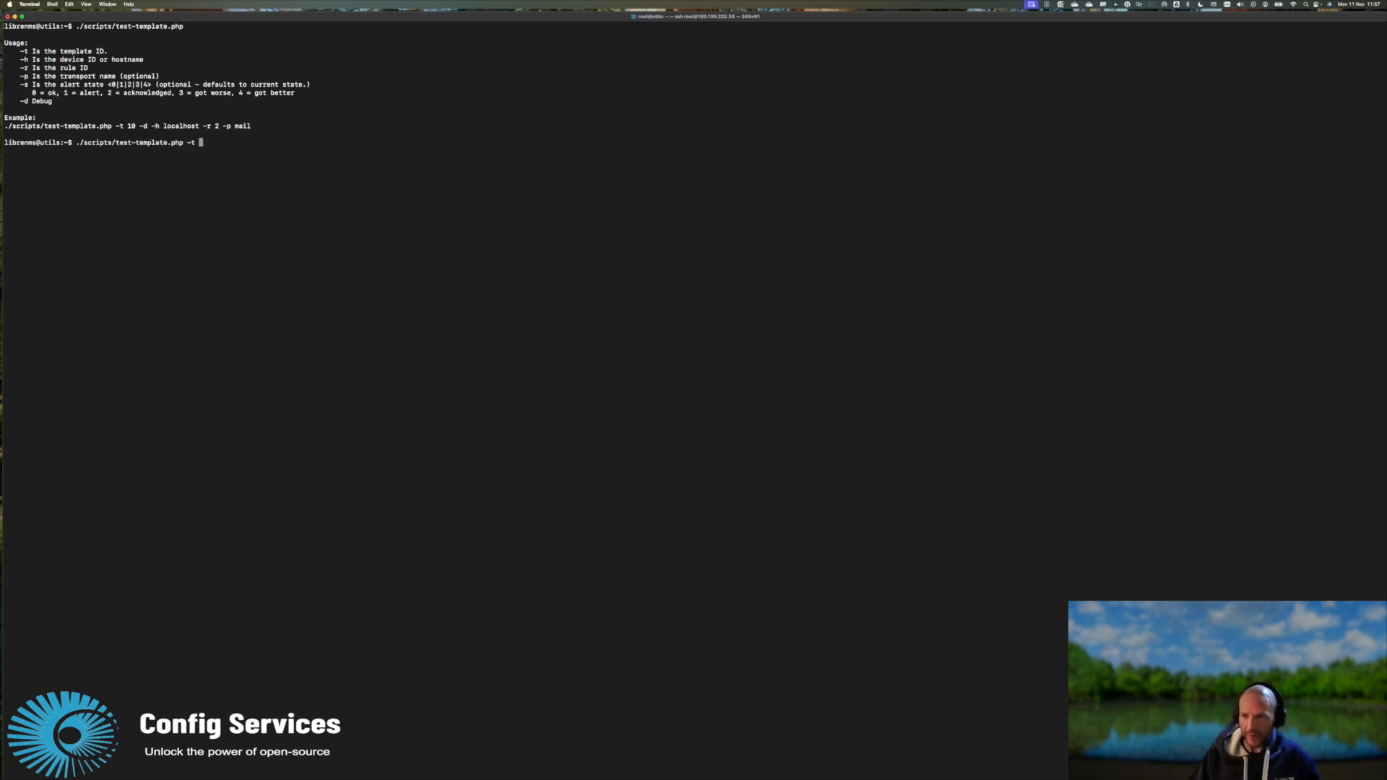
key(super+Tab)
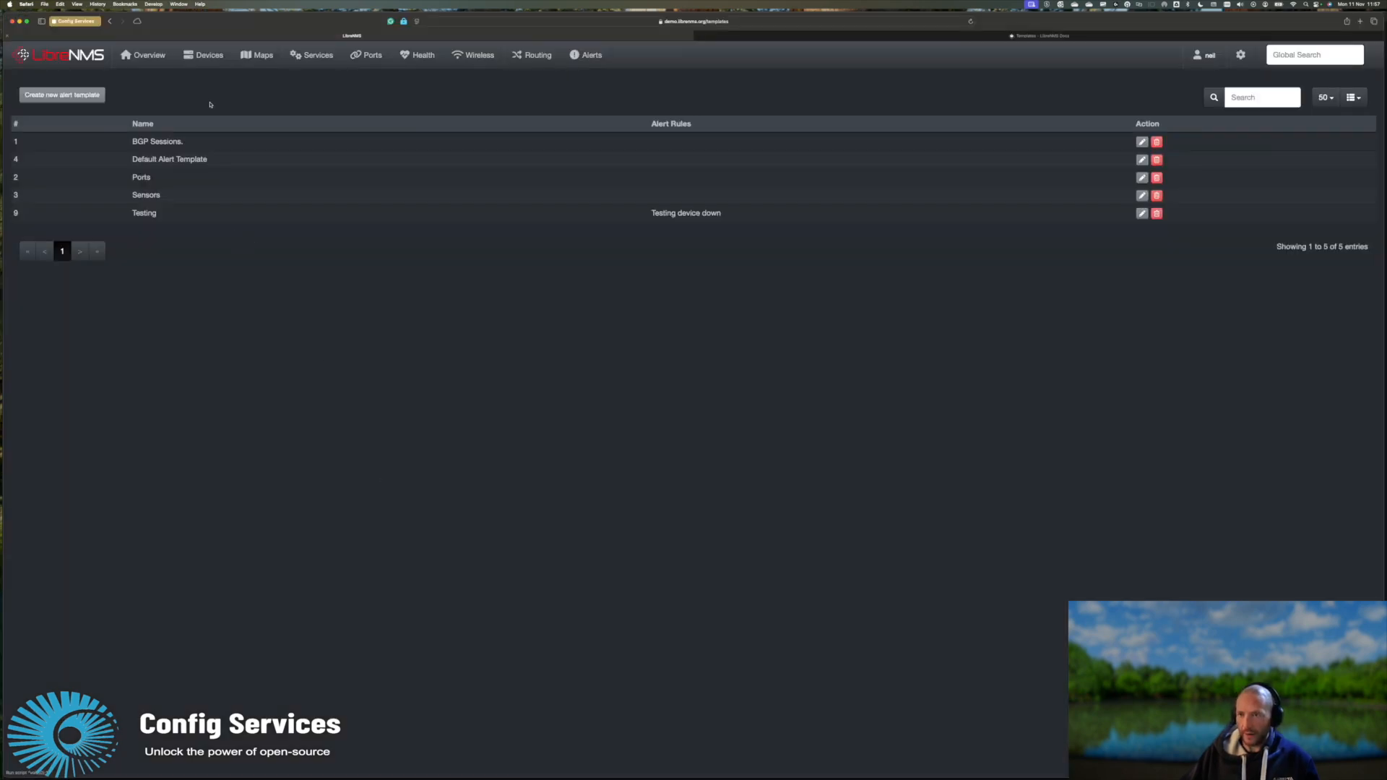
key(super+Tab)
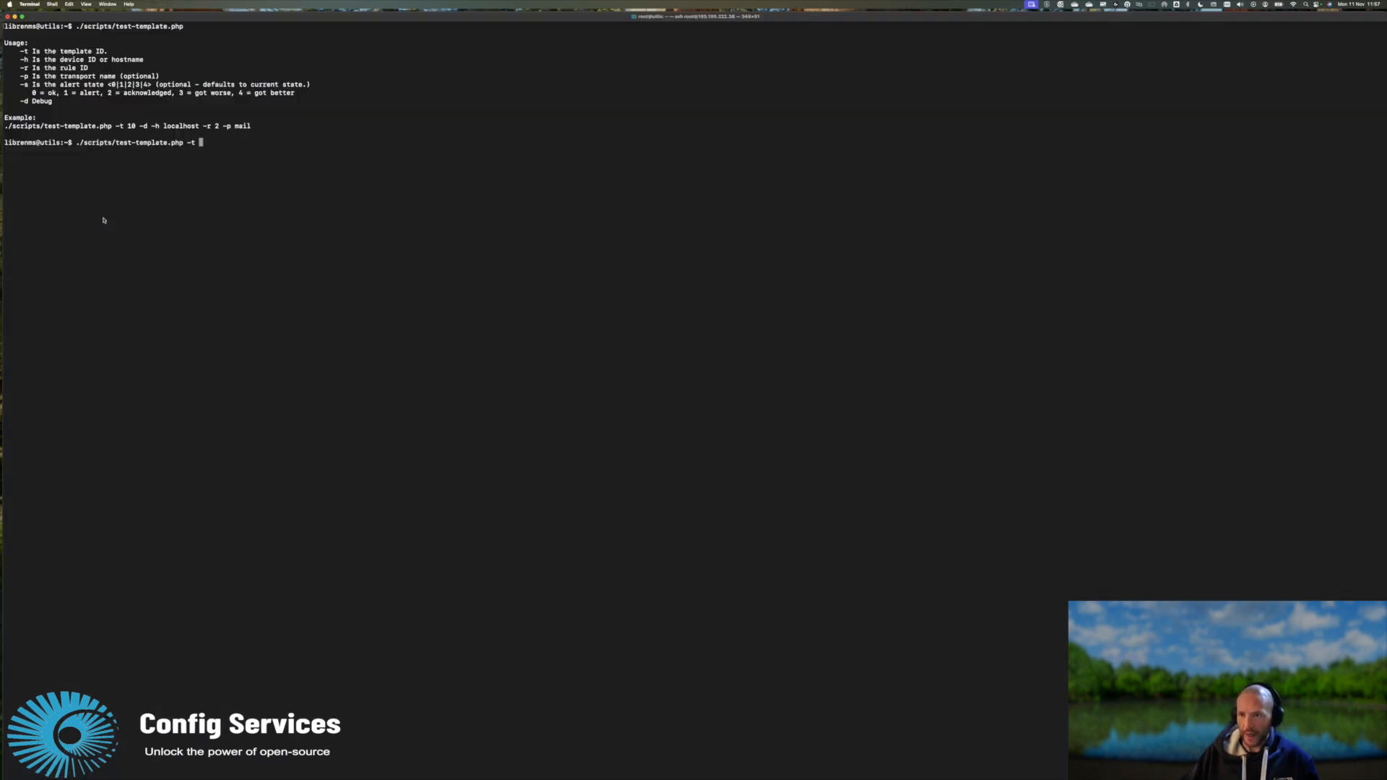
text(9 )
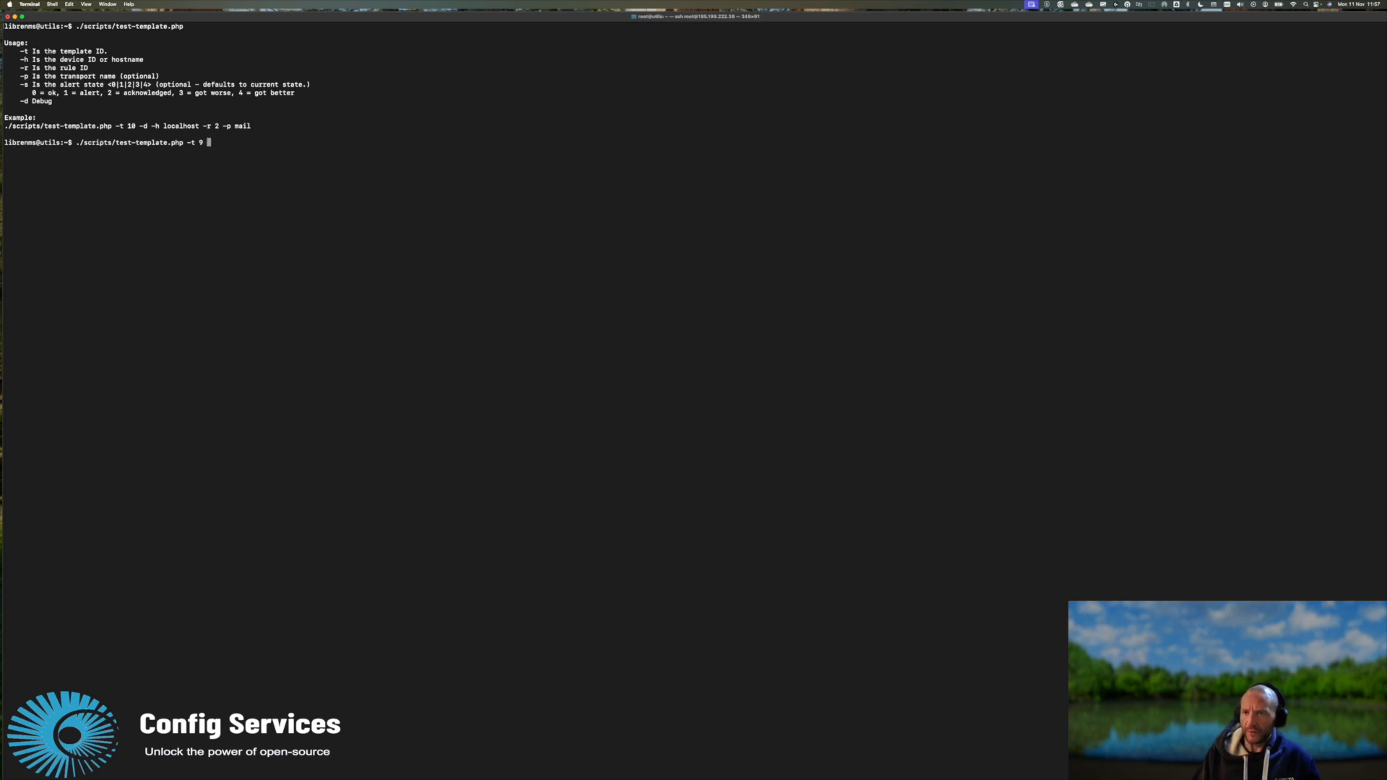
Step: Look up device 8.8.8.8's ID in the LibreNMS devices list and add it to the Terminal command as -h 38
text(-h)
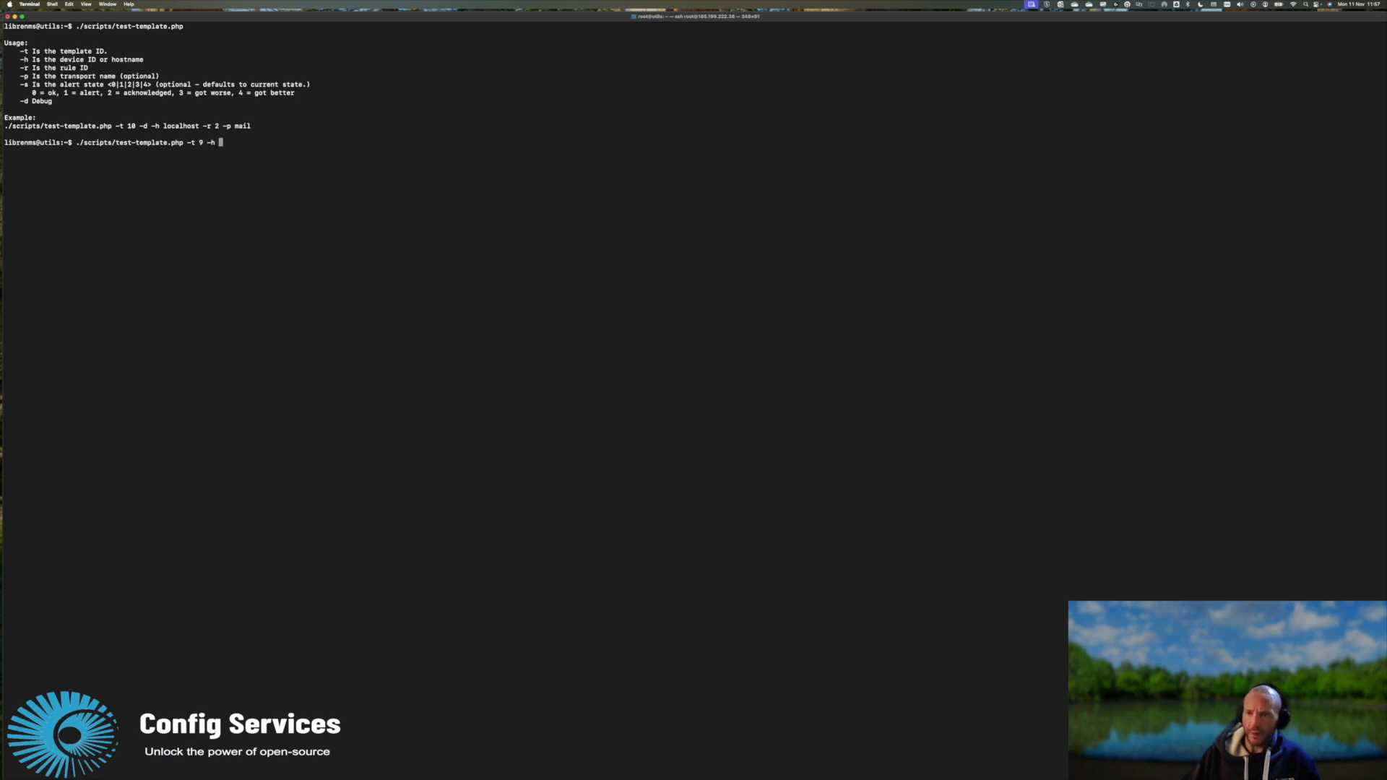
key(super+Tab)
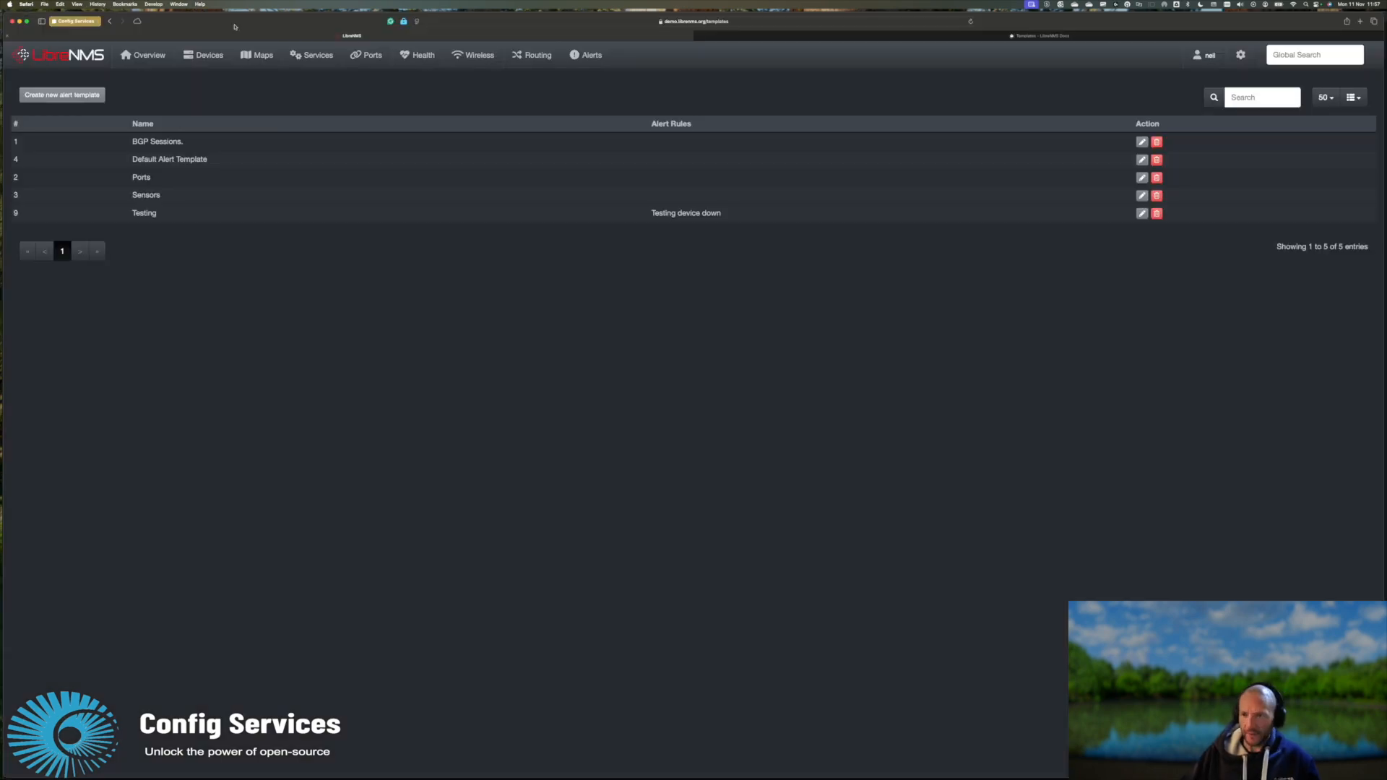
mouse_move(255, 49)
click(213, 78)
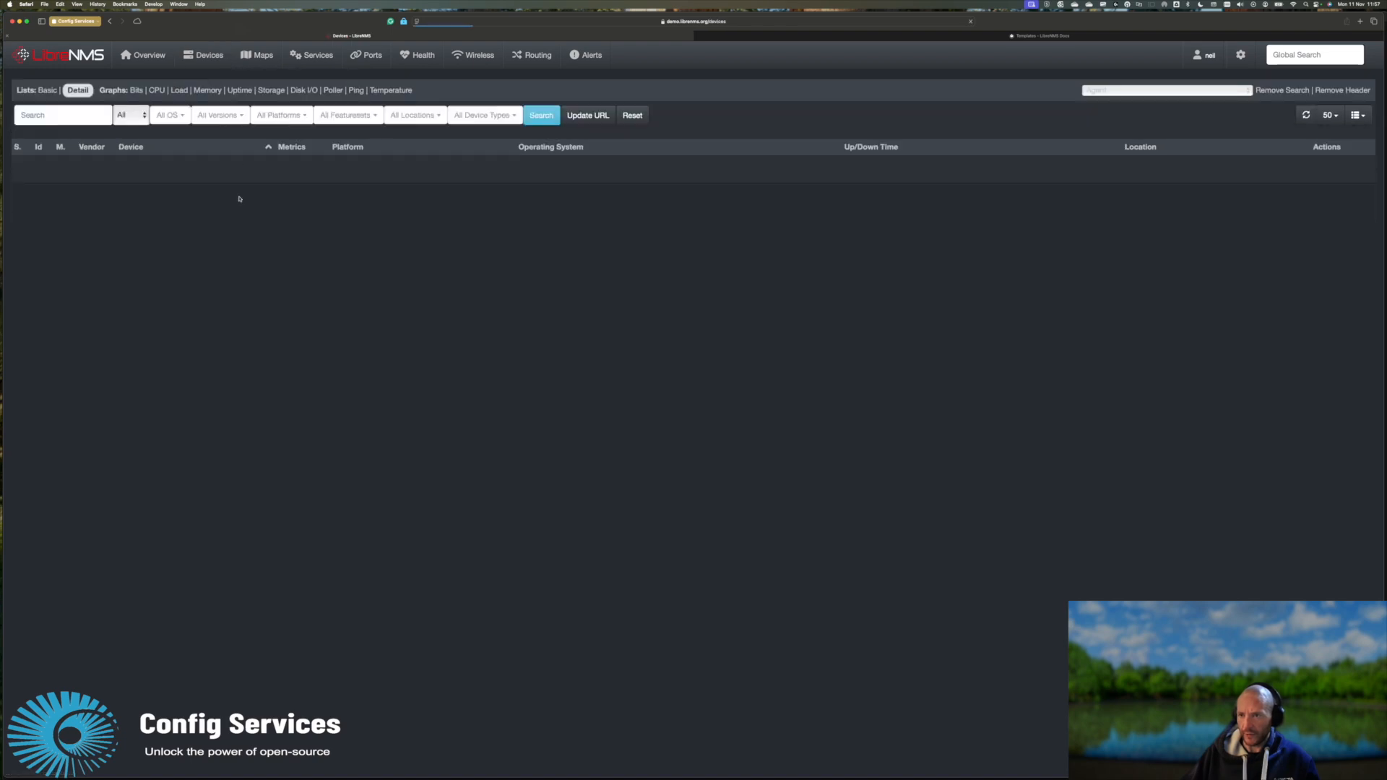
mouse_move(137, 167)
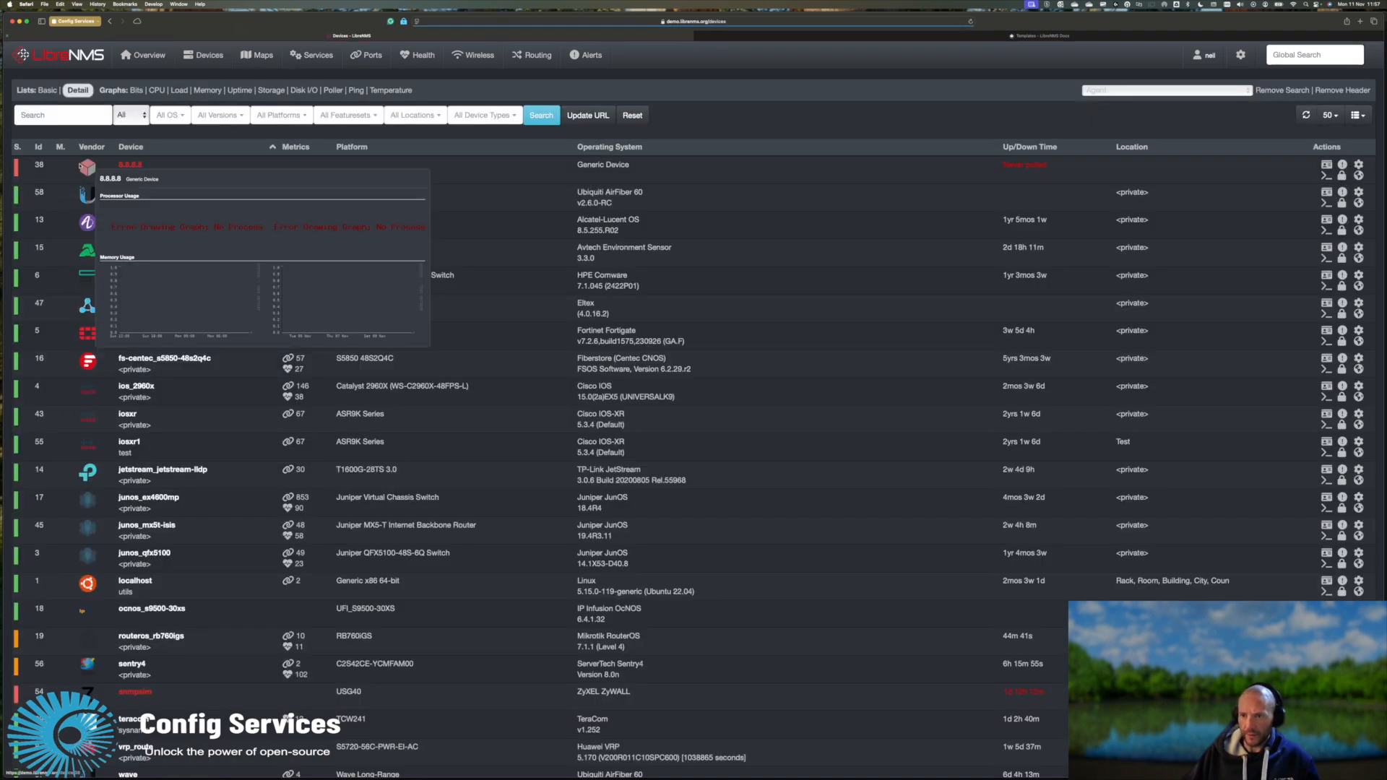
key(super+Tab)
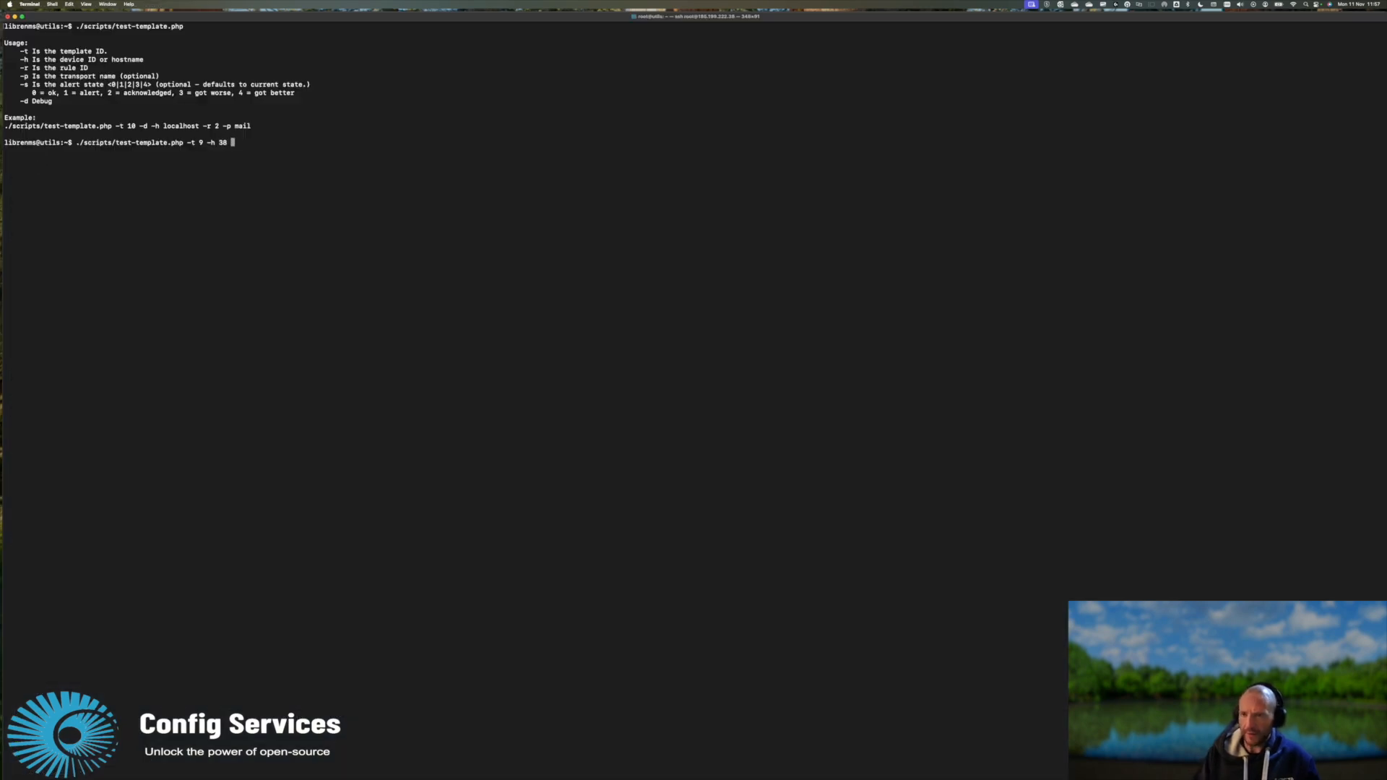
Step: Look up the Testing device down rule's ID in the LibreNMS alert rules, add -r 23 and -d to the Terminal command, and run it
key(super+Tab)
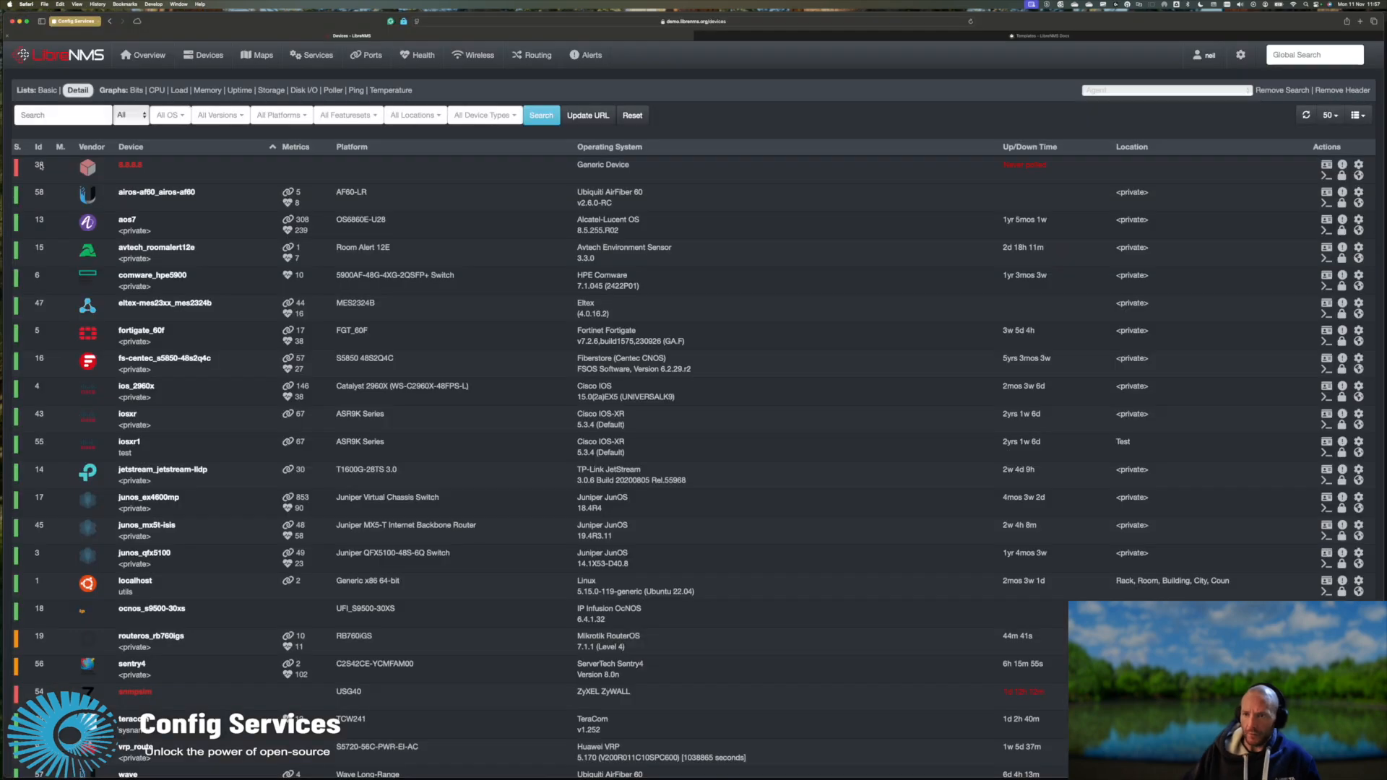
mouse_move(565, 66)
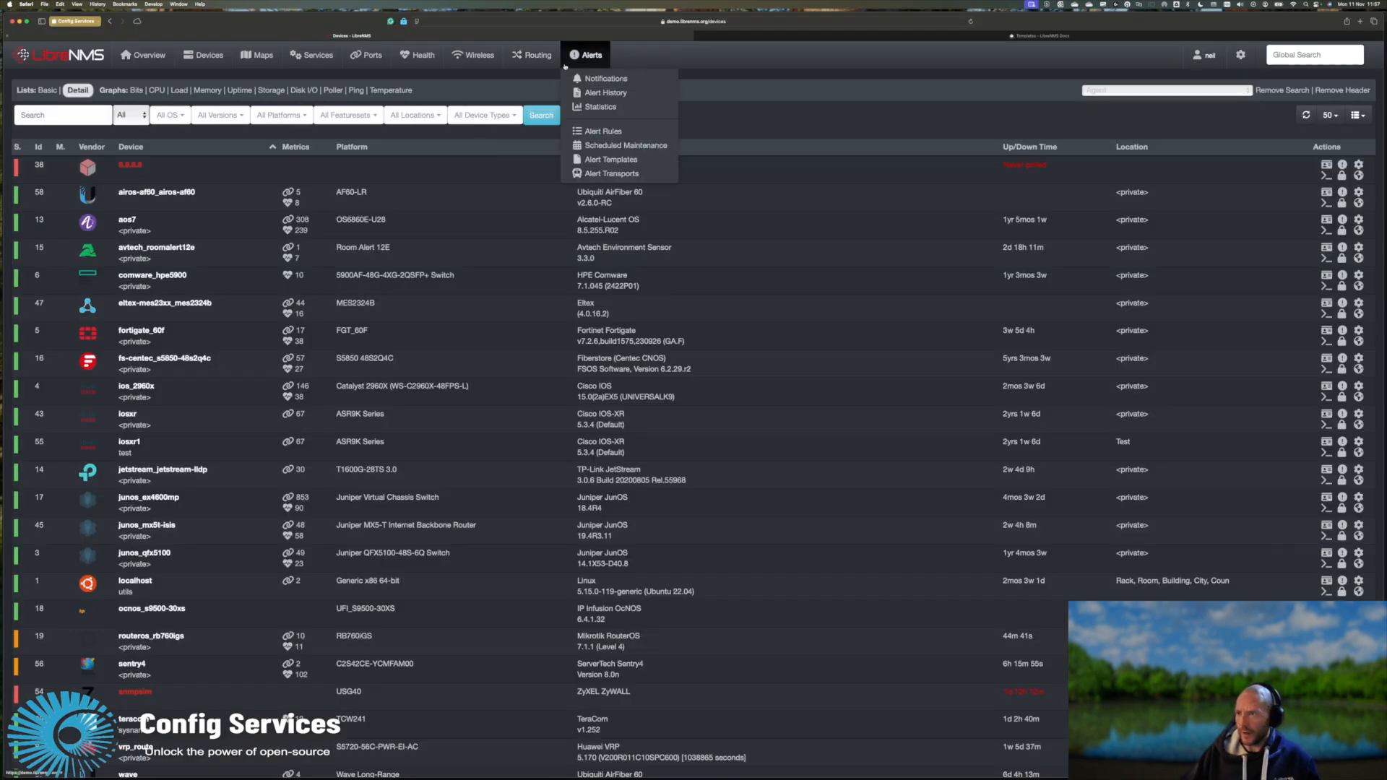
click(602, 132)
mouse_move(18, 173)
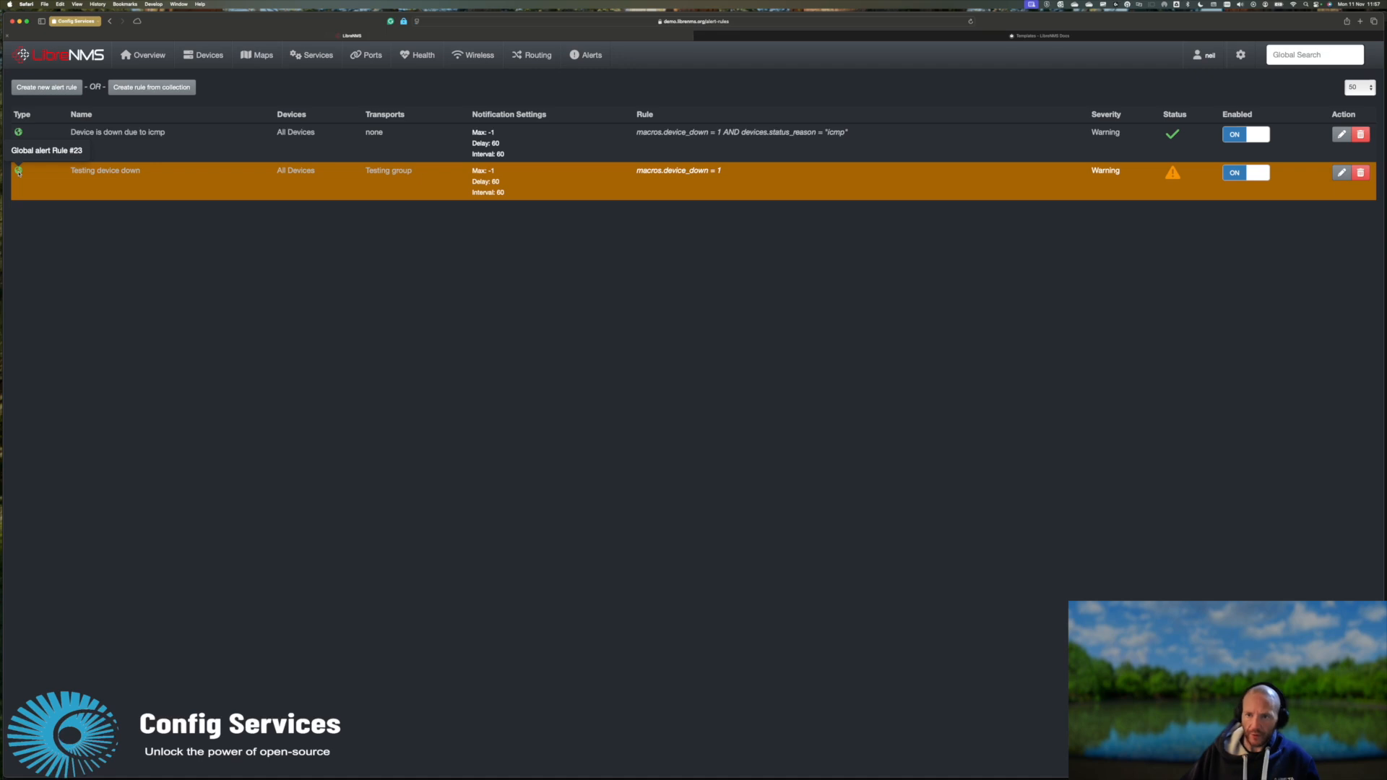
key(super+Tab)
text(23)
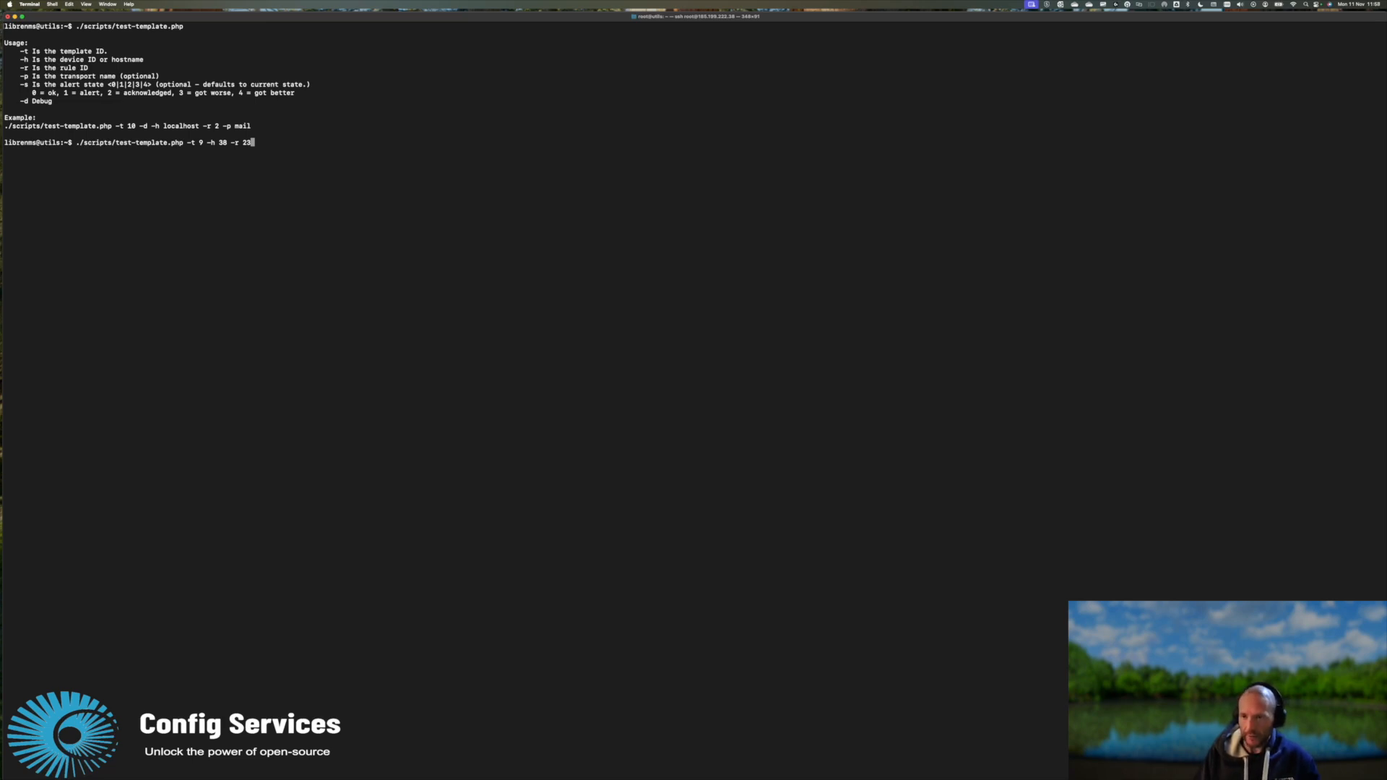
text(-d)
key(Return)
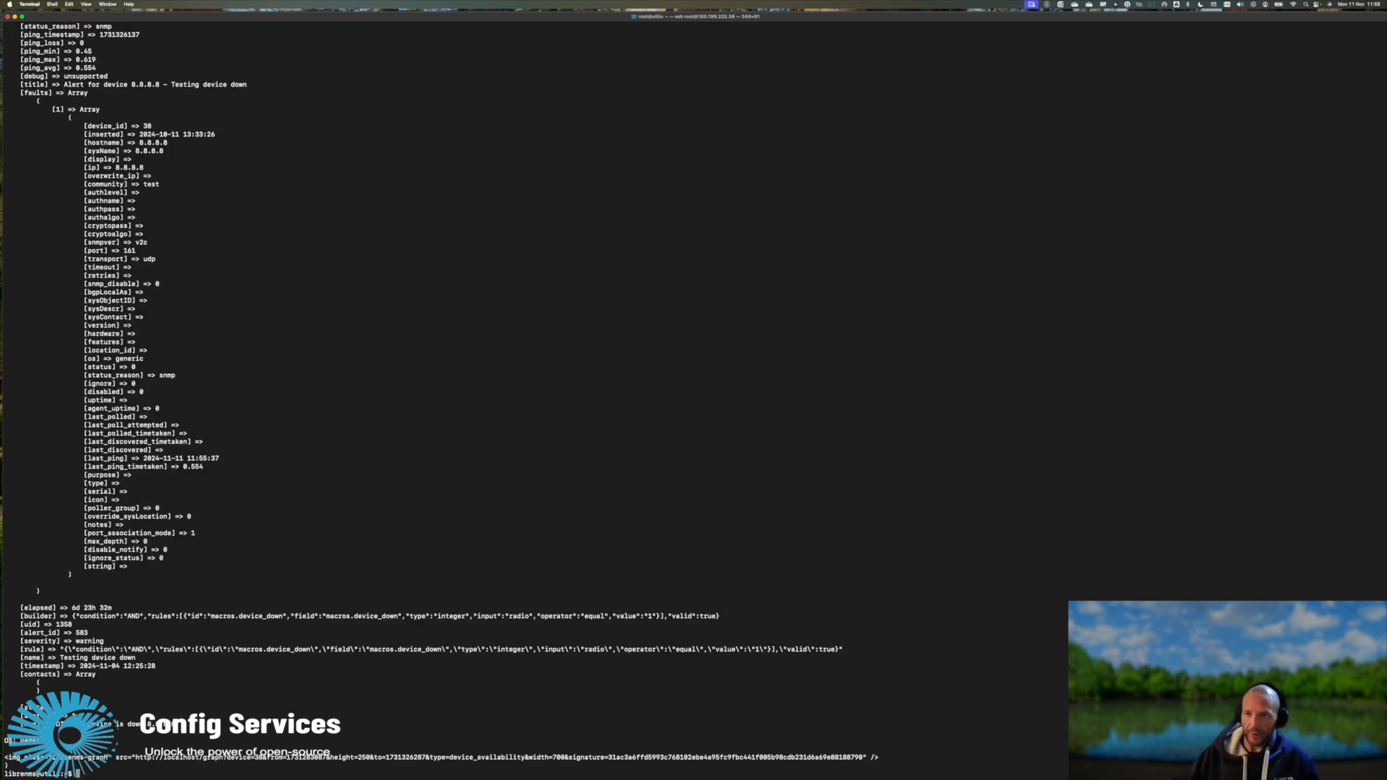
Step: Review the script's debug output, highlighting the device fields from hostname to proc and examining the faults array and the closing alert details
scroll(102, 205, up, 15)
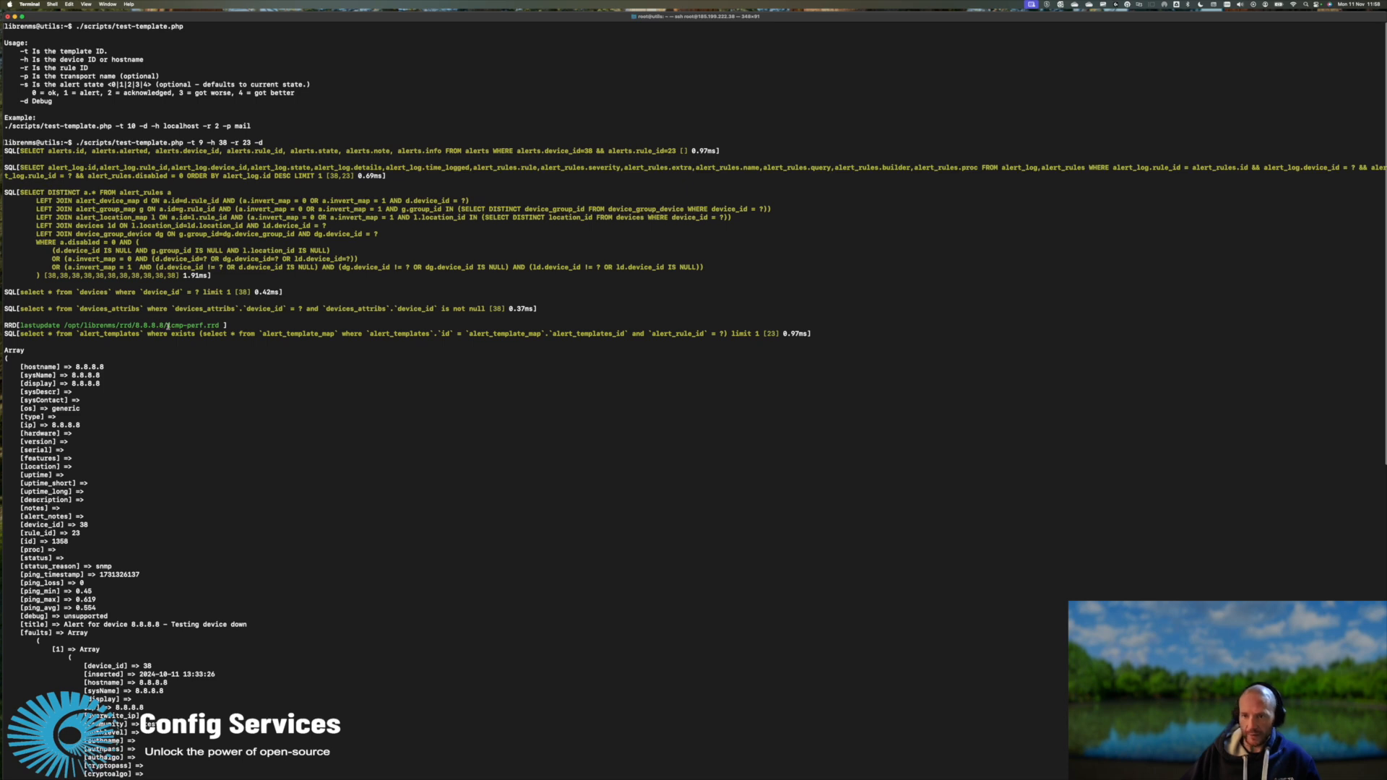
scroll(168, 325, down, 3)
scroll(168, 326, down, 4)
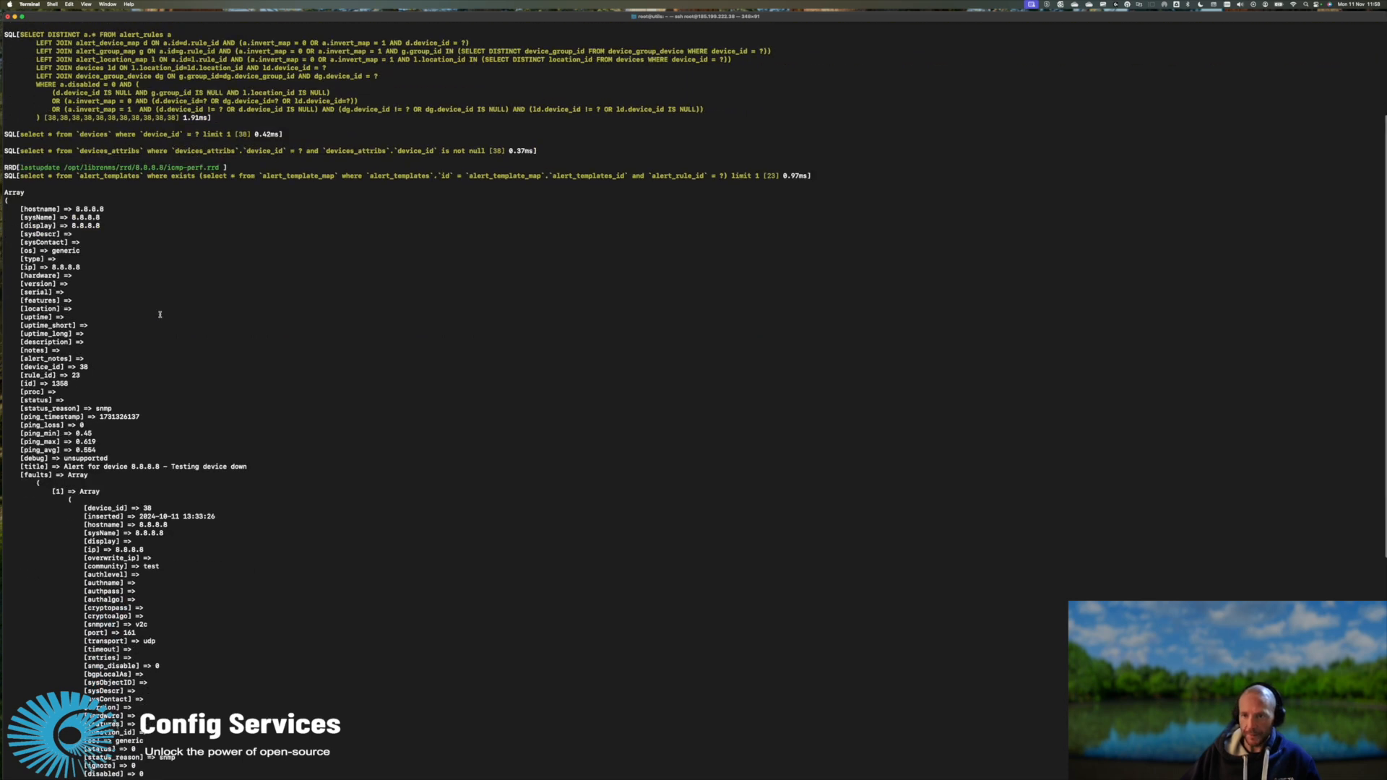
scroll(120, 314, down, 3)
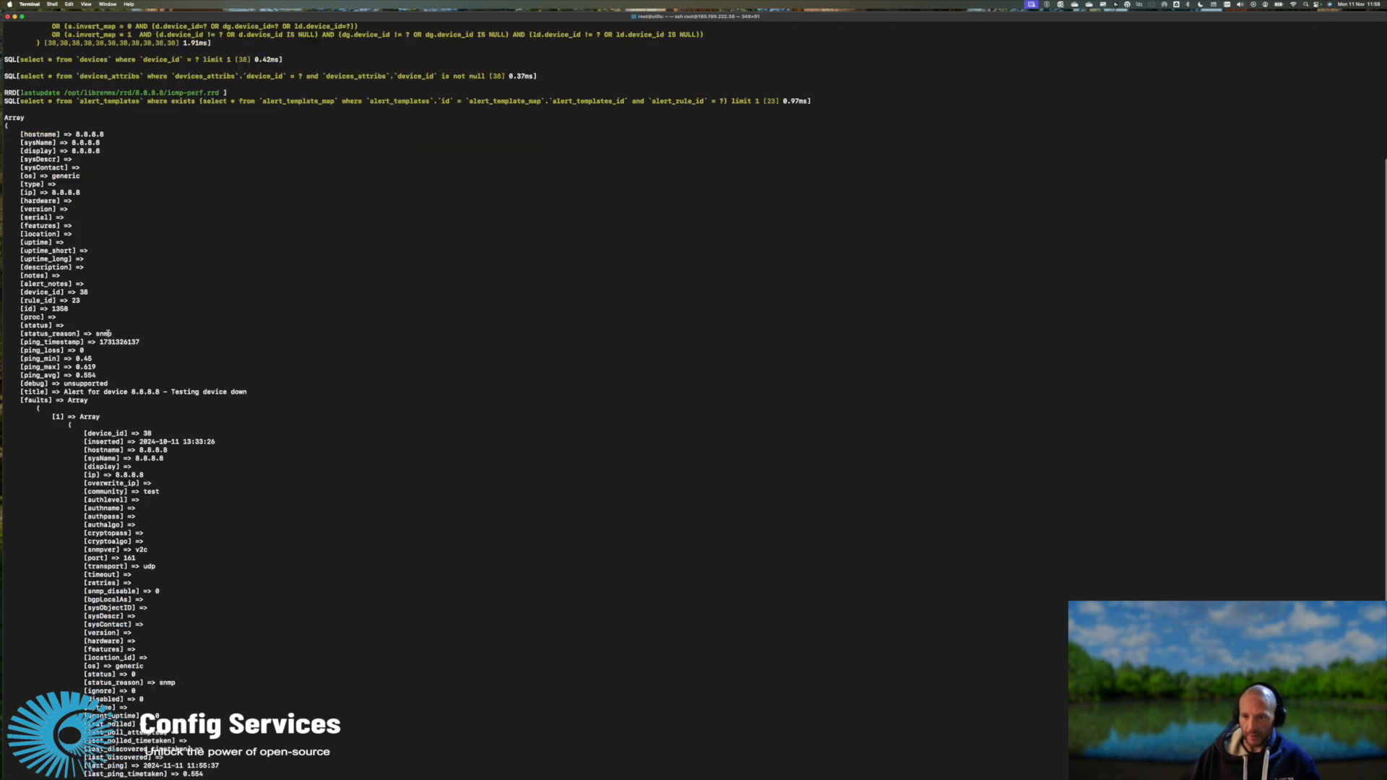
drag(16, 136, 21, 324)
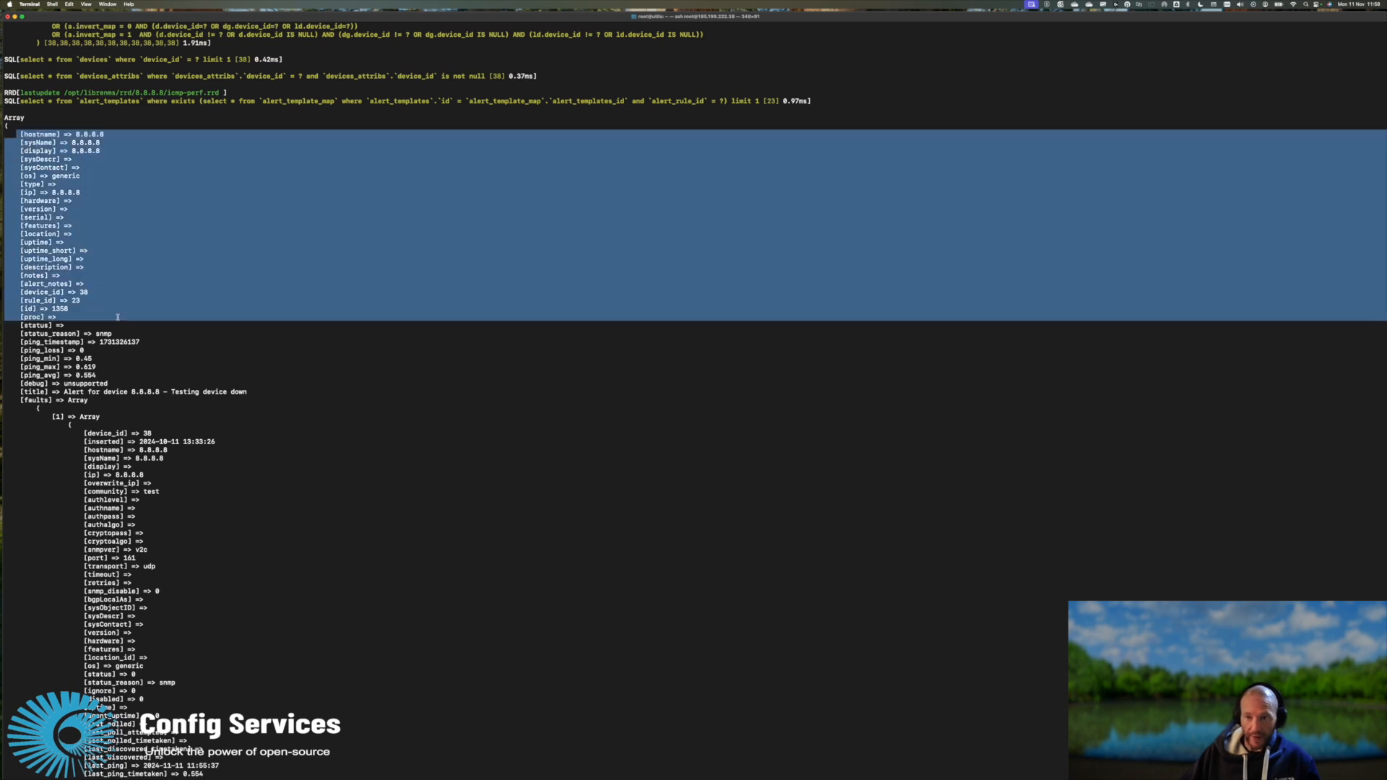
scroll(117, 327, down, 12)
scroll(118, 327, up, 7)
scroll(118, 327, up, 1)
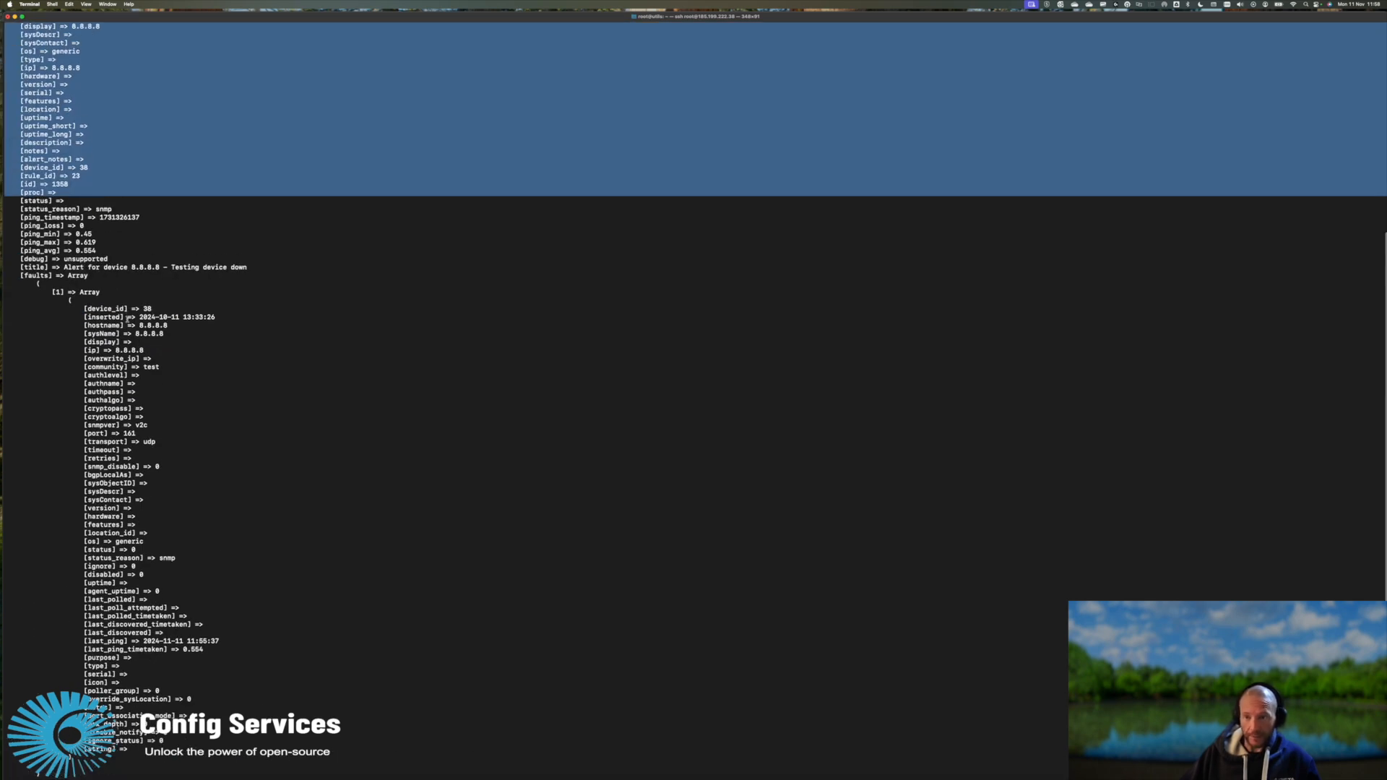
scroll(97, 350, down, 10)
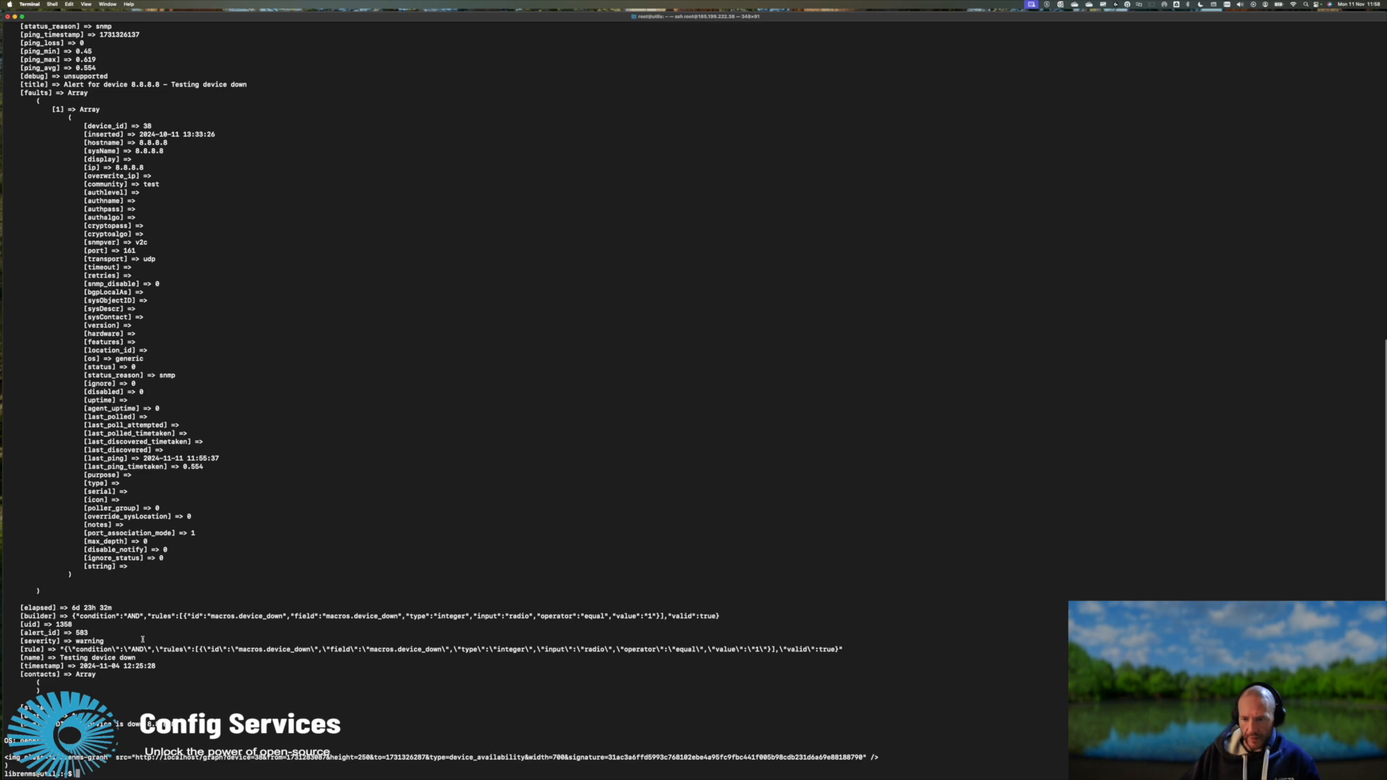
scroll(163, 671, up, 3)
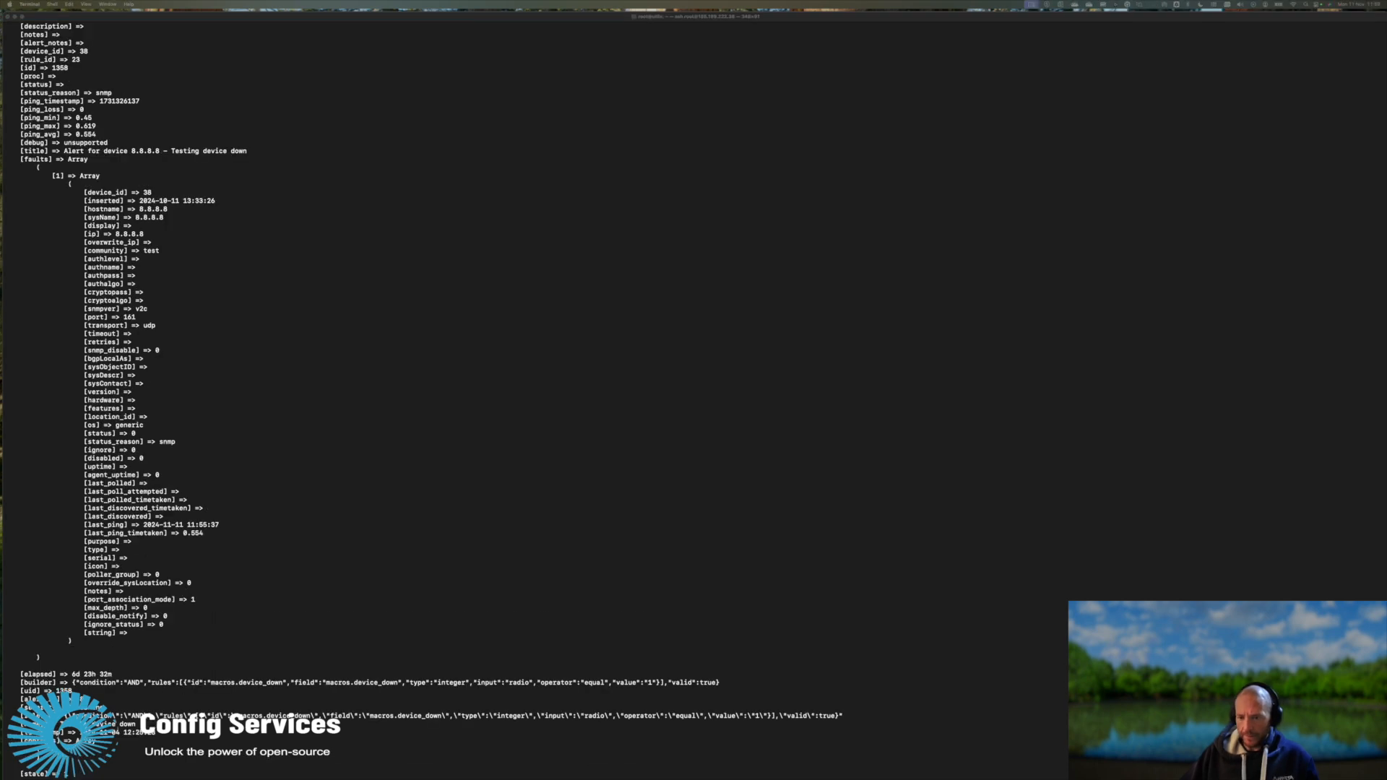
scroll(103, 684, down, 3)
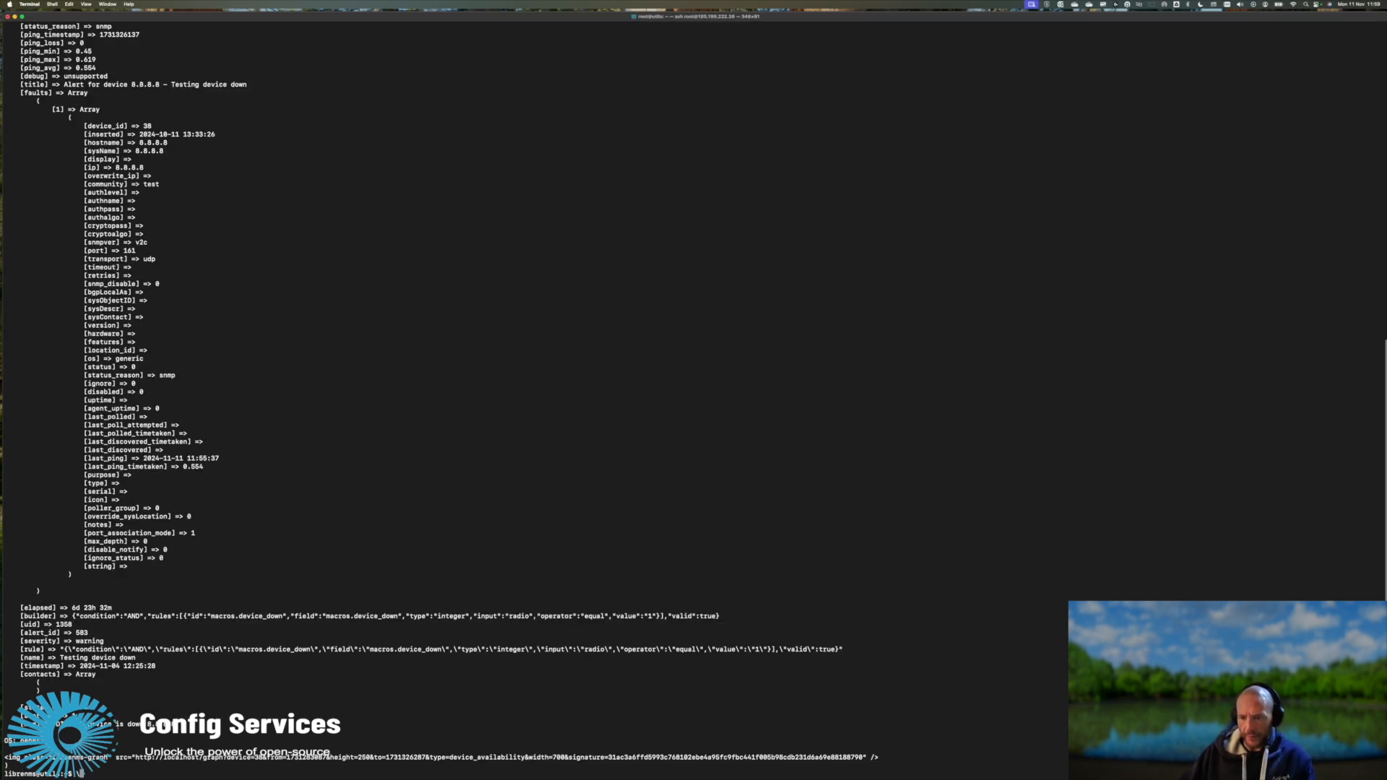
Step: Add a run of empty prompt lines to move the end of the debug output into clear view
key(Return)
key(Return)
key(Return)
key(Return)
key(Return)
key(Return)
key(Return)
key(Return)
key(Return)
key(Return)
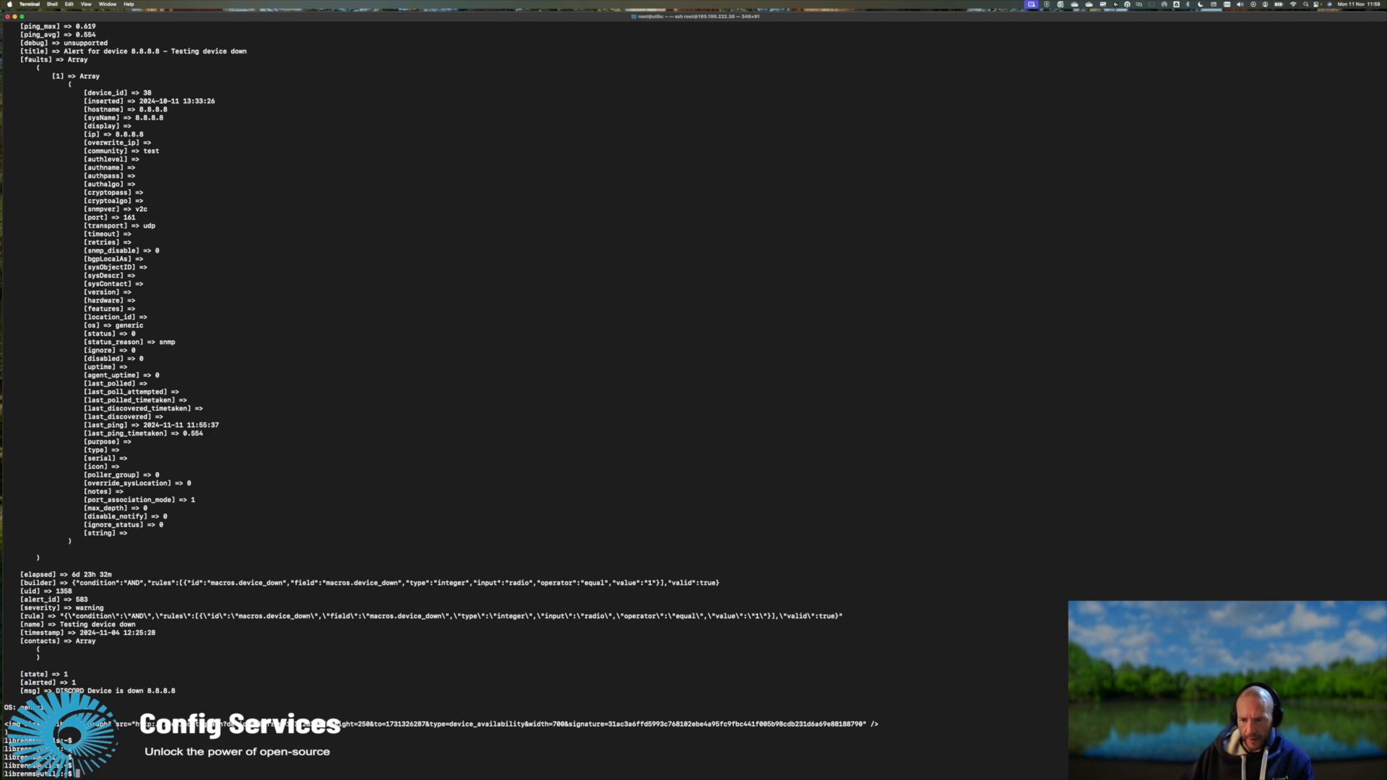
key(Return)
key(Return)
key(Return)
key(Return)
key(Return)
key(Return)
key(Return)
key(Return)
key(Return)
key(Return)
key(Return)
key(Return)
key(Return)
key(Return)
key(Return)
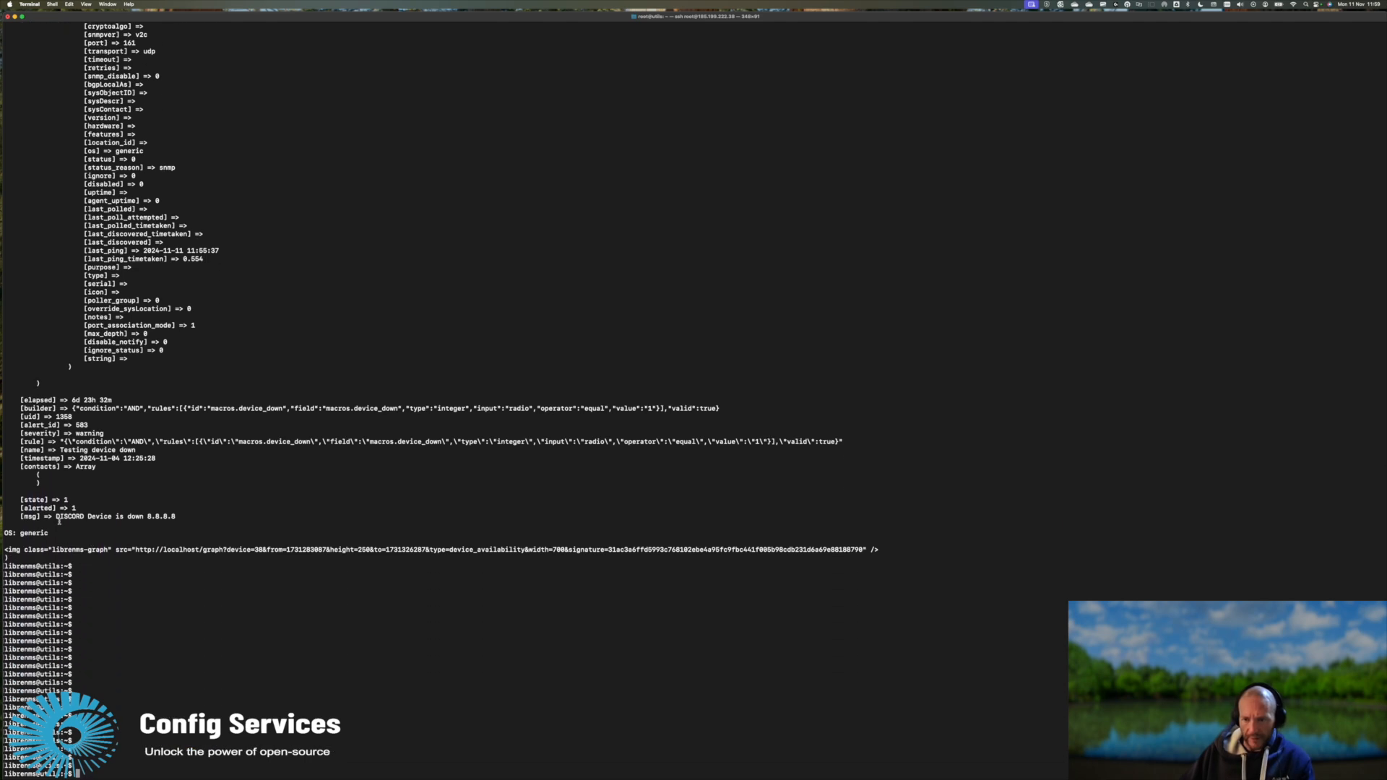
Step: Highlight the msg key and its rendered template text, including the OS line and graph image tag, then clear the selection
double_click(24, 517)
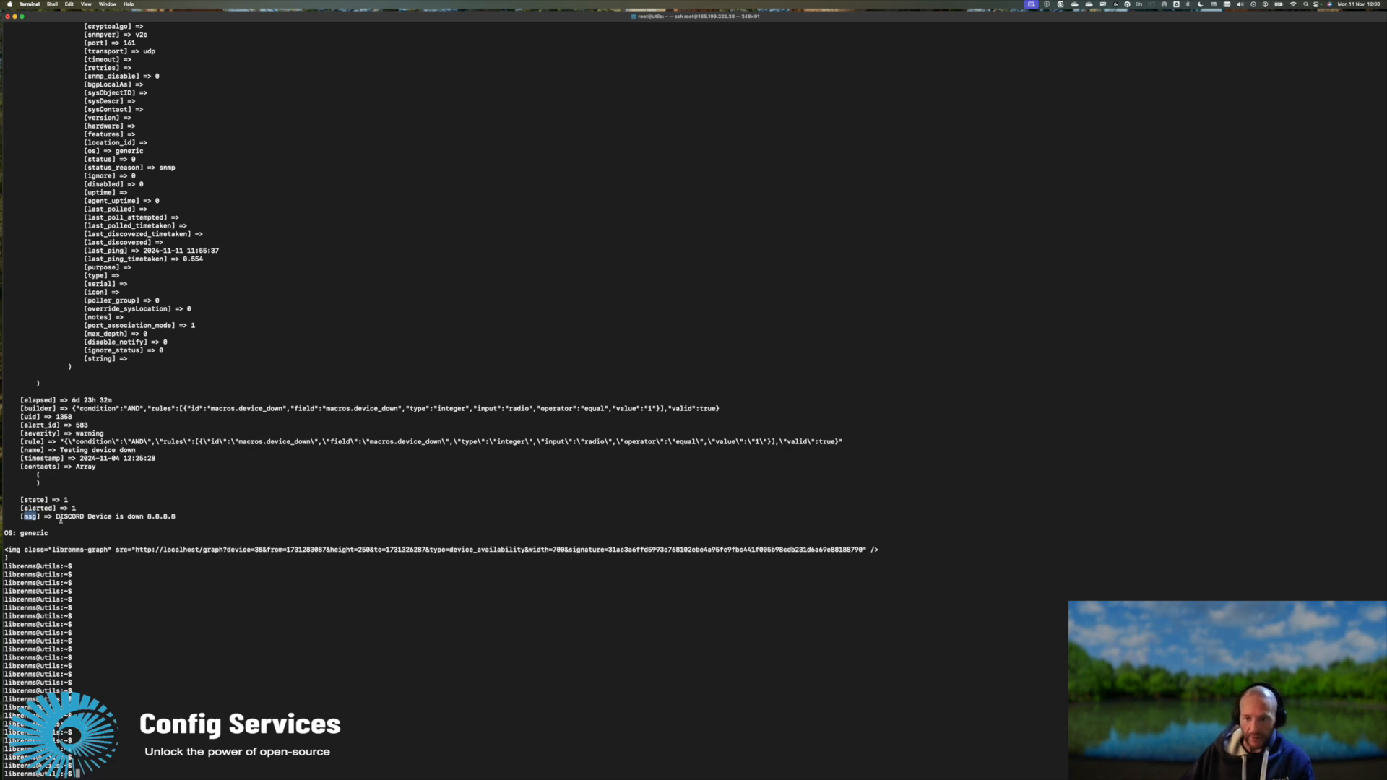
drag(53, 517, 193, 515)
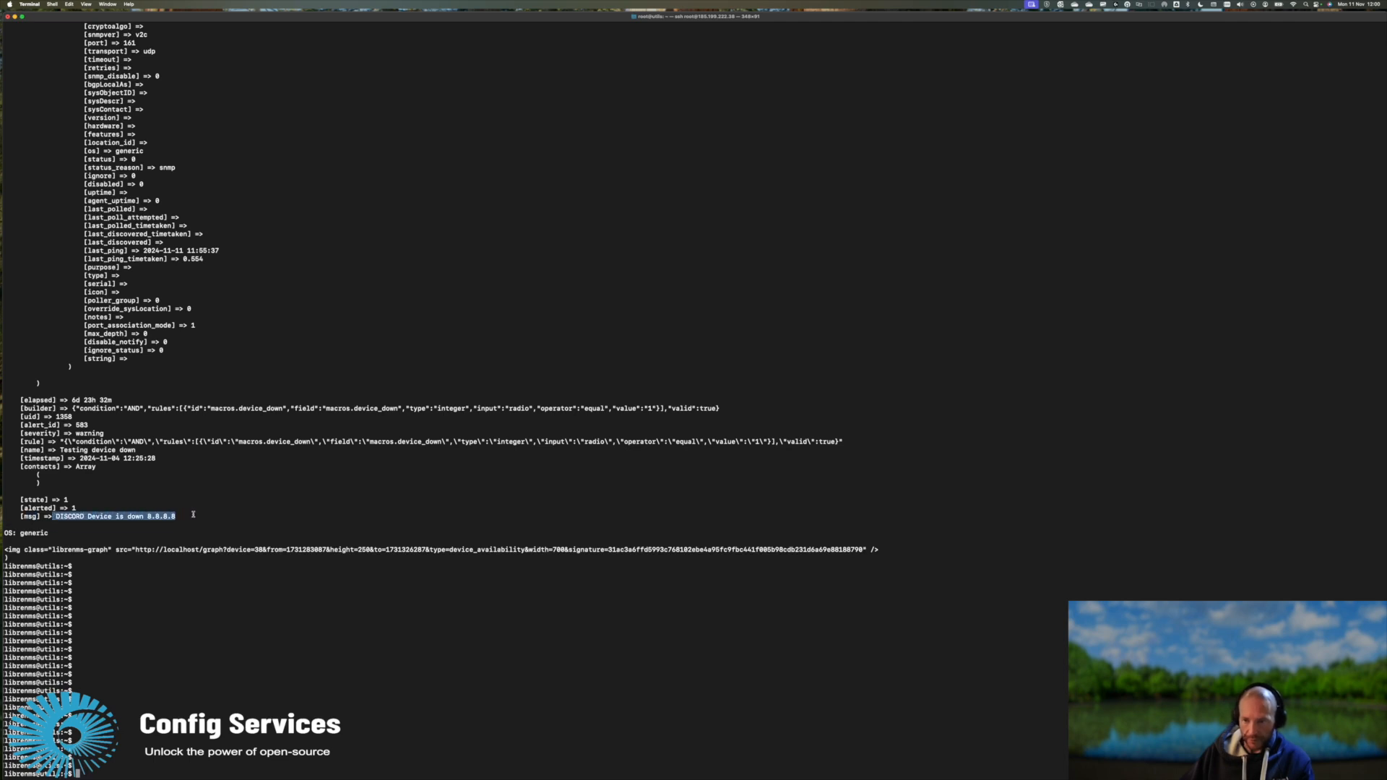
drag(53, 517, 930, 547)
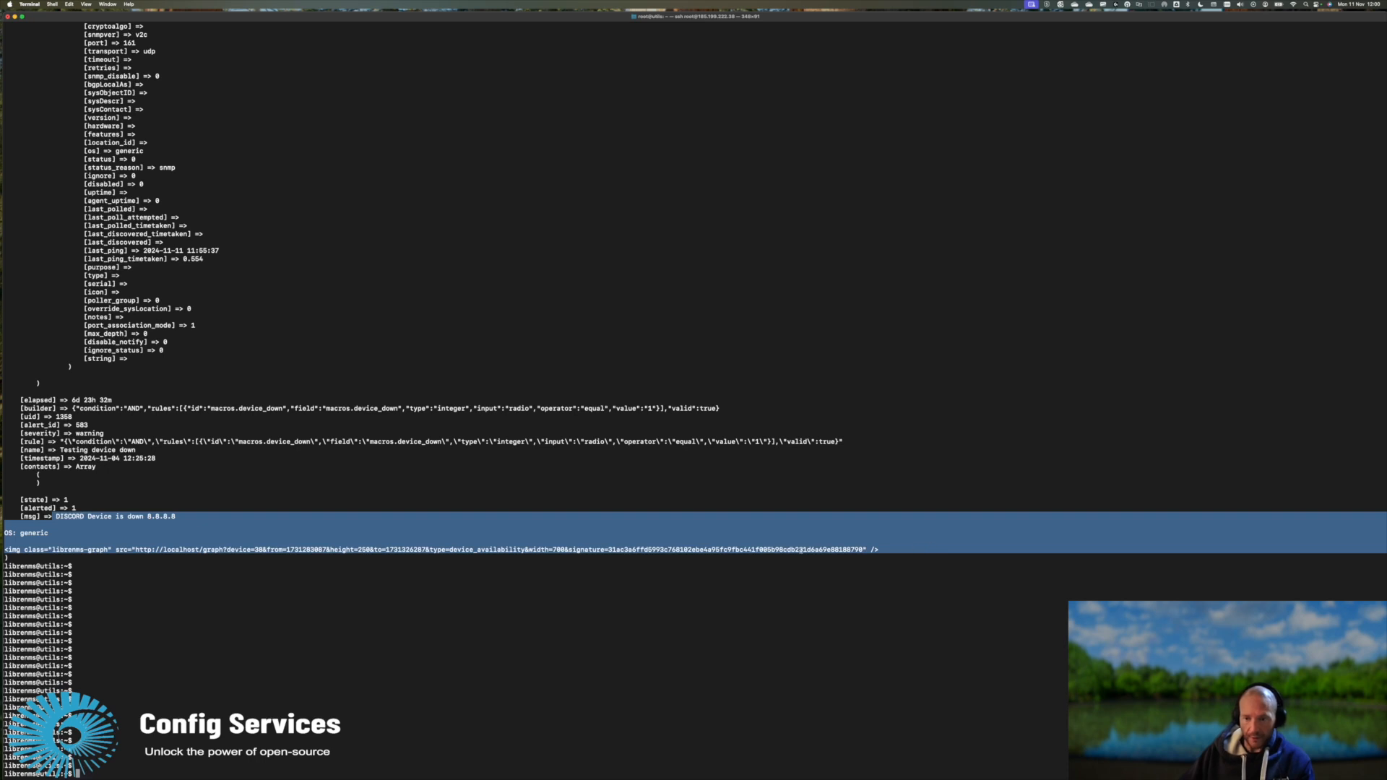
click(239, 630)
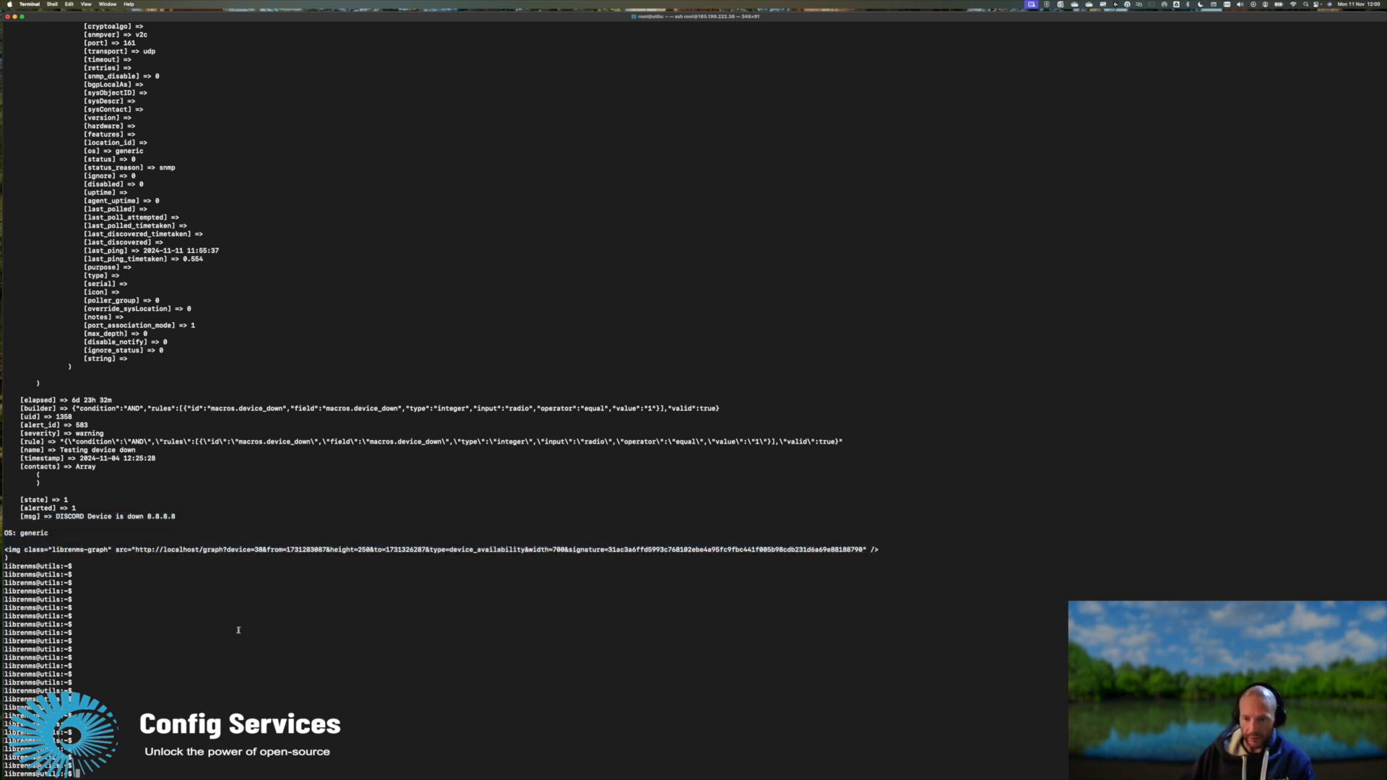